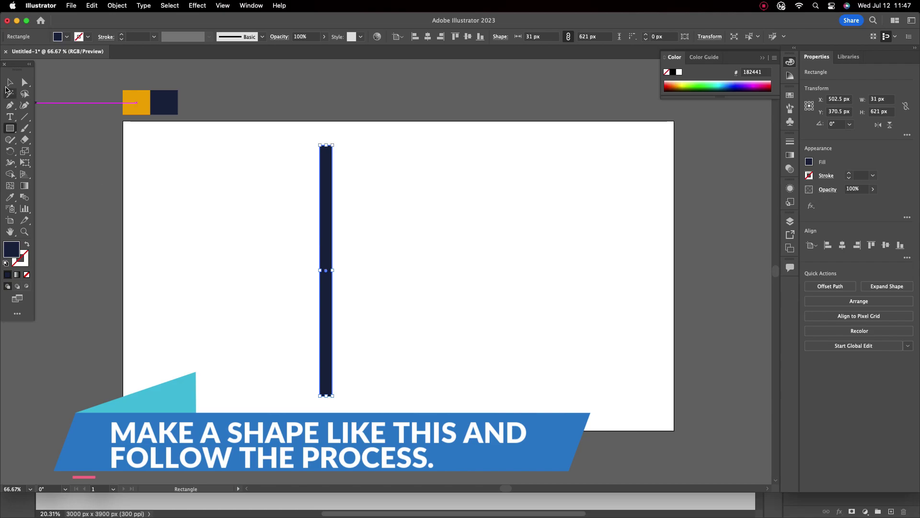
# Step: Duplicate the navy bar 56 px to its right and repeat the copy to make a row of ten evenly spaced bars
pyautogui.moveTo(322, 242); pyautogui.dragTo(349, 254)
pyautogui.press('a')
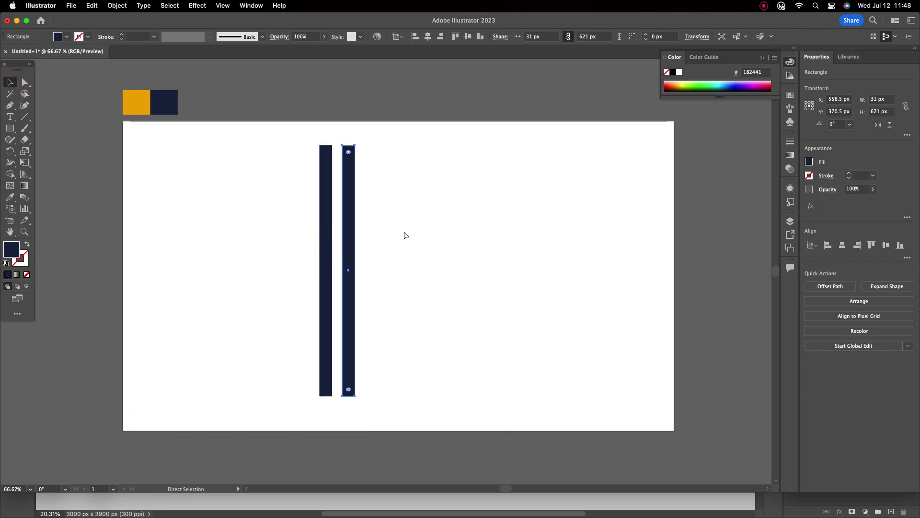
pyautogui.press('super+d')
pyautogui.press('super+d')
pyautogui.press('super+d')
pyautogui.press('super+d')
pyautogui.press('super+d')
pyautogui.press('super+d')
pyautogui.press('super+d')
pyautogui.press('super+d')
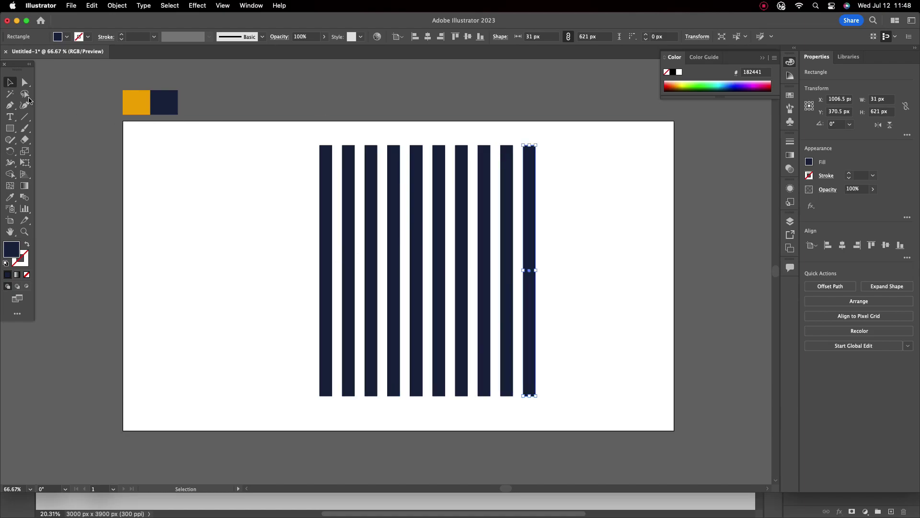
# Step: Recolor every second bar, starting with the leftmost one, using the orange color sample above the artboard
pyautogui.click(325, 177)
pyautogui.keyDown('shift'); pyautogui.click(370, 178); pyautogui.keyUp('shift')
pyautogui.keyDown('shift'); pyautogui.click(415, 178); pyautogui.keyUp('shift')
pyautogui.keyDown('shift'); pyautogui.click(458, 186); pyautogui.keyUp('shift')
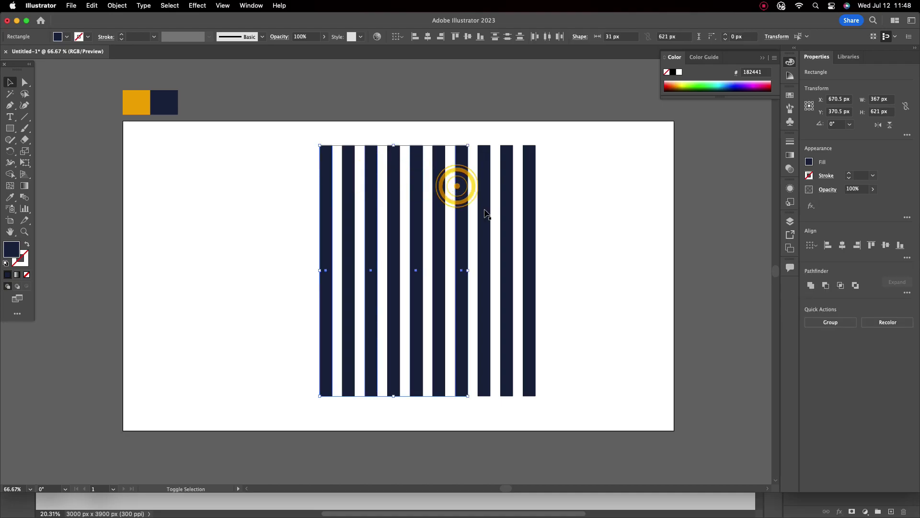
pyautogui.keyDown('shift'); pyautogui.click(507, 206); pyautogui.keyUp('shift')
pyautogui.click(9, 197)
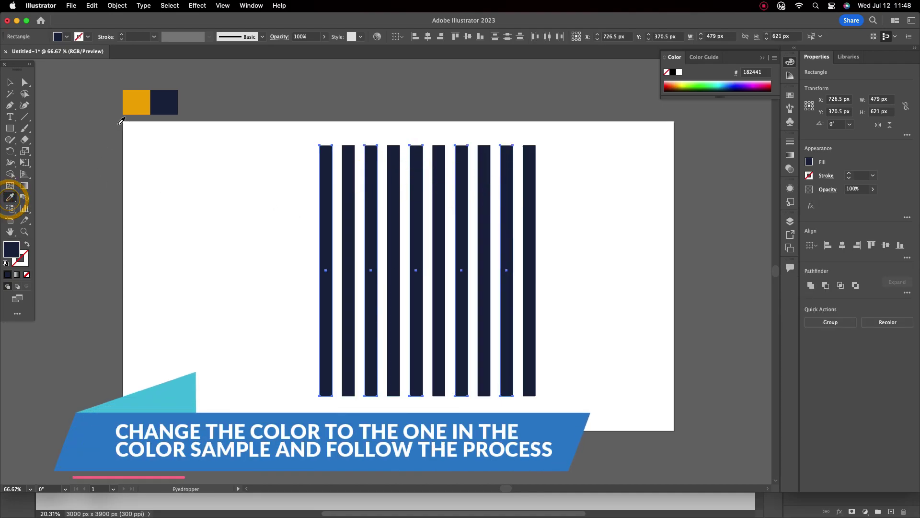
pyautogui.click(134, 101)
pyautogui.press('v')
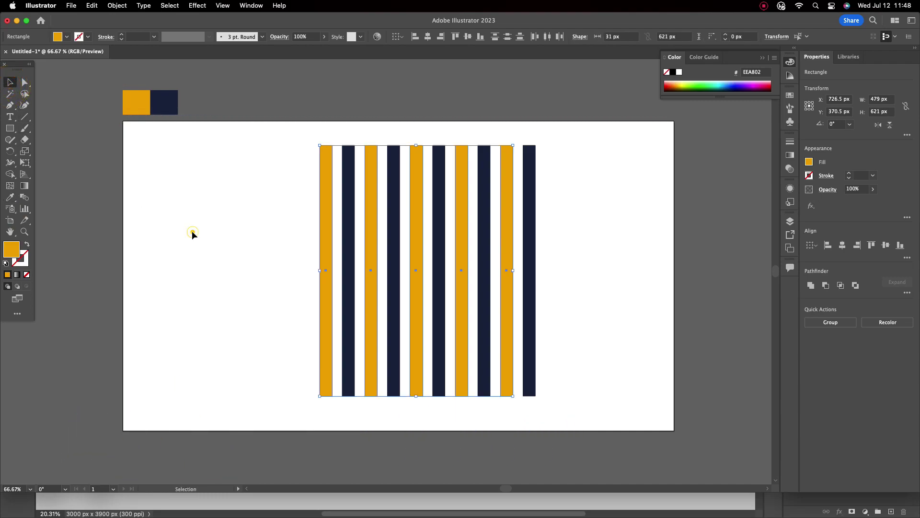
pyautogui.click(192, 232)
# Step: Apply the navy color sample to the five bars between and after the orange ones
pyautogui.click(348, 235)
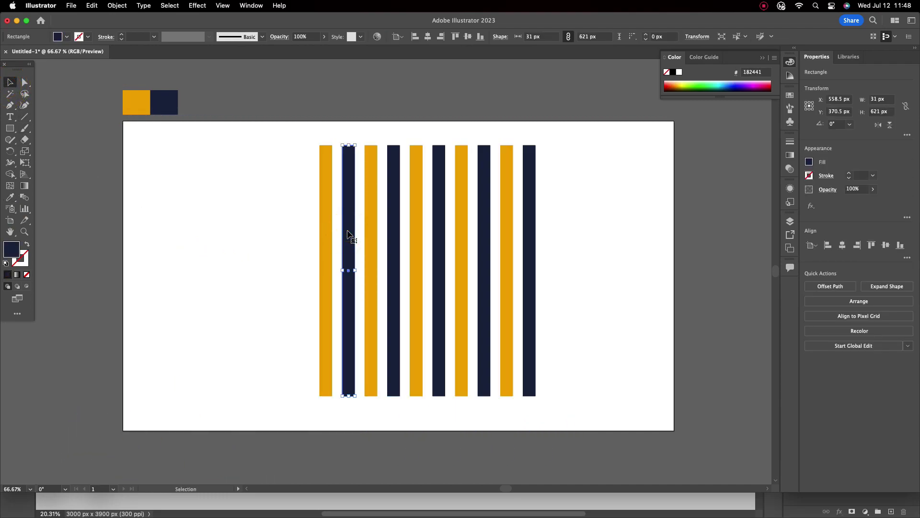
pyautogui.keyDown('shift'); pyautogui.click(394, 244); pyautogui.keyUp('shift')
pyautogui.keyDown('shift'); pyautogui.click(440, 252); pyautogui.keyUp('shift')
pyautogui.keyDown('shift'); pyautogui.click(484, 265); pyautogui.keyUp('shift')
pyautogui.keyDown('shift'); pyautogui.click(529, 271); pyautogui.keyUp('shift')
pyautogui.press('i')
pyautogui.click(165, 103)
pyautogui.click(8, 81)
pyautogui.click(166, 227)
# Step: Rotate all ten bars together clockwise to an angle of about 326°
pyautogui.moveTo(235, 269); pyautogui.dragTo(573, 307)
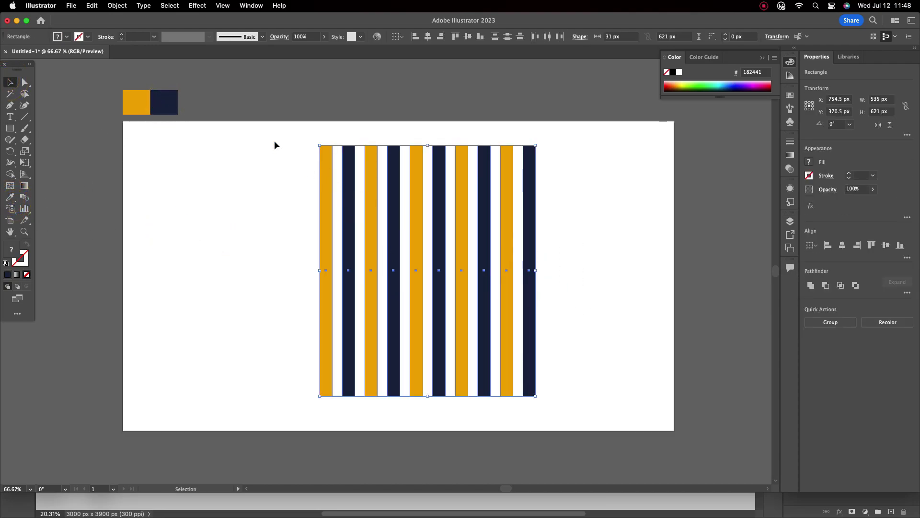
pyautogui.click(169, 6)
pyautogui.moveTo(115, 6)
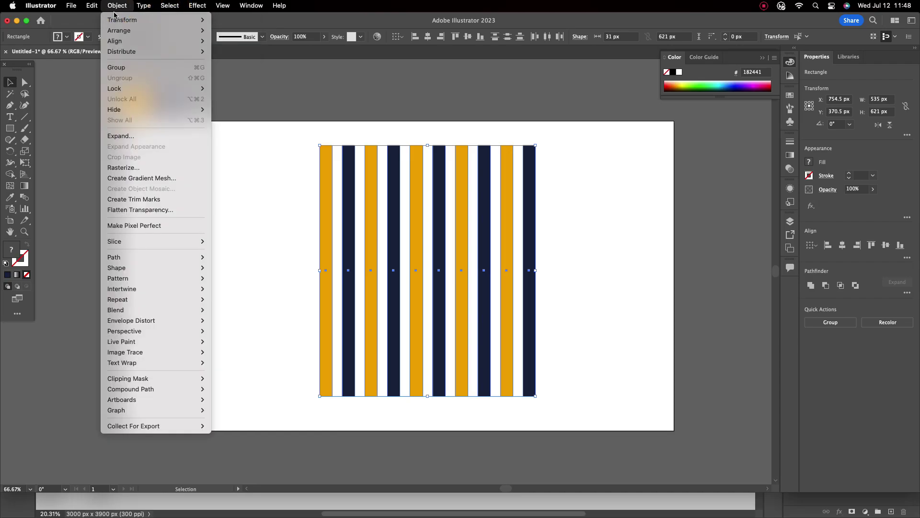
pyautogui.click(127, 135)
pyautogui.moveTo(538, 142); pyautogui.dragTo(551, 236)
pyautogui.click(294, 220)
pyautogui.click(315, 270)
# Step: Apply a Roughen effect to the bars with relative size 7%, detail 17 per inch and corner points
pyautogui.click(194, 6)
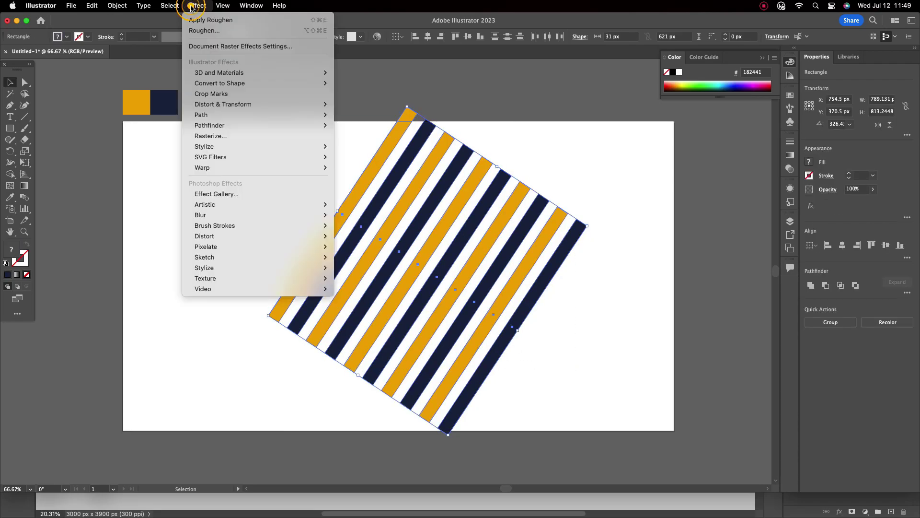
pyautogui.moveTo(222, 104)
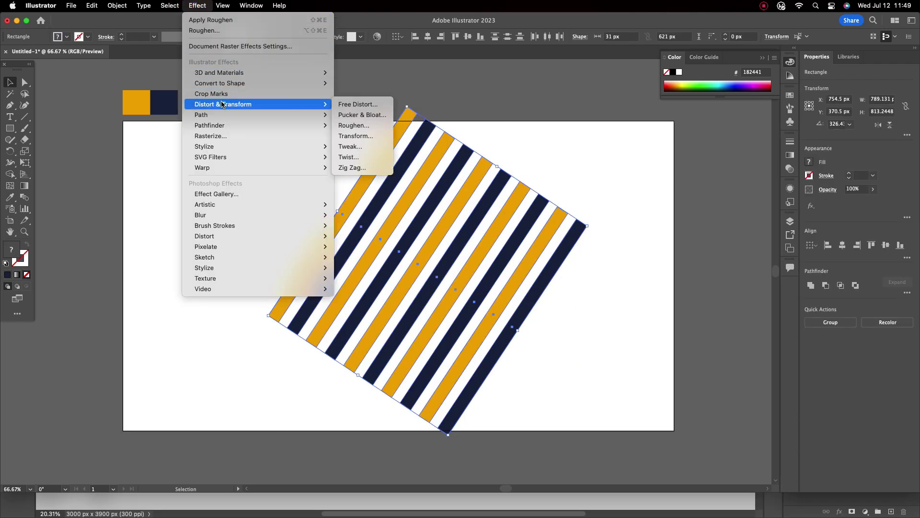
pyautogui.click(354, 125)
pyautogui.moveTo(236, 324); pyautogui.dragTo(176, 297)
pyautogui.click(175, 295)
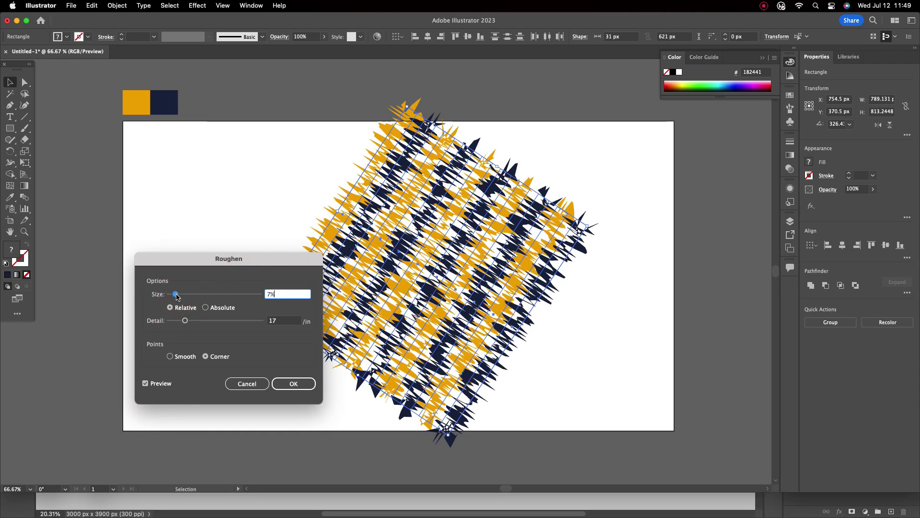
pyautogui.moveTo(230, 258); pyautogui.dragTo(530, 370)
pyautogui.click(263, 369)
pyautogui.click(237, 271)
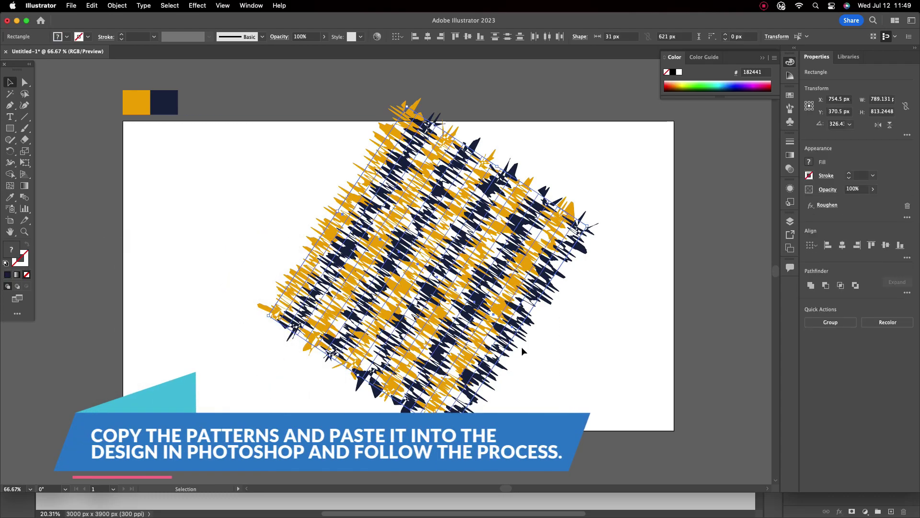
# Step: Copy the roughened stripe pattern and switch to Photoshop
pyautogui.click(102, 6)
pyautogui.click(113, 54)
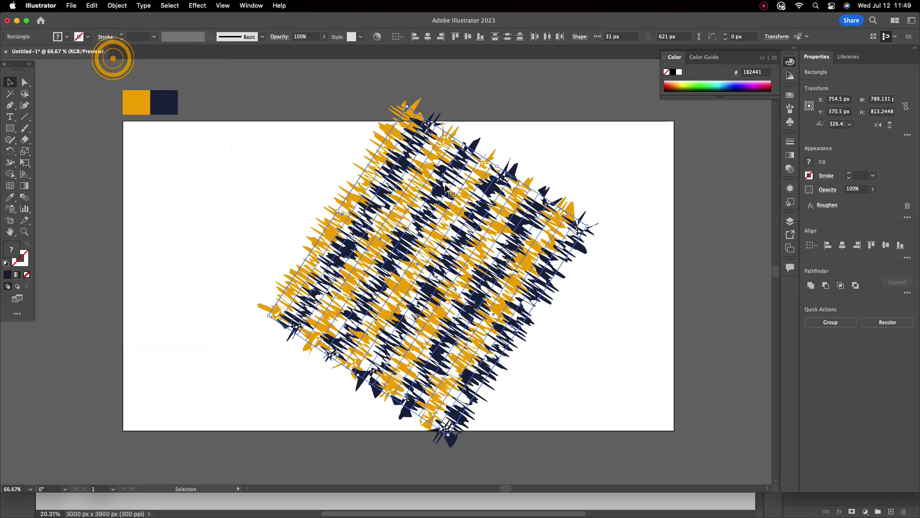
pyautogui.press('super+Tab')
pyautogui.click(369, 277)
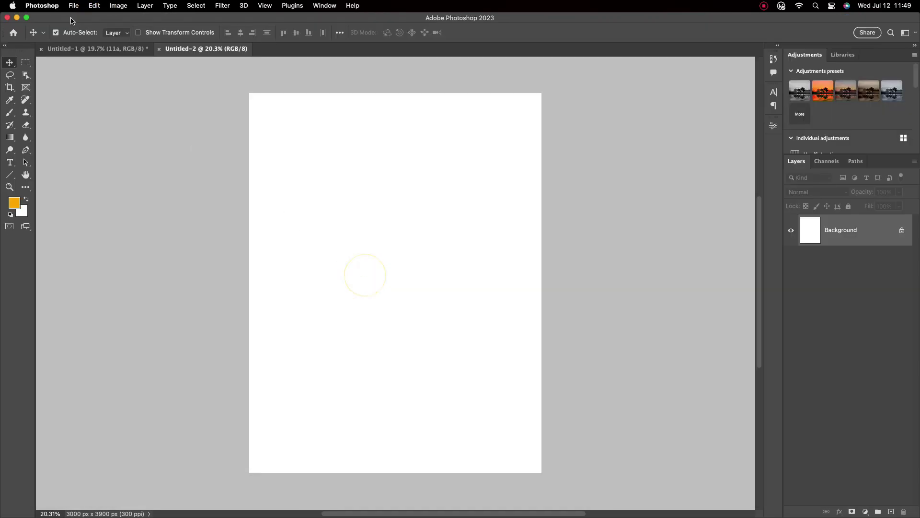
# Step: Paste the pattern into Untitled-2 as a smart object and enlarge it to 210.41% so it covers the canvas
pyautogui.click(74, 7)
pyautogui.moveTo(86, 5)
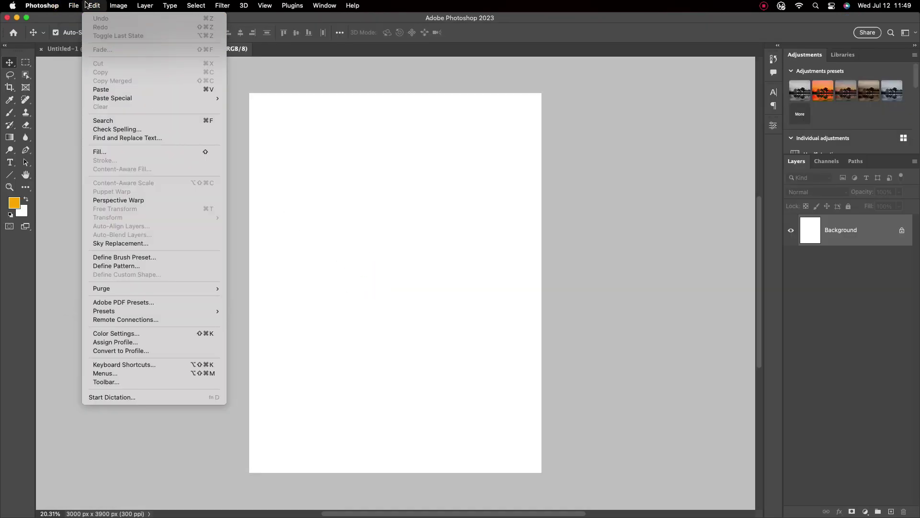
pyautogui.click(117, 90)
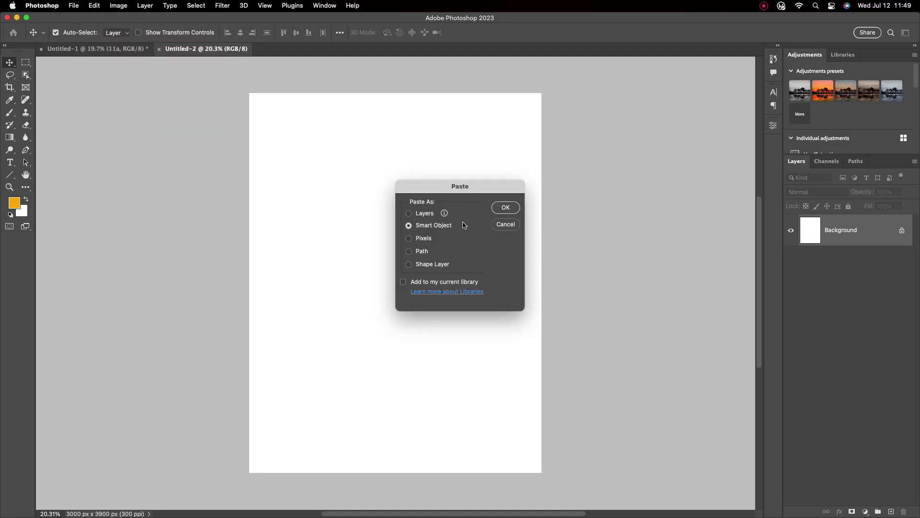
pyautogui.click(431, 228)
pyautogui.click(506, 208)
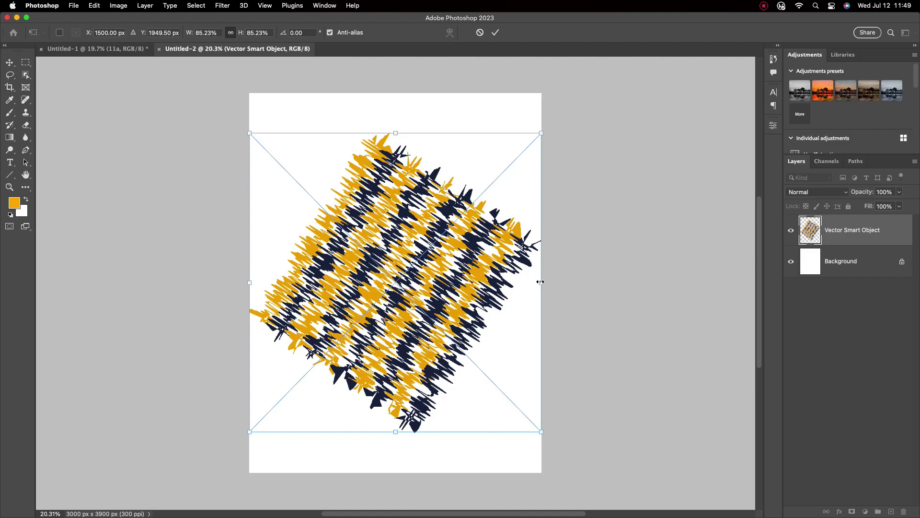
pyautogui.moveTo(540, 282); pyautogui.dragTo(755, 261)
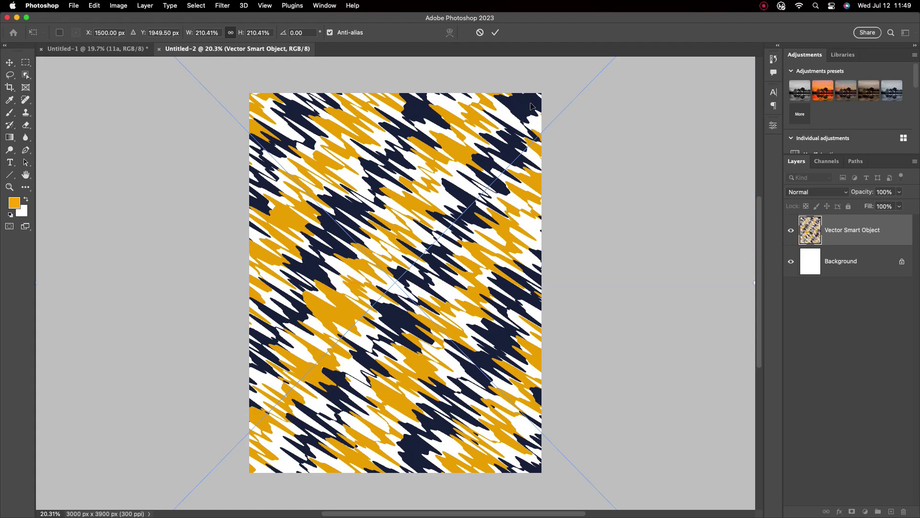
pyautogui.click(495, 34)
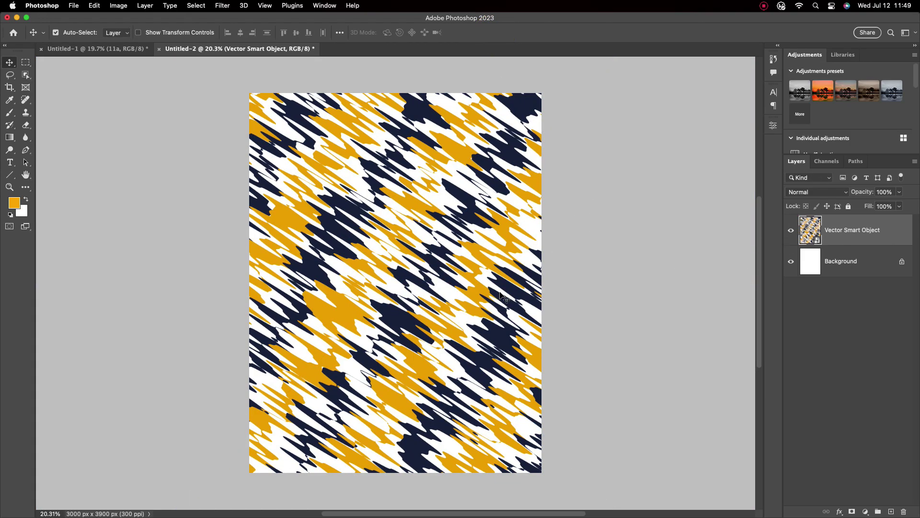
# Step: Add a Solid Color fill layer in orange ffae00 directly above the Background layer
pyautogui.click(857, 273)
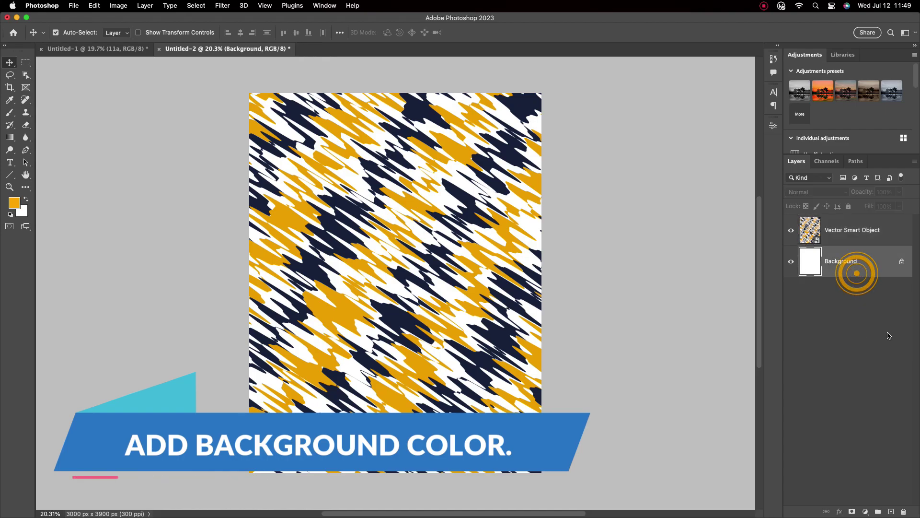
pyautogui.click(866, 511)
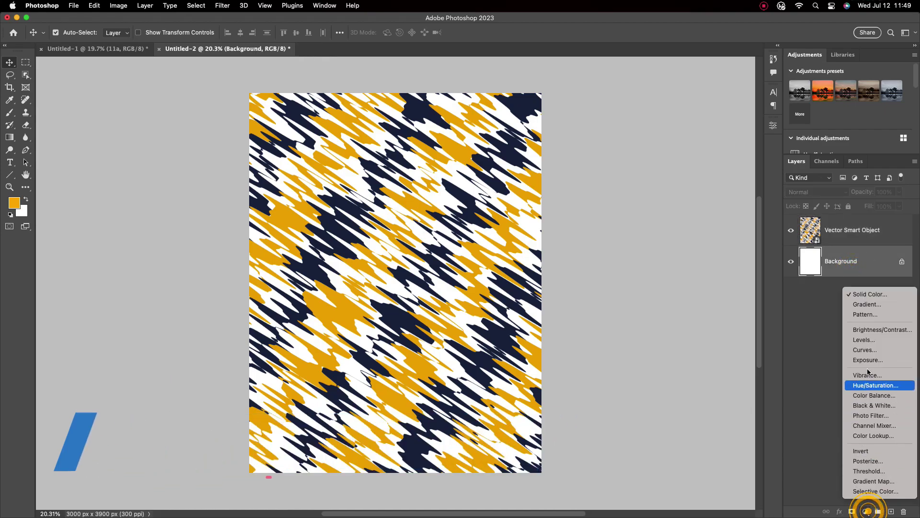
pyautogui.click(867, 294)
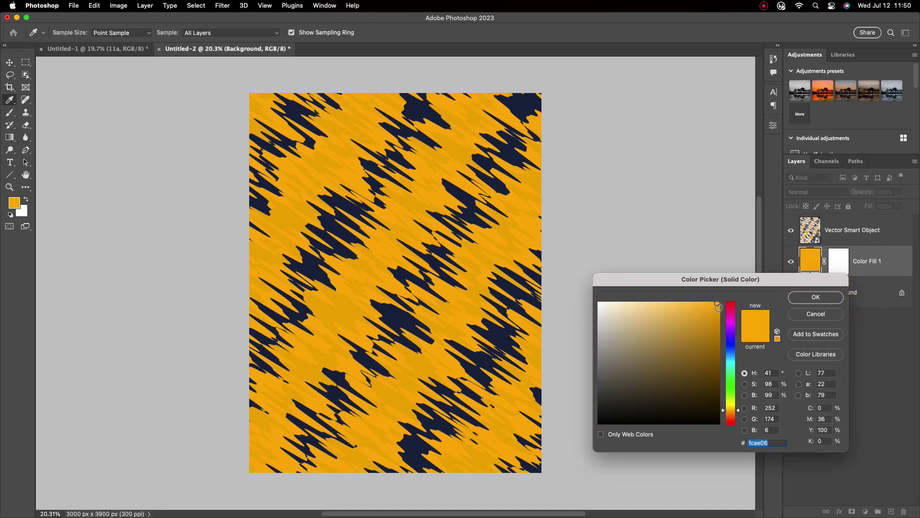
pyautogui.click(720, 302)
pyautogui.doubleClick(761, 441)
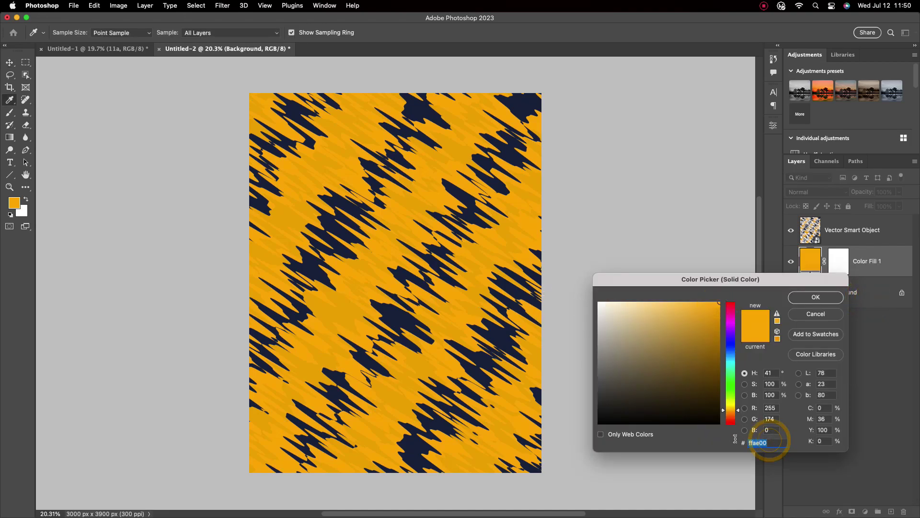
pyautogui.click(815, 303)
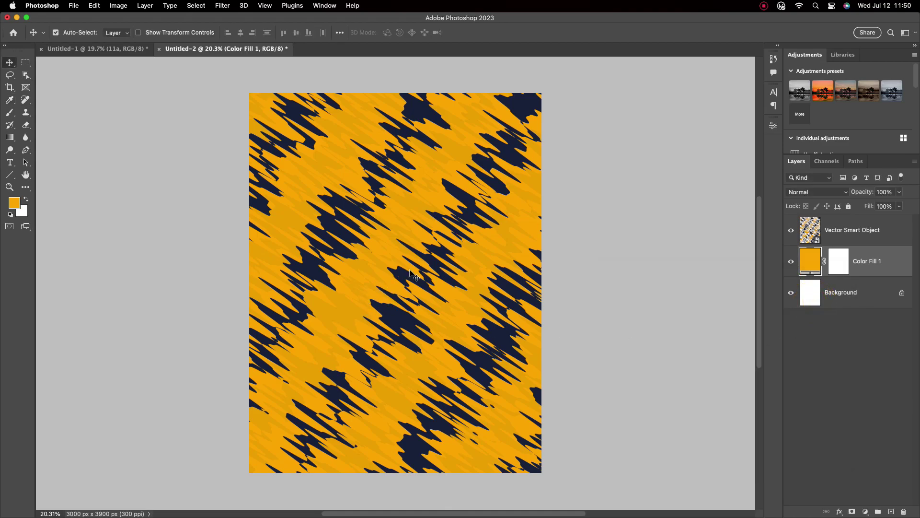
# Step: Apply a Gaussian Blur with a 7.0 pixel radius to the pattern's smart object layer
pyautogui.click(862, 232)
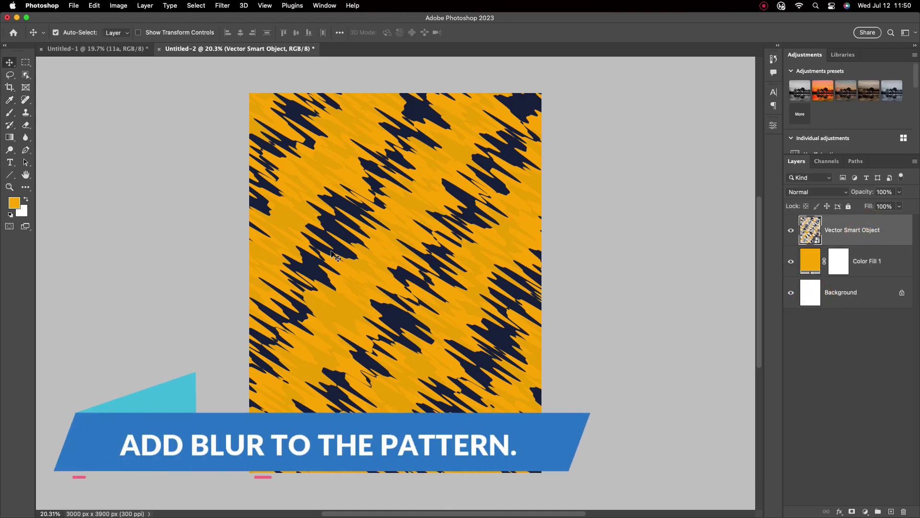
pyautogui.click(223, 6)
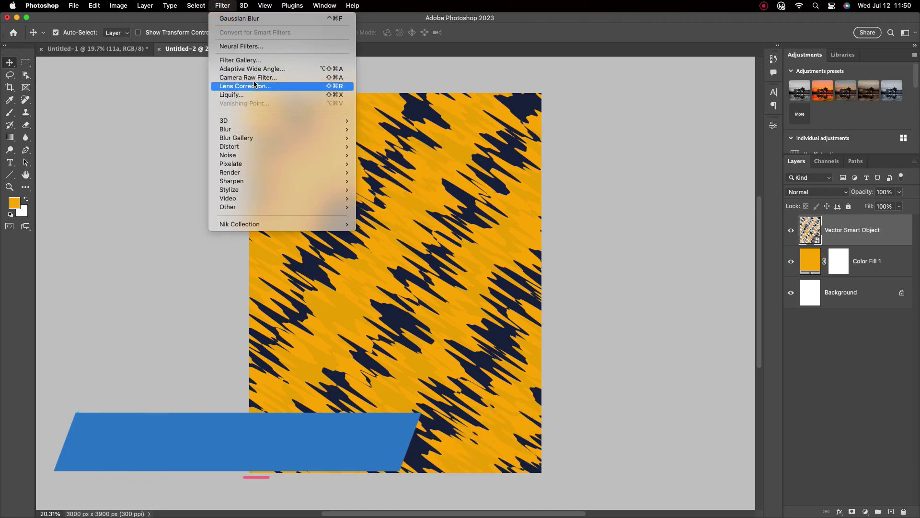
pyautogui.moveTo(342, 129)
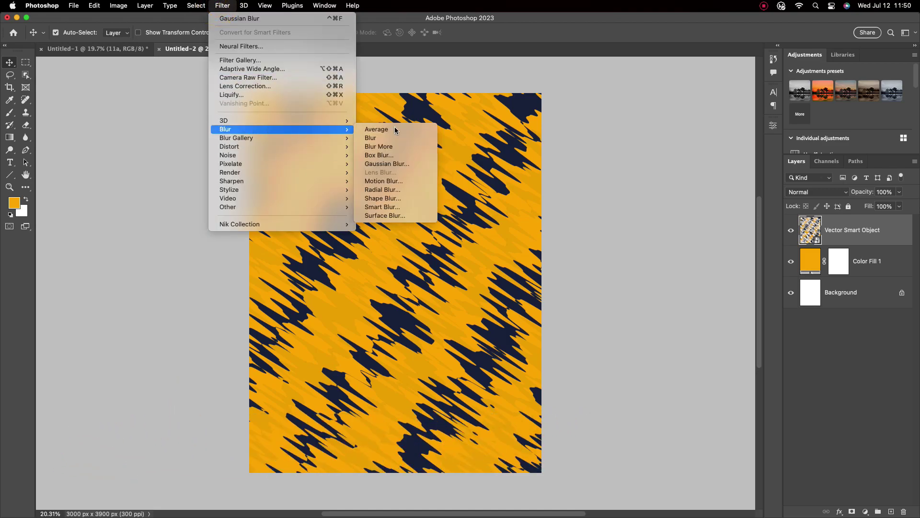
pyautogui.click(398, 165)
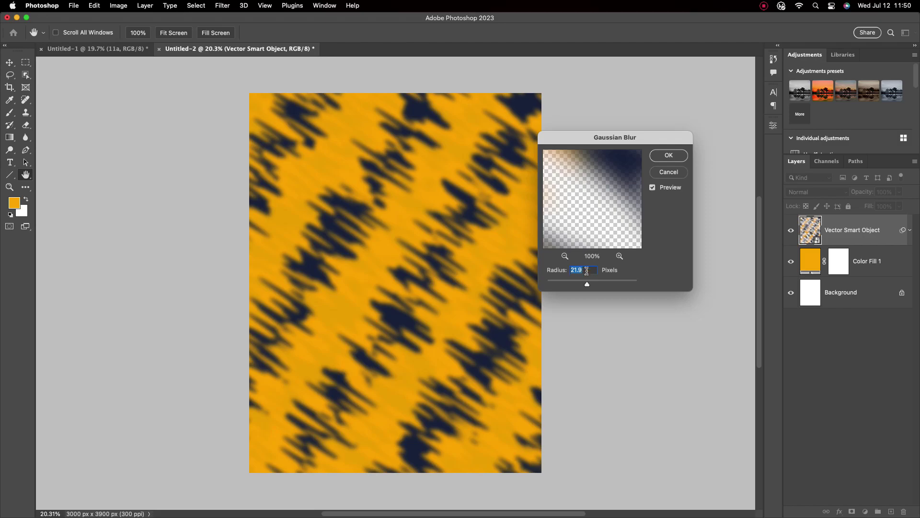
pyautogui.moveTo(585, 288); pyautogui.dragTo(577, 286)
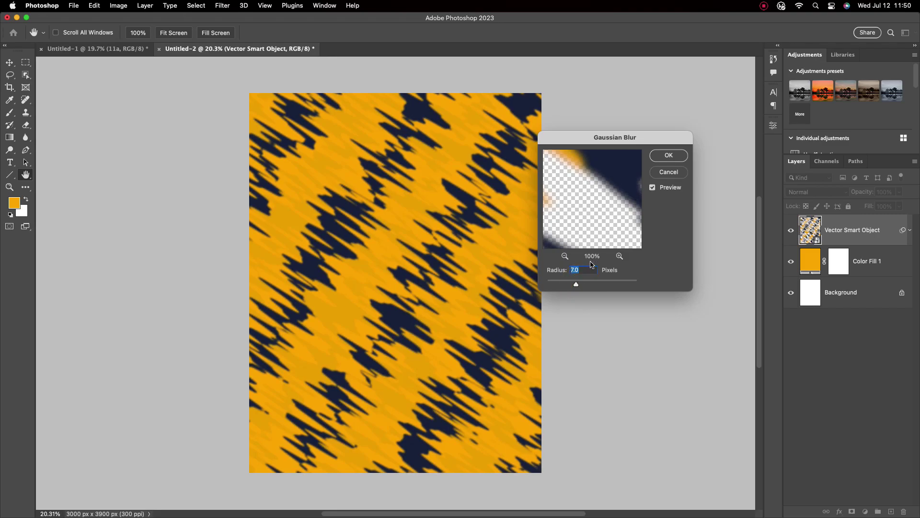
pyautogui.press('Return')
# Step: Bring the cut-out portrait 11a from Untitled-1 into Untitled-2 above the pattern
pyautogui.press('v')
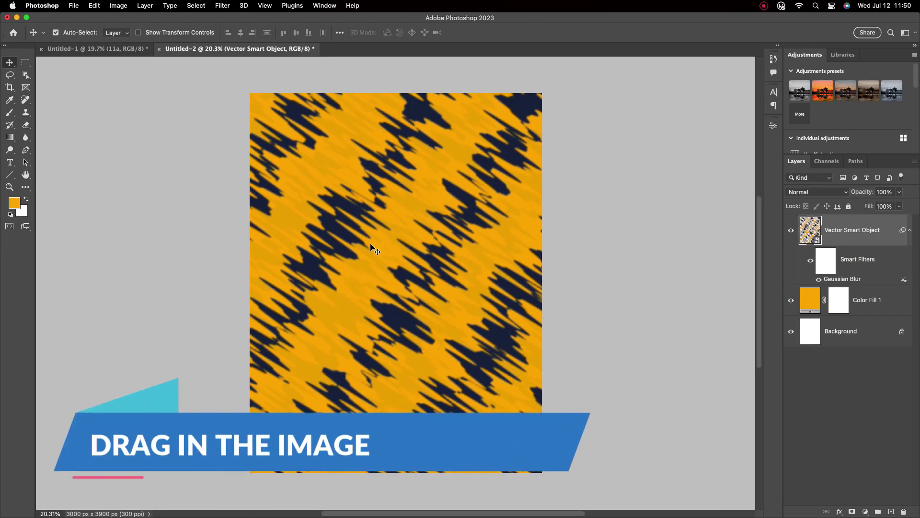
pyautogui.click(96, 48)
pyautogui.moveTo(369, 231); pyautogui.dragTo(418, 283)
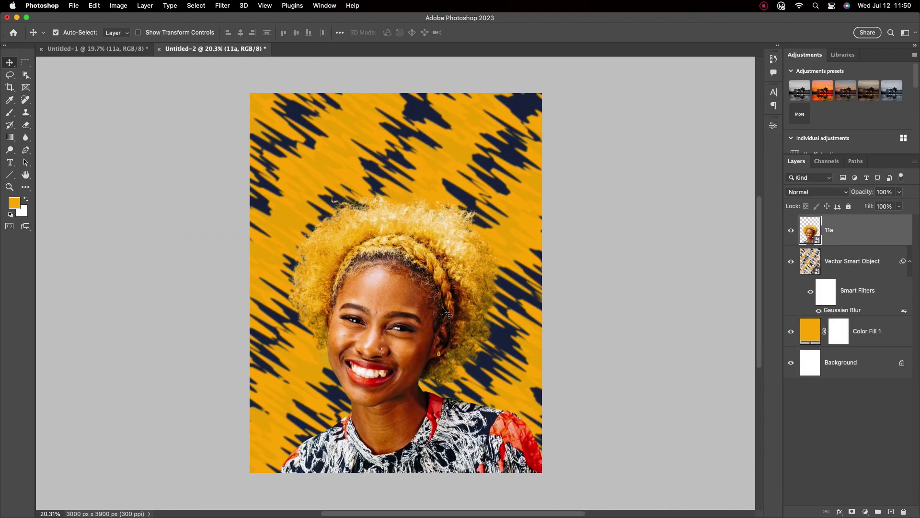
# Step: Scale the portrait down slightly and place it against the bottom edge of the canvas
pyautogui.press('super+t')
pyautogui.moveTo(564, 347); pyautogui.dragTo(532, 348)
pyautogui.moveTo(421, 322); pyautogui.dragTo(417, 331)
pyautogui.click(495, 32)
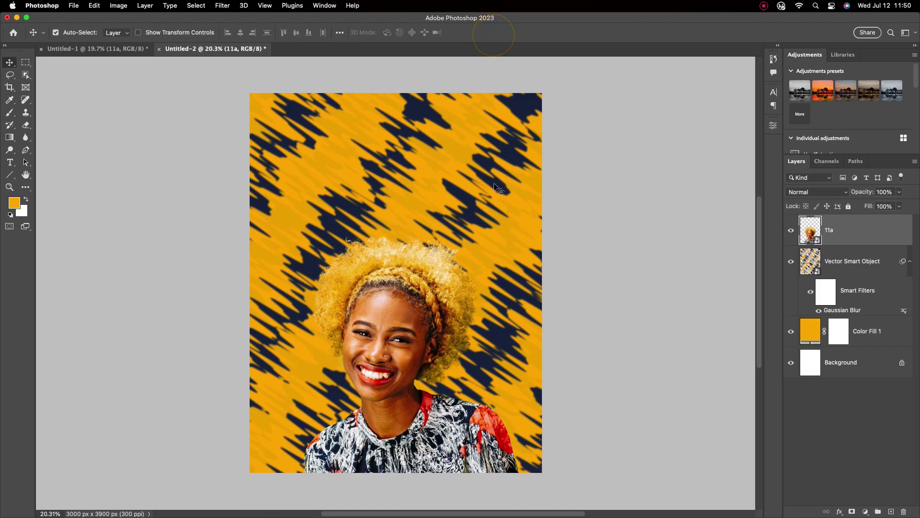
# Step: Add a text layer reading "The" on the poster above the woman's head
pyautogui.scroll(1, 426, 224)
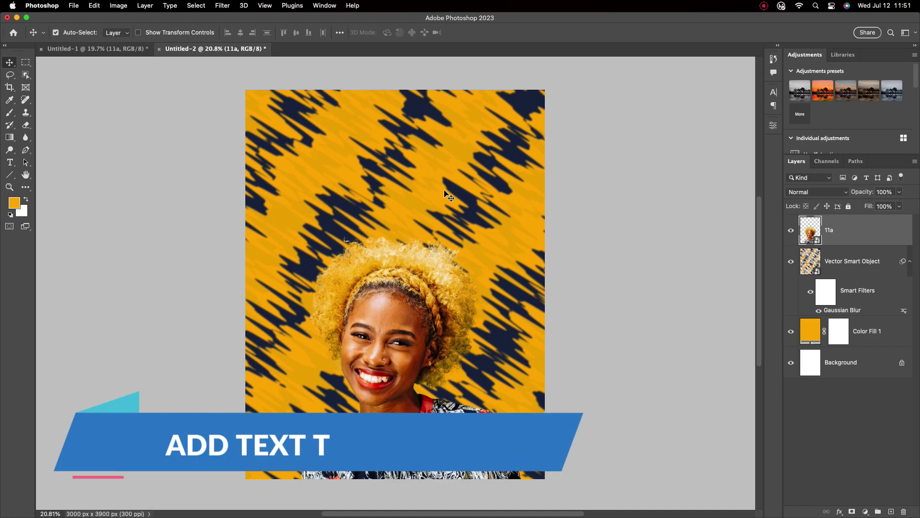
pyautogui.click(10, 162)
pyautogui.click(359, 160)
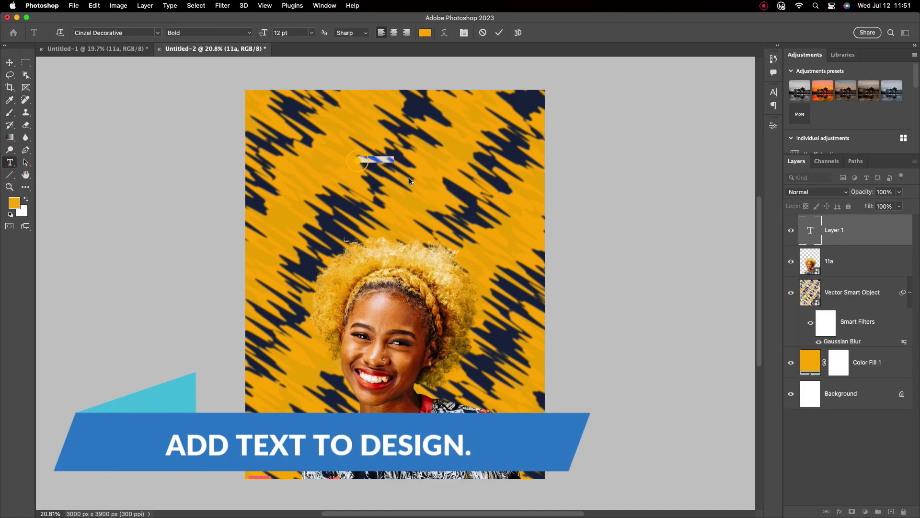
pyautogui.press('BackSpace')
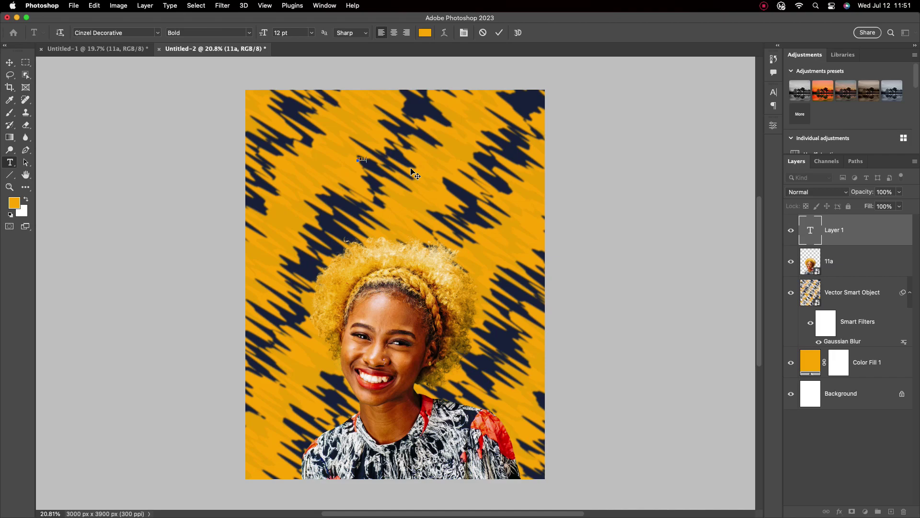
pyautogui.click(10, 62)
# Step: Change the colour of the "The" text to white
pyautogui.click(773, 92)
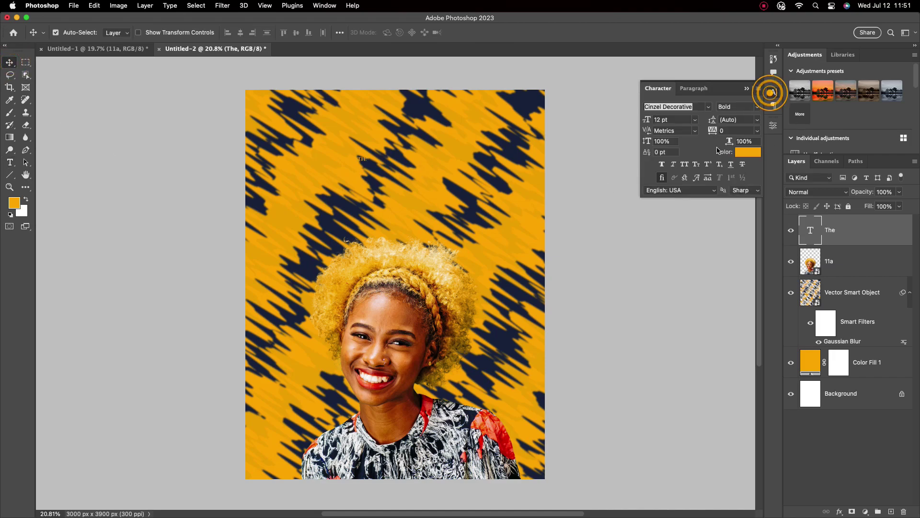
pyautogui.click(748, 152)
pyautogui.moveTo(608, 318); pyautogui.dragTo(581, 269)
pyautogui.click(800, 298)
# Step: Set the "The" text in Holybuck Bold at 60 pt and adjust its position above the portrait
pyautogui.click(697, 107)
pyautogui.write('holy')
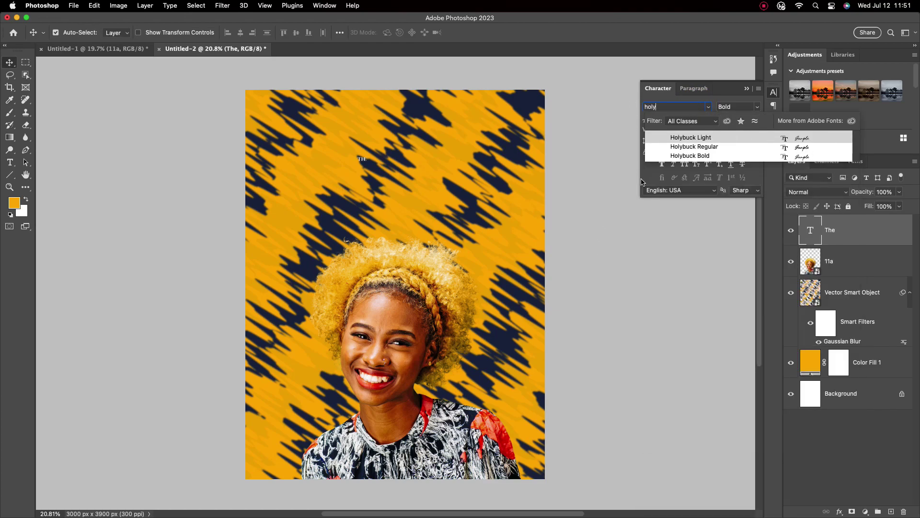
pyautogui.press('Return')
pyautogui.click(697, 121)
pyautogui.click(680, 274)
pyautogui.moveTo(376, 157); pyautogui.dragTo(394, 201)
pyautogui.scroll(2, 397, 207)
pyautogui.click(758, 108)
# Step: Duplicate the "The" text below the original and change the copy to "Virtous"
pyautogui.click(381, 162)
pyautogui.doubleClick(386, 188)
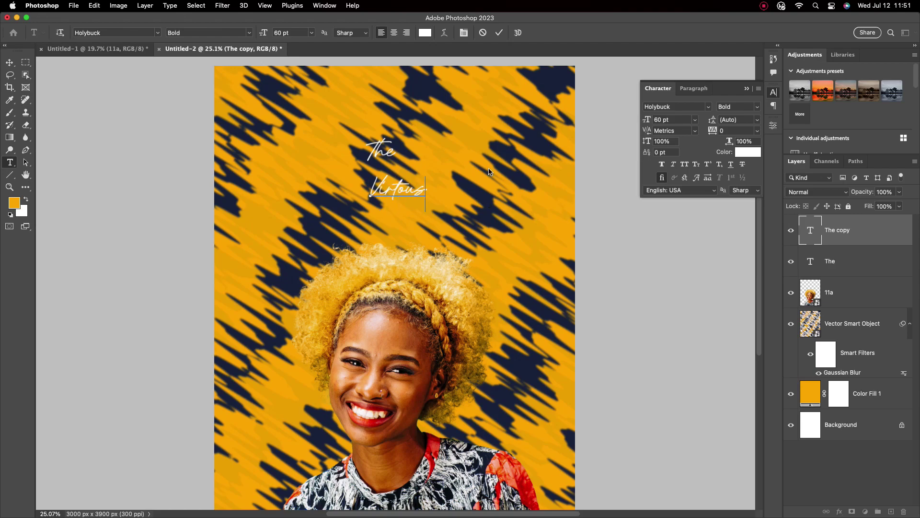
pyautogui.click(499, 33)
pyautogui.press('v')
# Step: Duplicate the "Virtous" text, change the copy to "Woman" and place it just above the hair
pyautogui.moveTo(399, 191); pyautogui.dragTo(408, 235)
pyautogui.doubleClick(391, 211)
pyautogui.write('Woman')
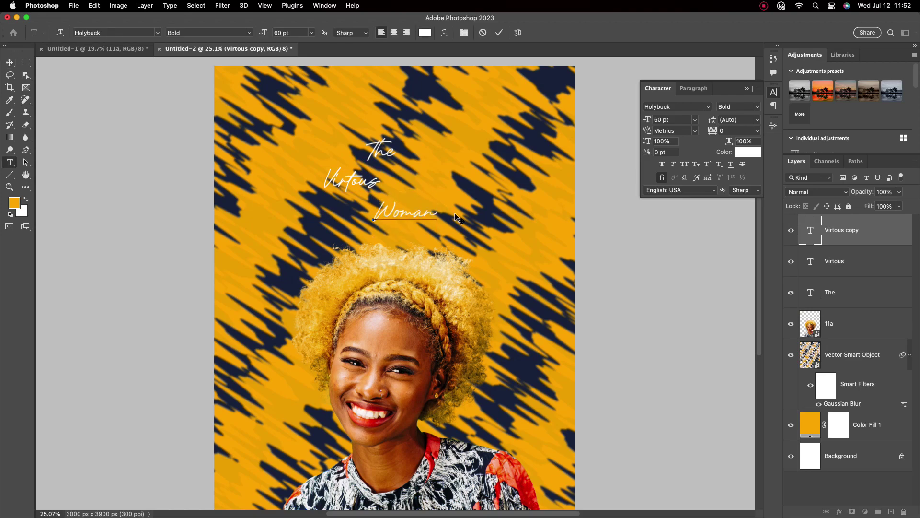
pyautogui.click(10, 63)
pyautogui.moveTo(401, 213)
pyautogui.mouseDown()
pyautogui.moveTo(352, 211)
pyautogui.moveTo(394, 217)
pyautogui.mouseUp()
# Step: Correct "Woman" to "Women" and move the "Virtous" text directly above it
pyautogui.doubleClick(394, 215)
pyautogui.click(419, 216)
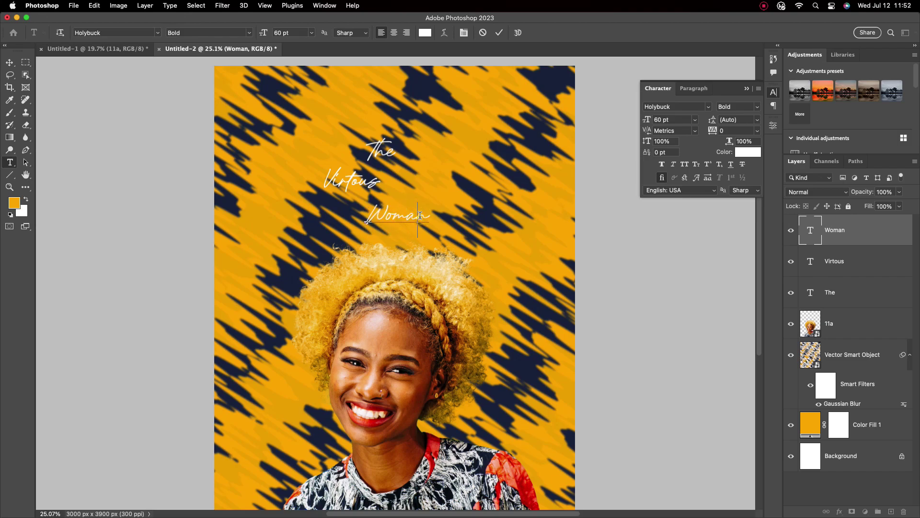
pyautogui.click(10, 62)
pyautogui.moveTo(355, 182); pyautogui.dragTo(391, 196)
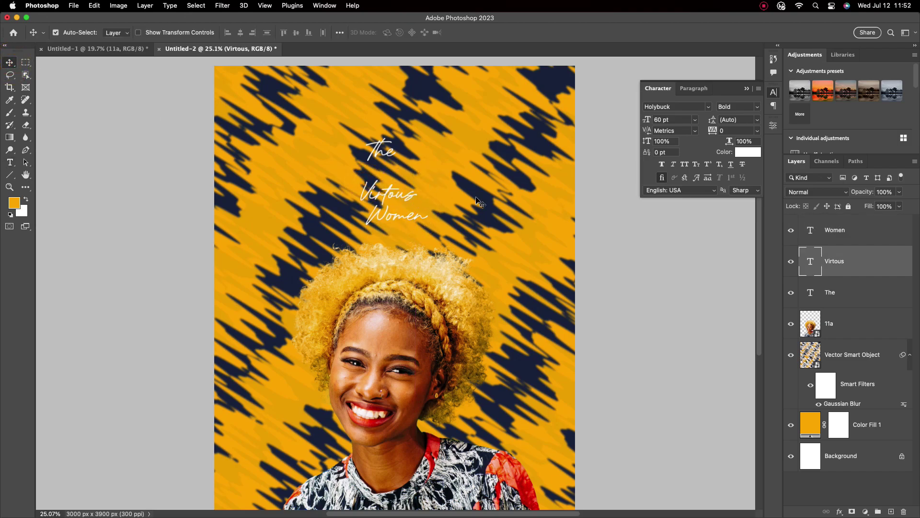
# Step: Group the 11a, Vector Smart Object and Color Fill 1 layers and name the group "Design"
pyautogui.click(858, 354)
pyautogui.keyDown('shift'); pyautogui.click(852, 328); pyautogui.keyUp('shift')
pyautogui.keyDown('shift'); pyautogui.click(873, 427); pyautogui.keyUp('shift')
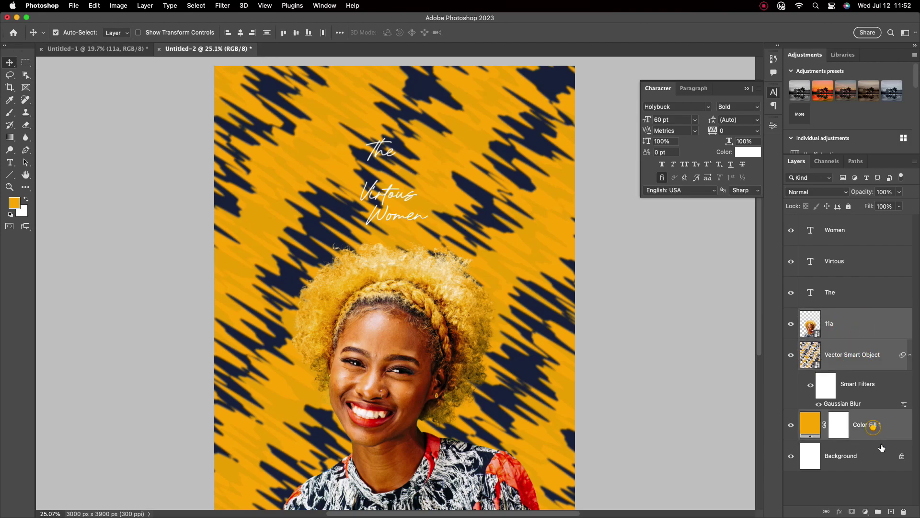
pyautogui.click(878, 512)
pyautogui.doubleClick(828, 314)
pyautogui.write('Design')
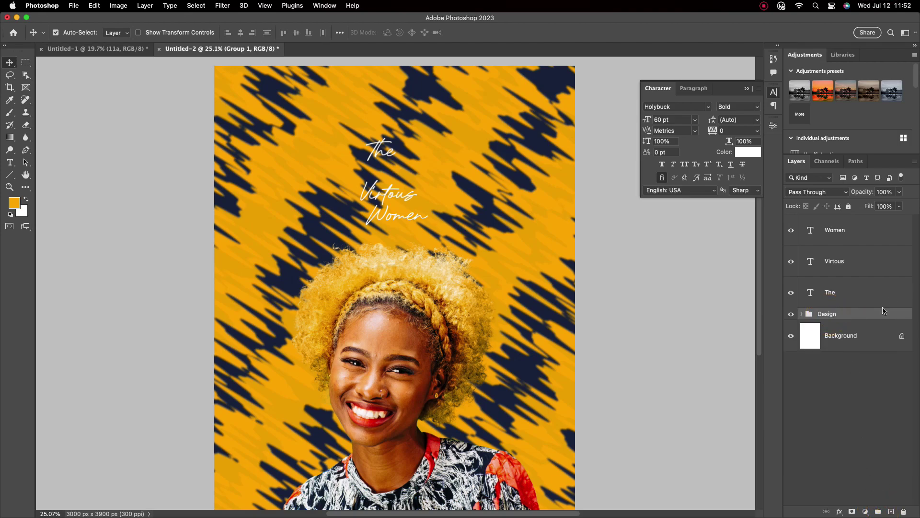
pyautogui.click(884, 311)
# Step: Set the "Virtous" and "Women" texts in Cinzel Decorative Semi Bold and centre them above the portrait
pyautogui.click(853, 263)
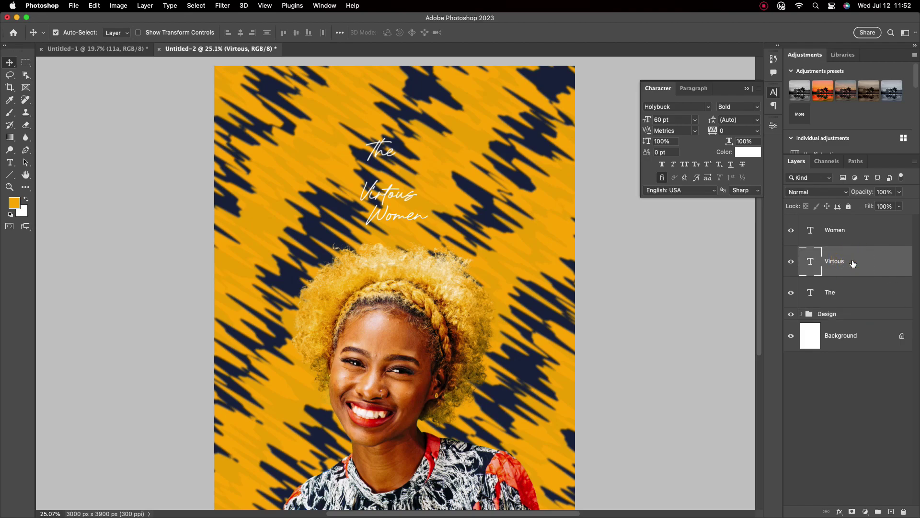
pyautogui.keyDown('shift'); pyautogui.click(846, 232); pyautogui.keyUp('shift')
pyautogui.click(676, 107)
pyautogui.write('c')
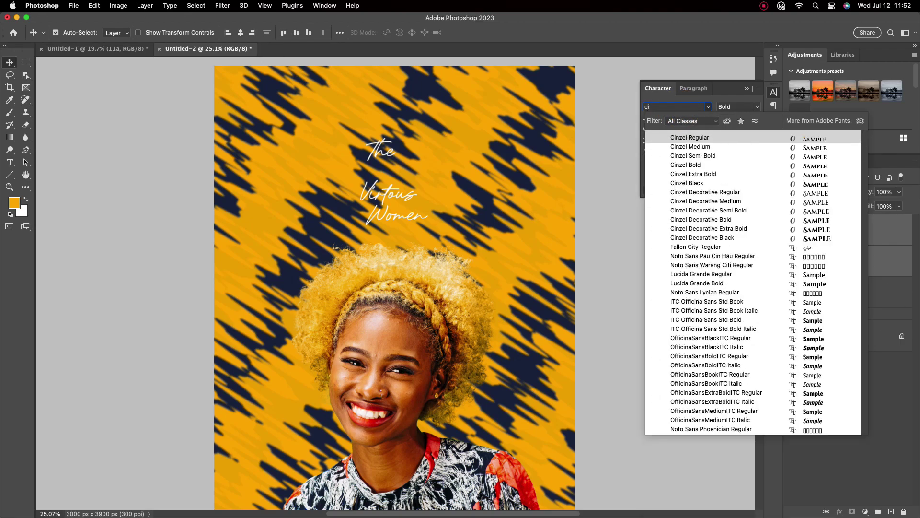
pyautogui.write('inzel')
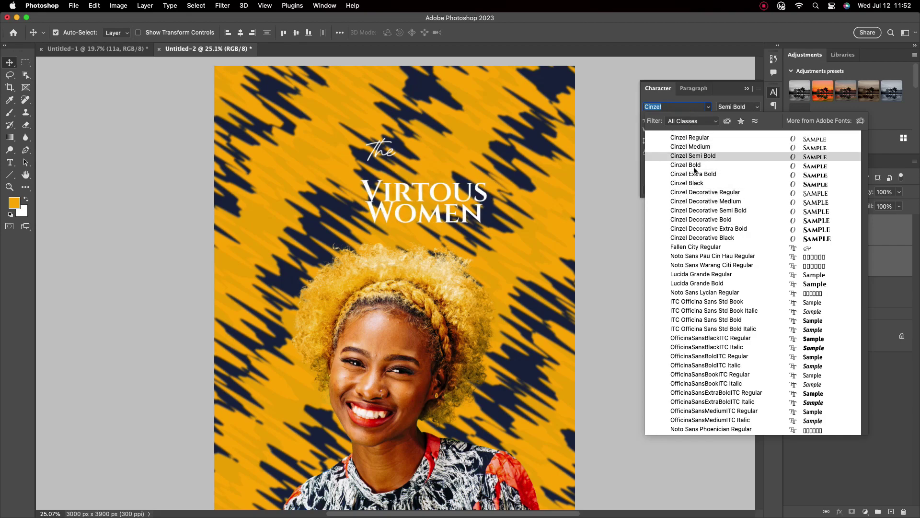
pyautogui.click(708, 211)
pyautogui.moveTo(470, 210); pyautogui.dragTo(432, 233)
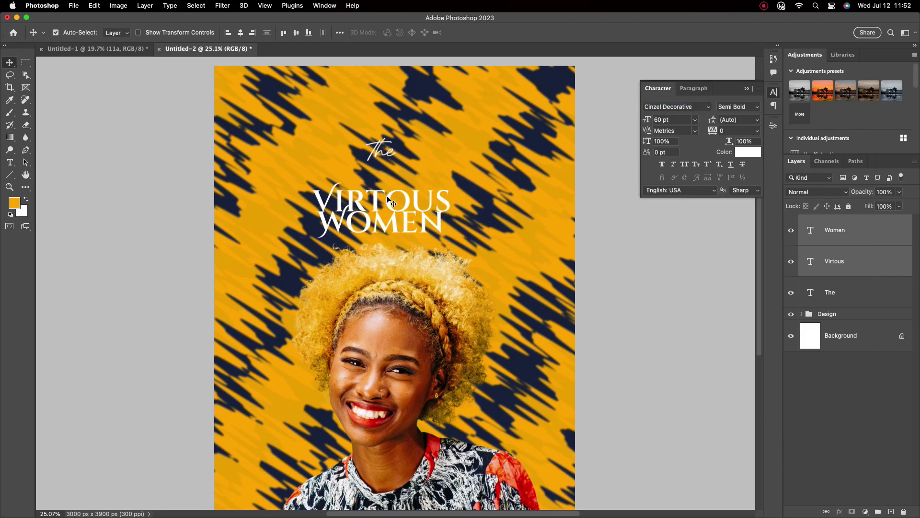
# Step: Scale the "Virtous" and "Women" texts up together to about 82.69 pt and place them just above the hair
pyautogui.scroll(2, 390, 202)
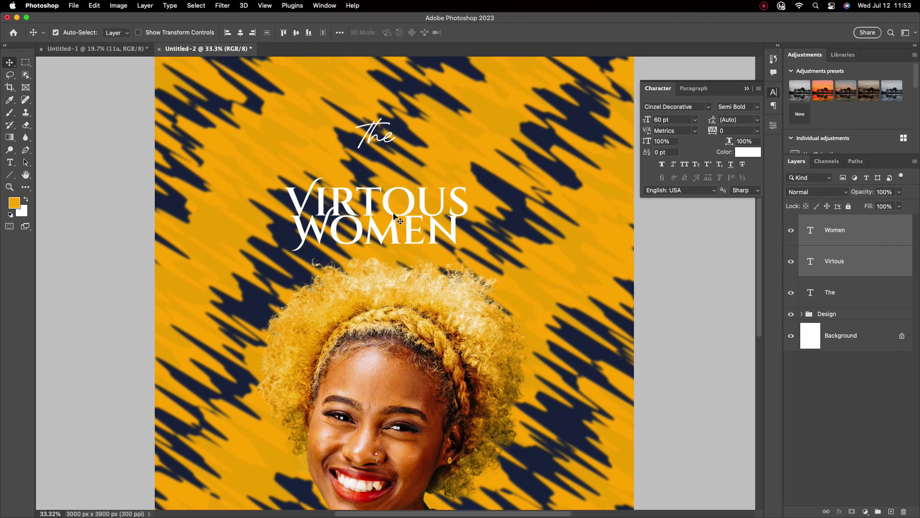
pyautogui.press('super+t')
pyautogui.moveTo(464, 213); pyautogui.dragTo(503, 211)
pyautogui.moveTo(428, 205)
pyautogui.mouseDown()
pyautogui.moveTo(440, 207)
pyautogui.moveTo(426, 196)
pyautogui.moveTo(439, 188)
pyautogui.moveTo(429, 194)
pyautogui.mouseUp()
pyautogui.click(525, 33)
pyautogui.click(453, 161)
pyautogui.scroll(-1, 426, 194)
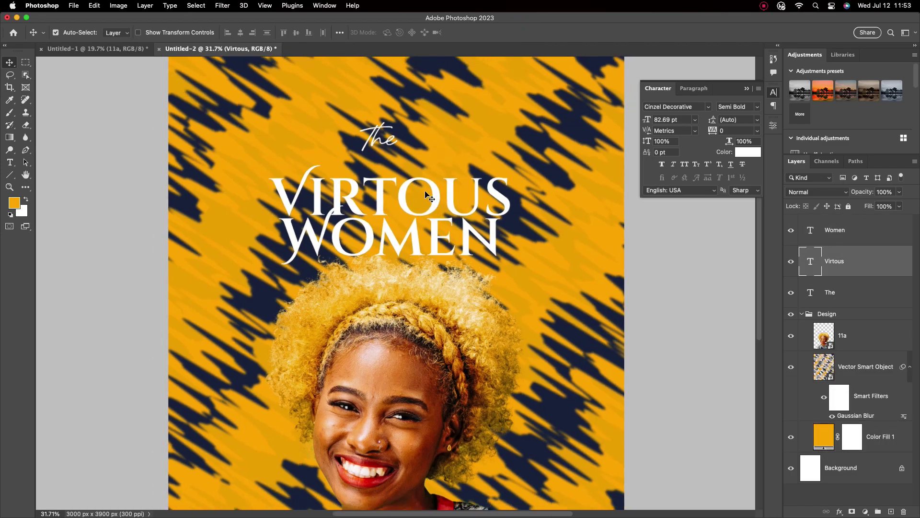
# Step: Move the "The" text down and slightly right so it sits close above "Virtous"
pyautogui.scroll(-2, 427, 194)
pyautogui.scroll(4, 420, 195)
pyautogui.doubleClick(384, 140)
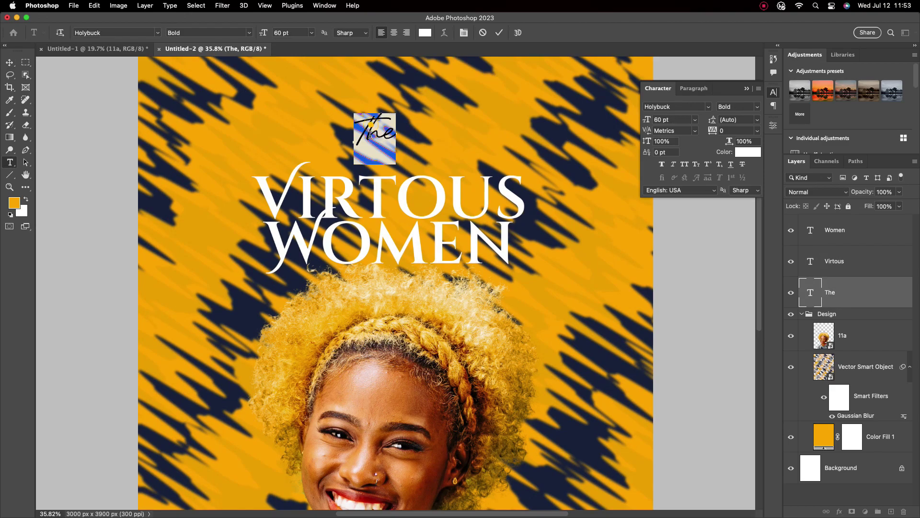
pyautogui.click(499, 33)
pyautogui.moveTo(372, 126); pyautogui.dragTo(392, 150)
pyautogui.scroll(-3, 401, 187)
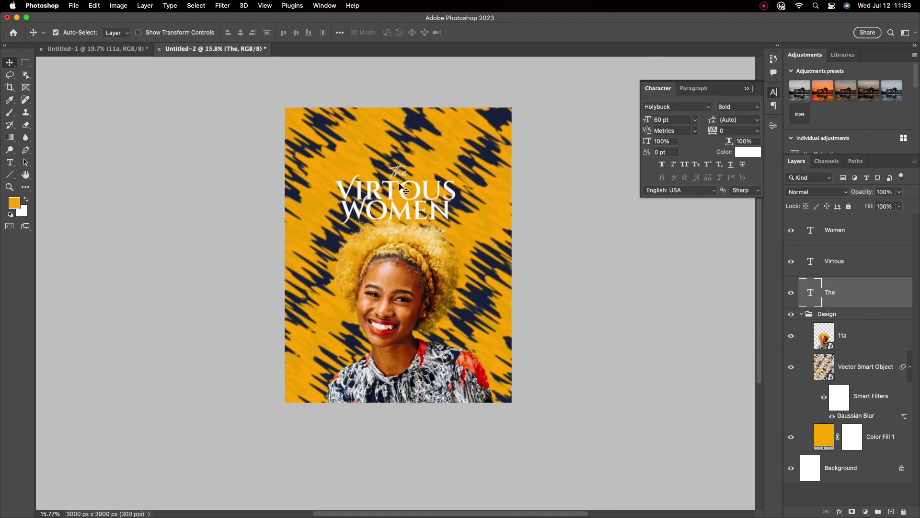
pyautogui.scroll(2, 402, 187)
# Step: Set the font weight of the "Women" text to Extra Bold
pyautogui.click(451, 232)
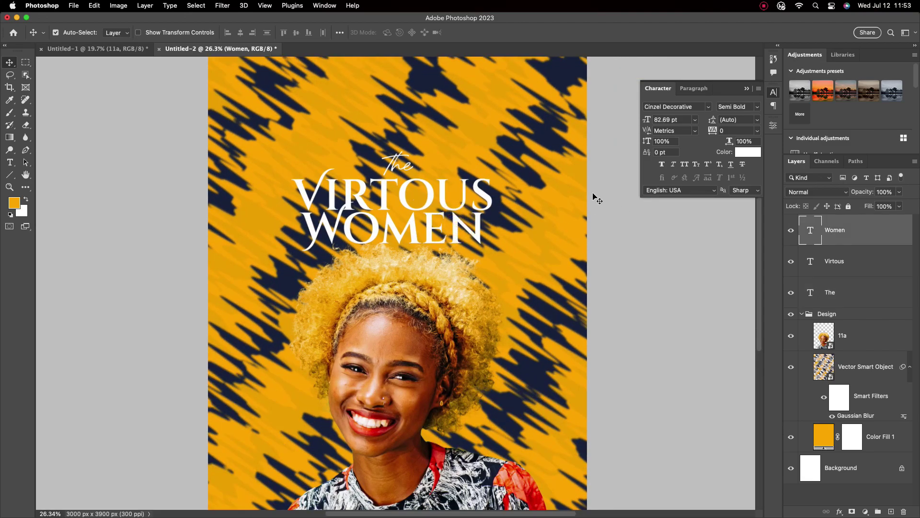
pyautogui.click(754, 111)
pyautogui.click(745, 127)
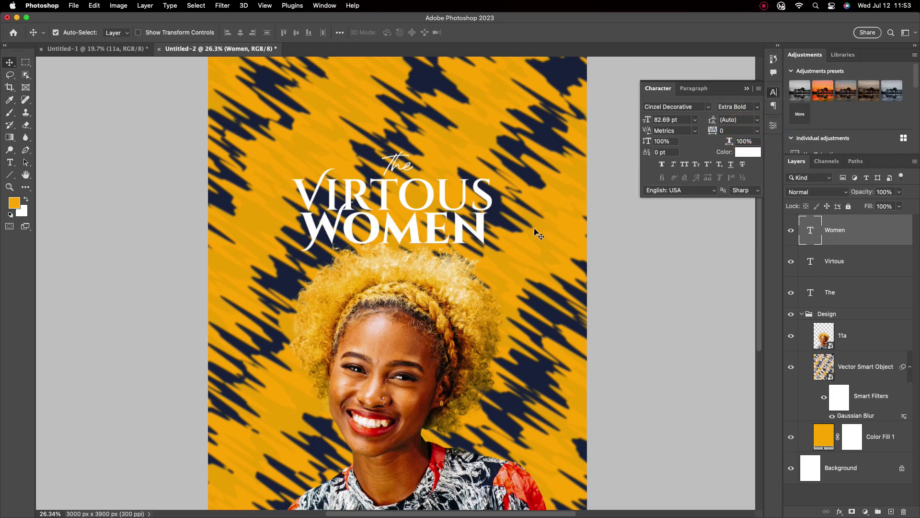
# Step: Try a red sampled from the woman's blouse on the "Women" text and set the colour back to white
pyautogui.click(747, 152)
pyautogui.moveTo(441, 455); pyautogui.dragTo(440, 448)
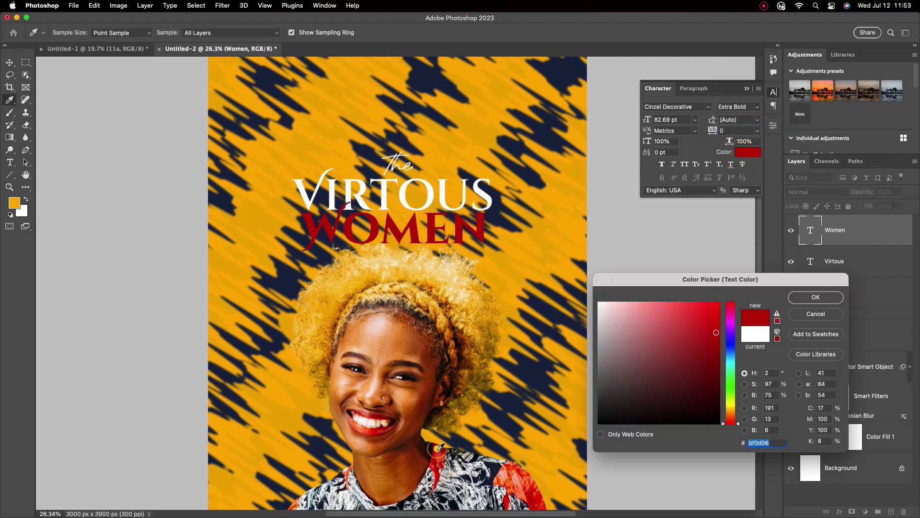
pyautogui.moveTo(517, 478); pyautogui.dragTo(516, 475)
pyautogui.moveTo(605, 348); pyautogui.dragTo(590, 269)
pyautogui.click(816, 297)
pyautogui.scroll(-3, 396, 286)
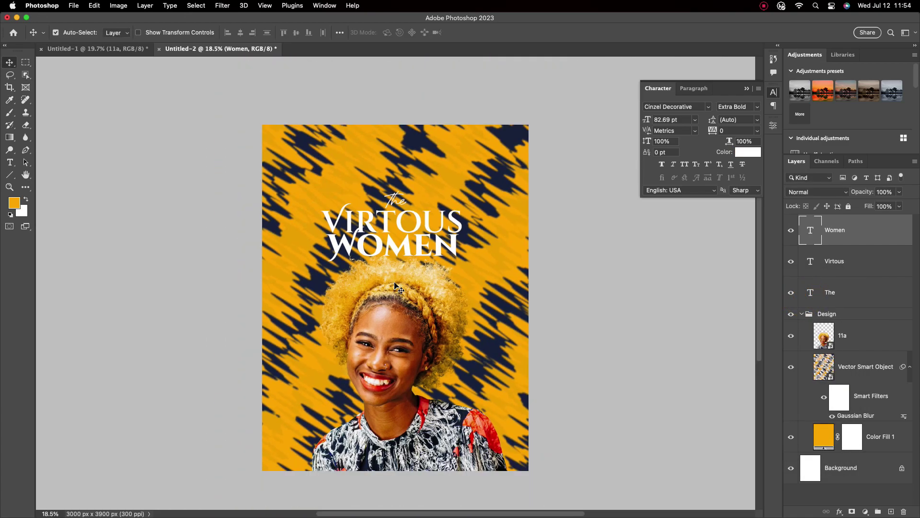
pyautogui.scroll(1, 418, 267)
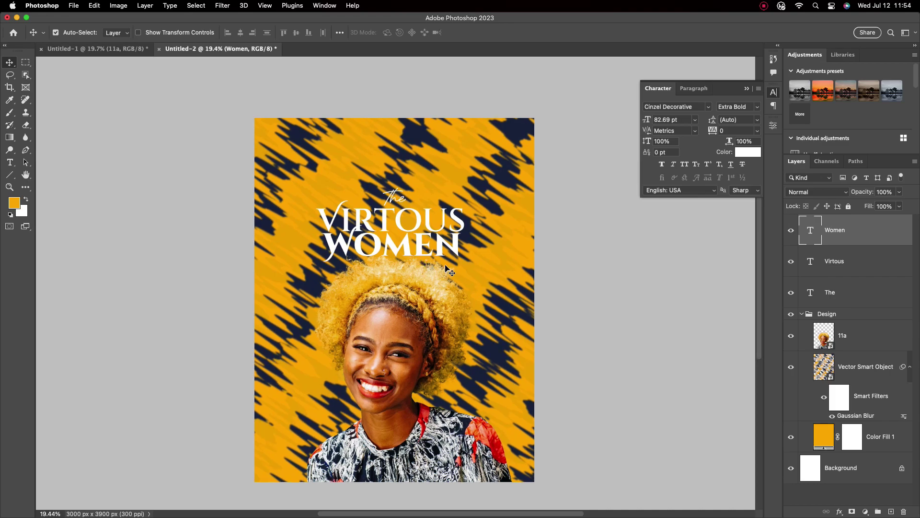
pyautogui.scroll(2, 441, 259)
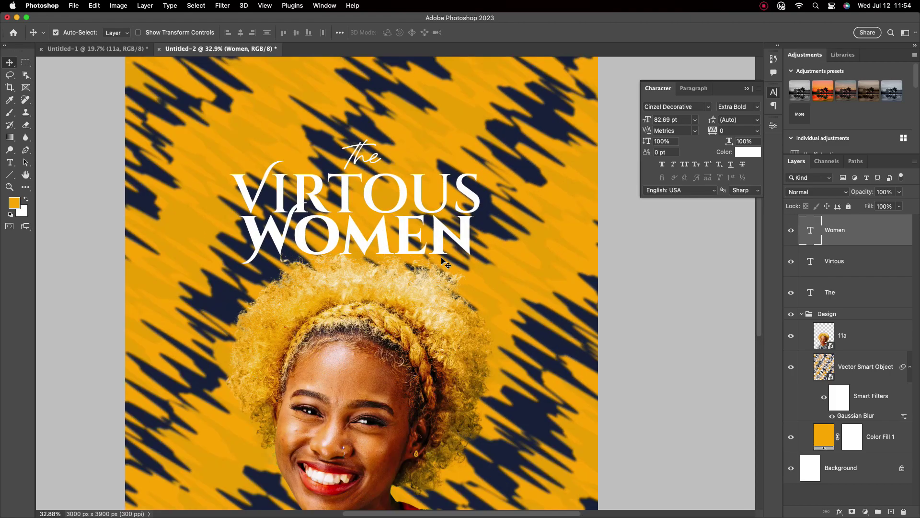
pyautogui.moveTo(393, 277); pyautogui.dragTo(399, 229)
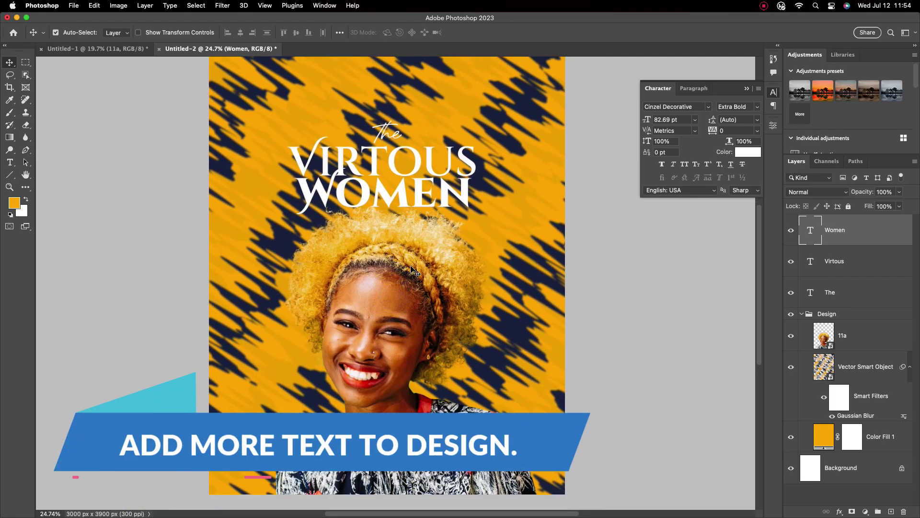
# Step: Add a four-line text layer reading "The / making / of a / woman" in the poster area beside the face
pyautogui.click(9, 163)
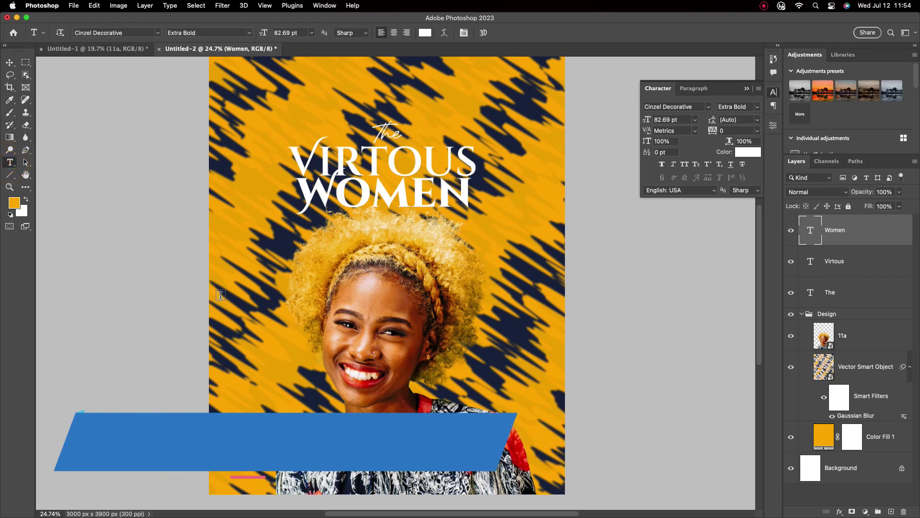
pyautogui.click(224, 303)
pyautogui.write('TH')
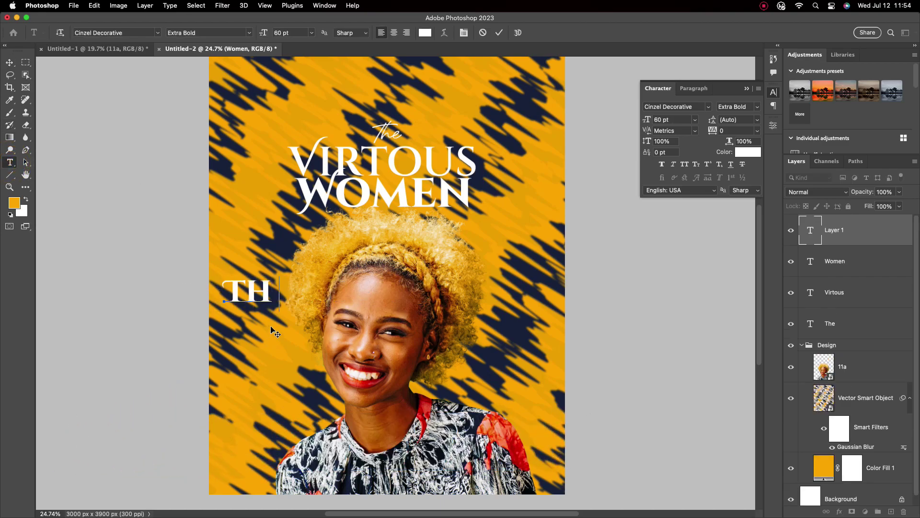
pyautogui.write('E')
pyautogui.press('Return')
pyautogui.write('MAK')
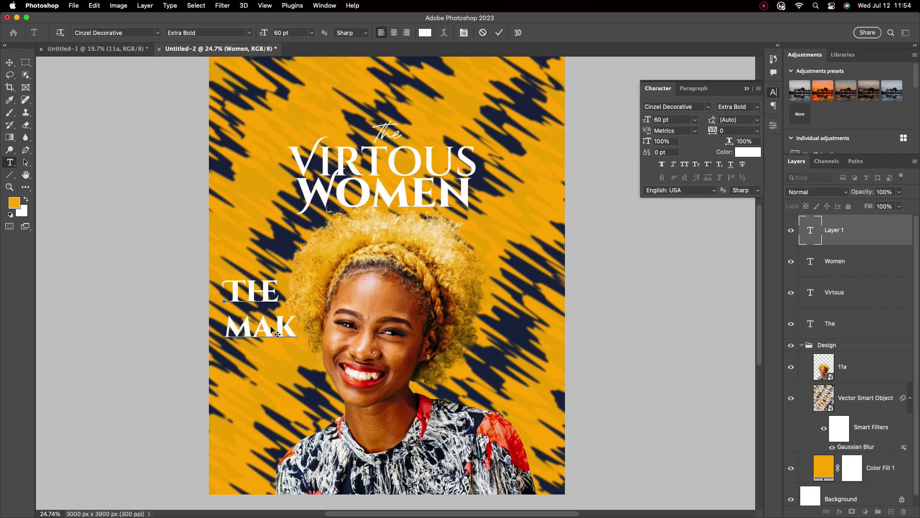
pyautogui.write('INGODF')
pyautogui.press('BackSpace')
pyautogui.press('BackSpace')
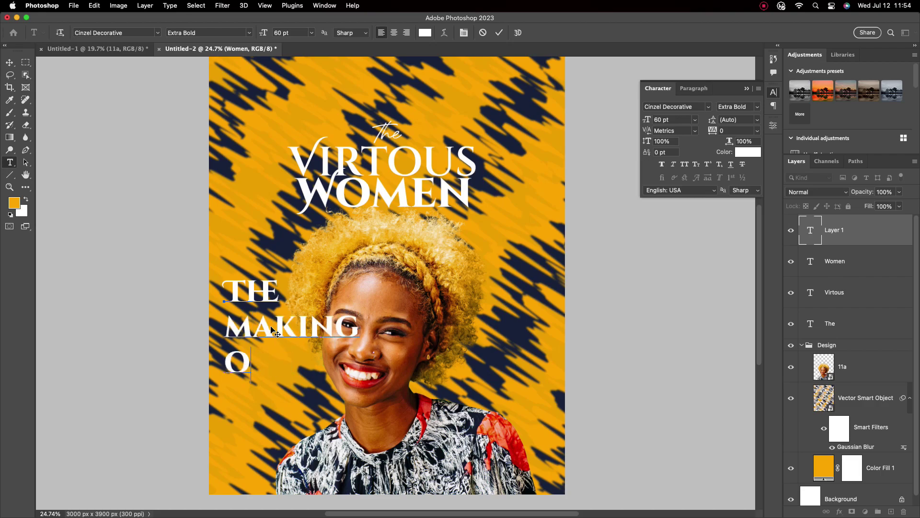
pyautogui.write('F AWOAM')
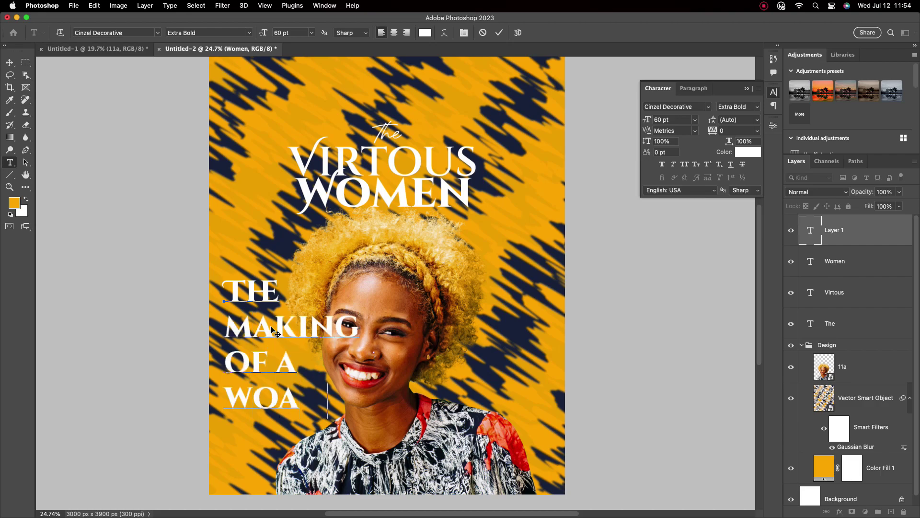
pyautogui.press('BackSpace')
pyautogui.press('BackSpace')
pyautogui.write('MAN')
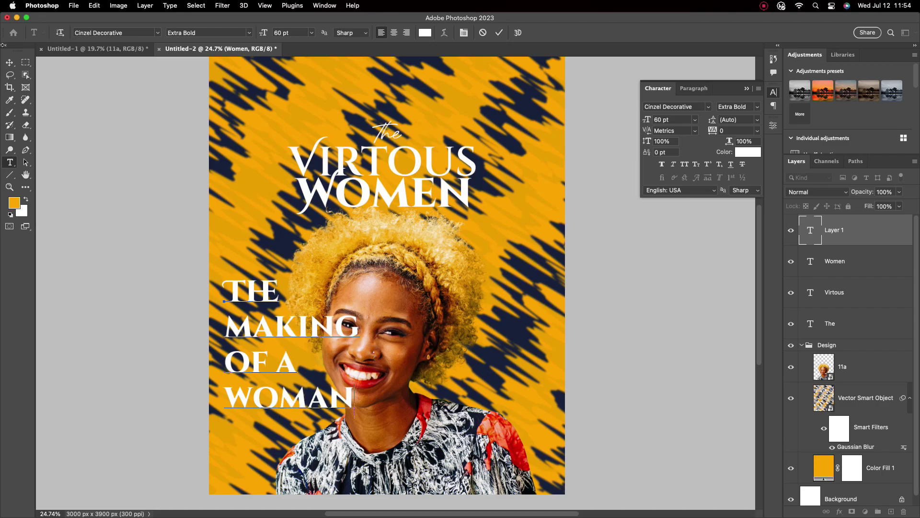
pyautogui.click(10, 63)
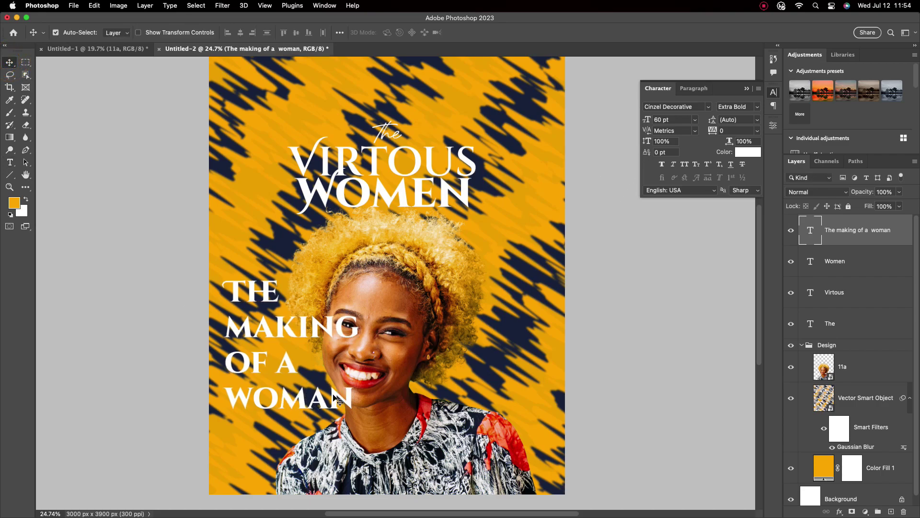
# Step: Scale the "The making of a woman" text down to about 18.83 pt and place it left of the woman's chin
pyautogui.press('super+t')
pyautogui.moveTo(356, 411); pyautogui.dragTo(260, 380)
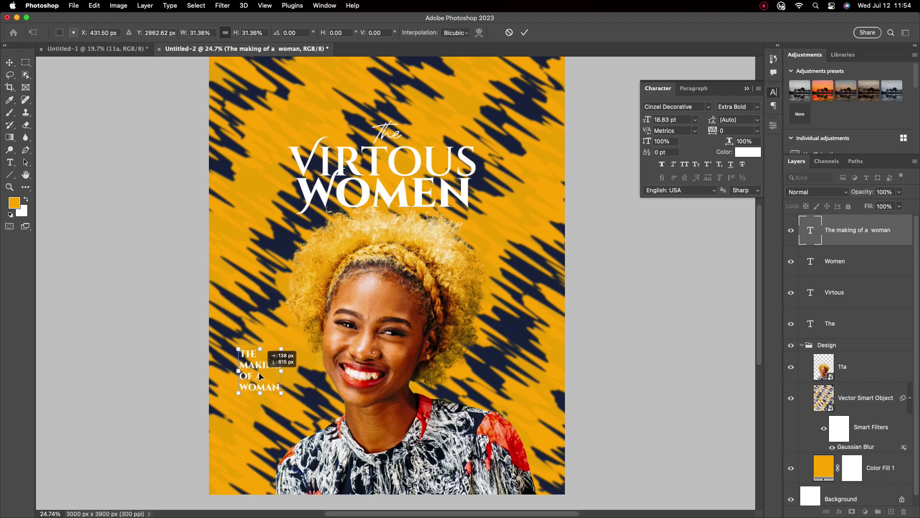
pyautogui.click(10, 63)
pyautogui.scroll(-3, 298, 374)
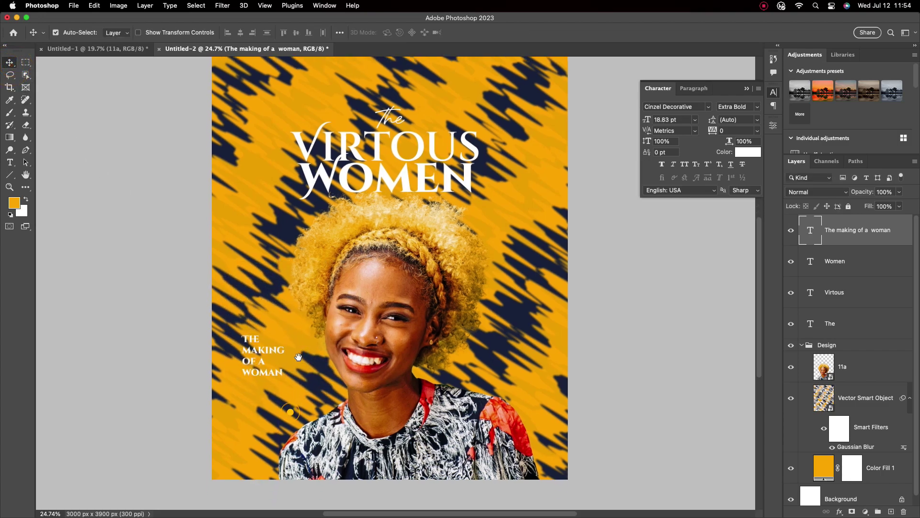
# Step: Draw a rectangle of about 492 × 429 px around the "The making of a woman" text, directly above the "Women" layer
pyautogui.click(835, 276)
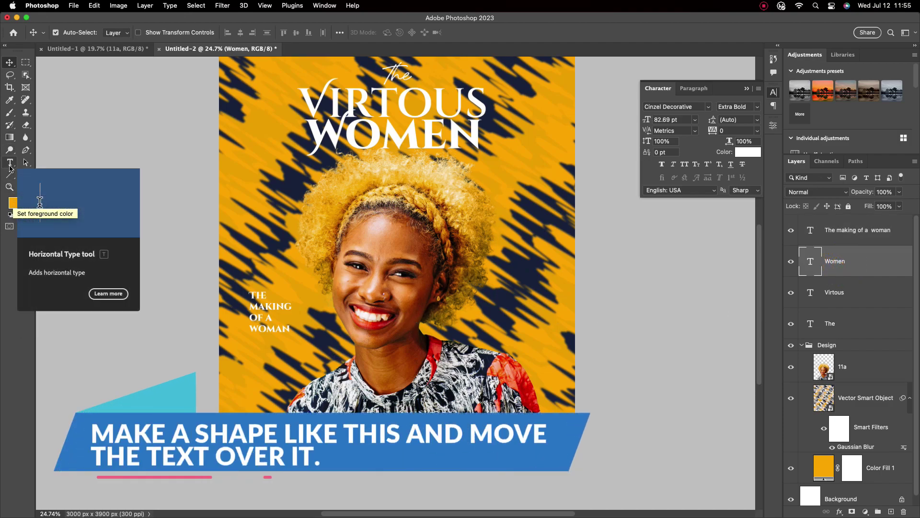
pyautogui.click(10, 175)
pyautogui.rightClick(10, 175)
pyautogui.click(41, 172)
pyautogui.moveTo(236, 287); pyautogui.dragTo(296, 337)
# Step: Fill the rectangle behind the "The making of a woman" text with navy sampled from the stripe pattern
pyautogui.click(662, 239)
pyautogui.click(684, 230)
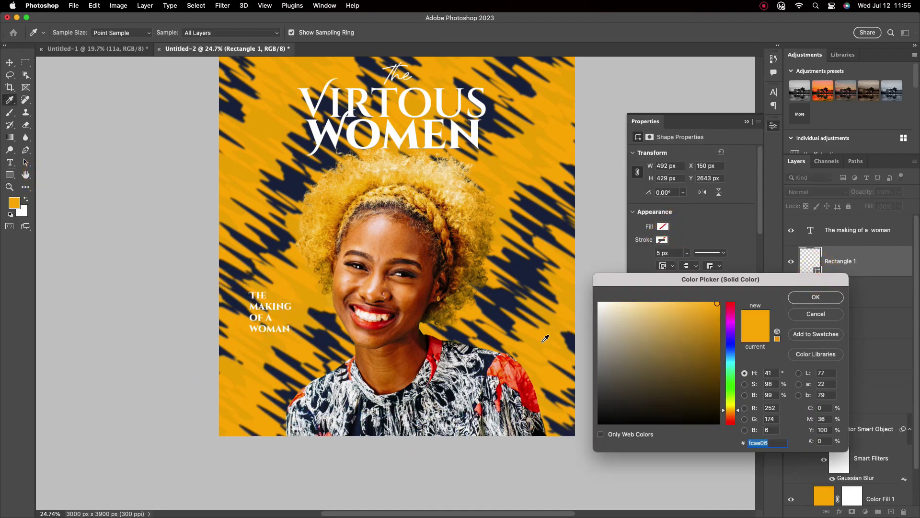
pyautogui.click(527, 297)
pyautogui.click(805, 297)
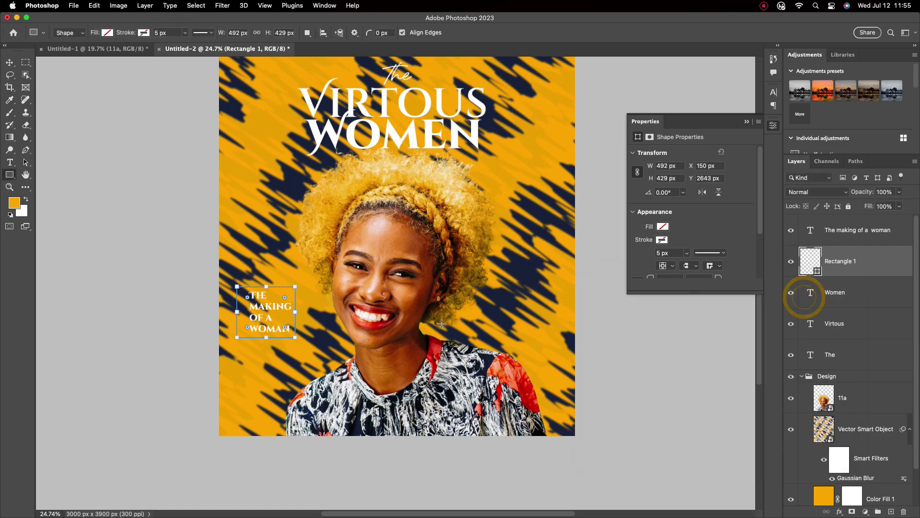
pyautogui.click(664, 226)
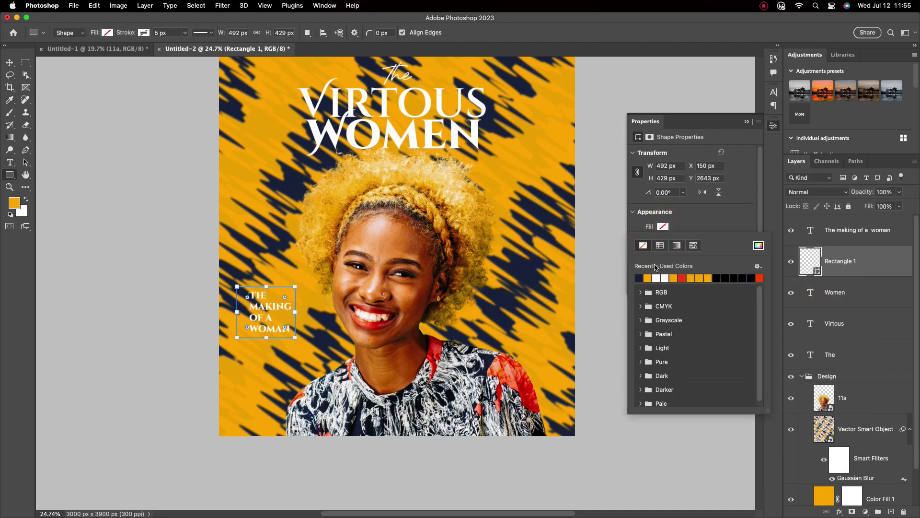
pyautogui.click(641, 275)
pyautogui.click(874, 265)
# Step: Move the "The making of a woman" text about 16 px left to centre it in the navy rectangle
pyautogui.click(10, 62)
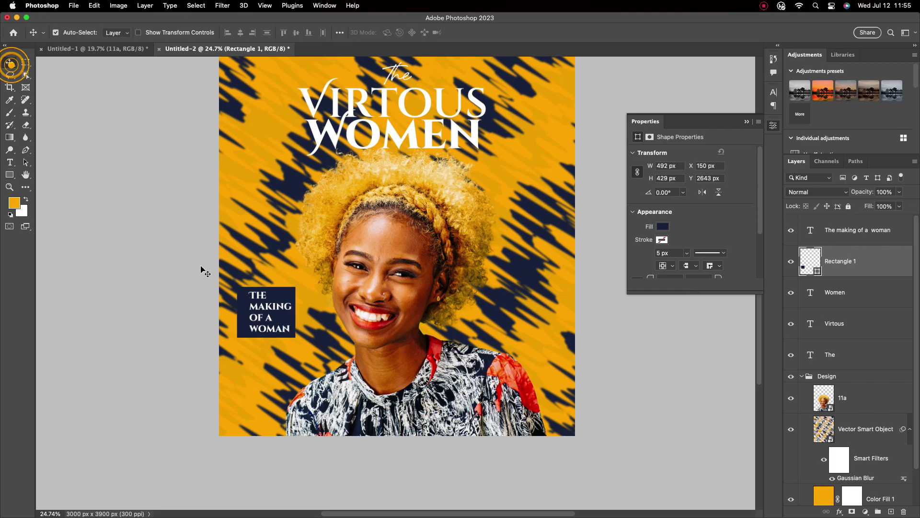
pyautogui.scroll(5, 278, 302)
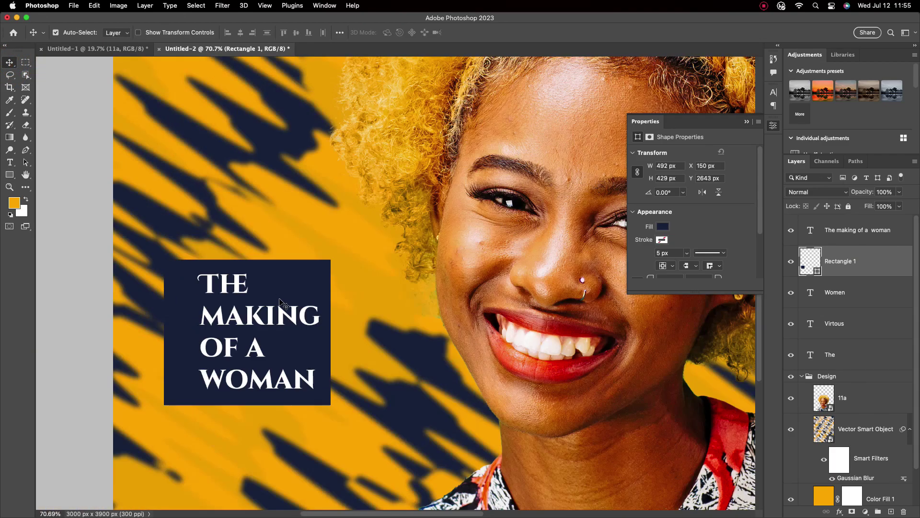
pyautogui.moveTo(280, 302); pyautogui.dragTo(274, 304)
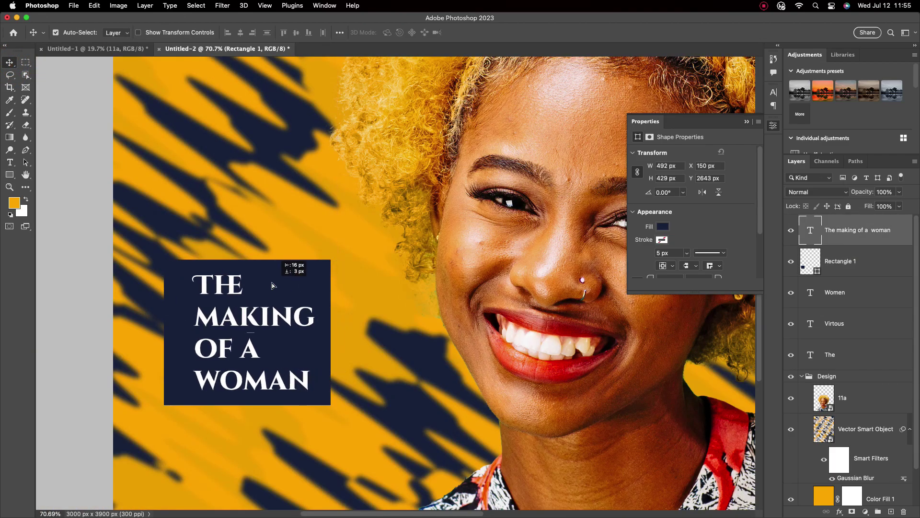
# Step: Round all four corners of the navy rectangle to a radius of 59 px
pyautogui.click(311, 294)
pyautogui.scroll(-2, 715, 239)
pyautogui.moveTo(652, 250); pyautogui.dragTo(680, 249)
pyautogui.scroll(-3, 315, 323)
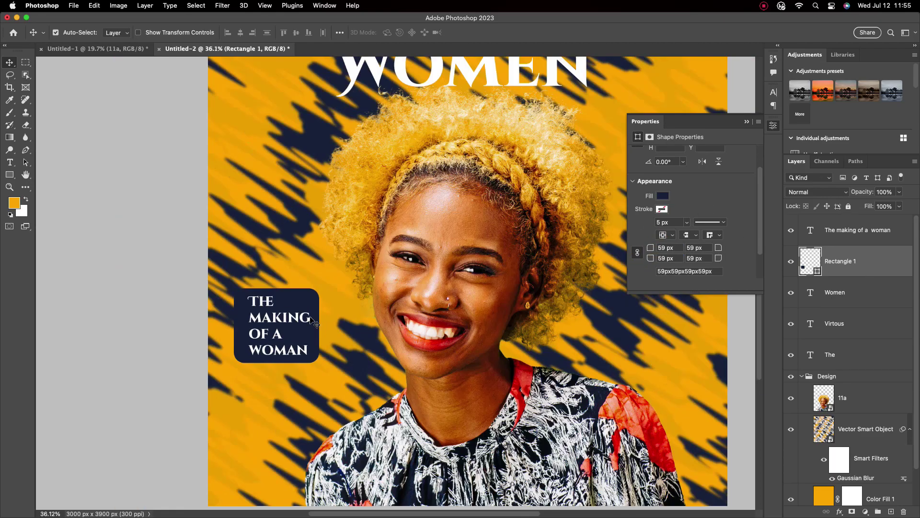
pyautogui.scroll(-3, 315, 324)
pyautogui.scroll(5, 287, 317)
# Step: Recolour the "The making of a woman" text with an orange sampled from the background pattern
pyautogui.click(284, 316)
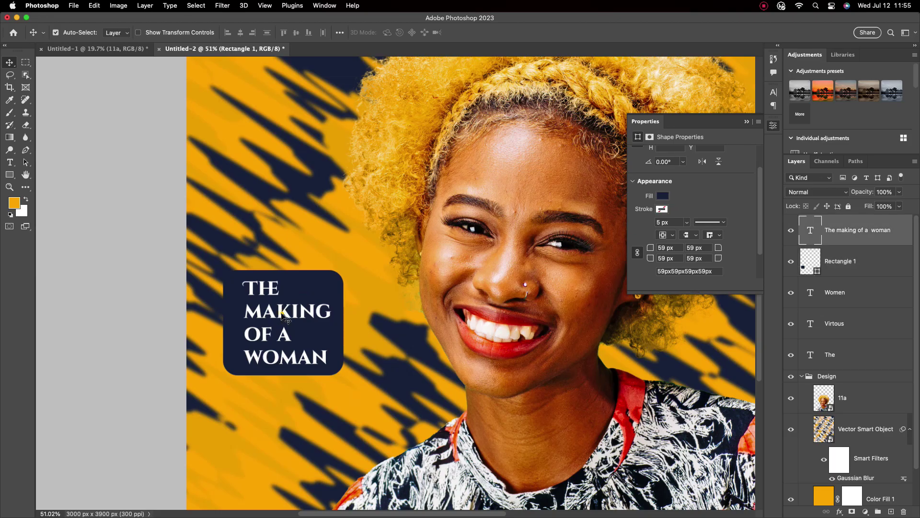
pyautogui.click(773, 122)
pyautogui.click(773, 92)
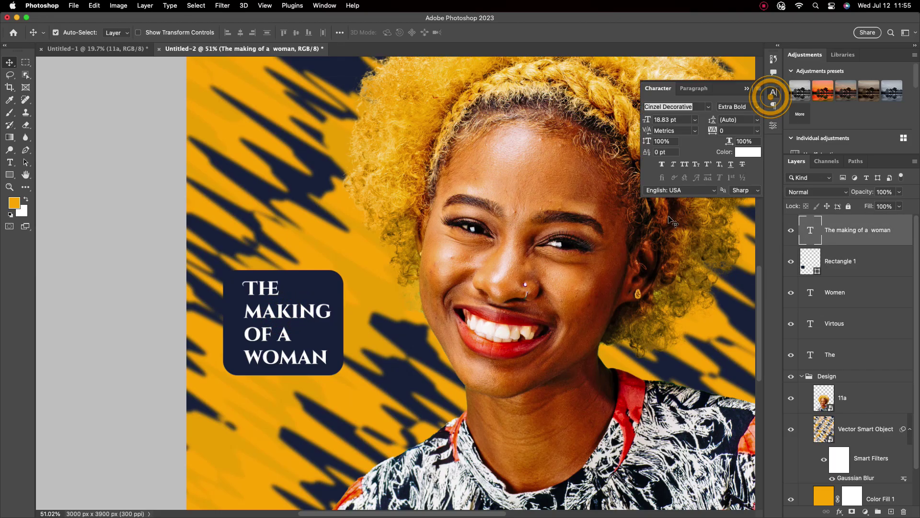
pyautogui.click(748, 152)
pyautogui.click(357, 276)
pyautogui.click(816, 297)
pyautogui.press('v')
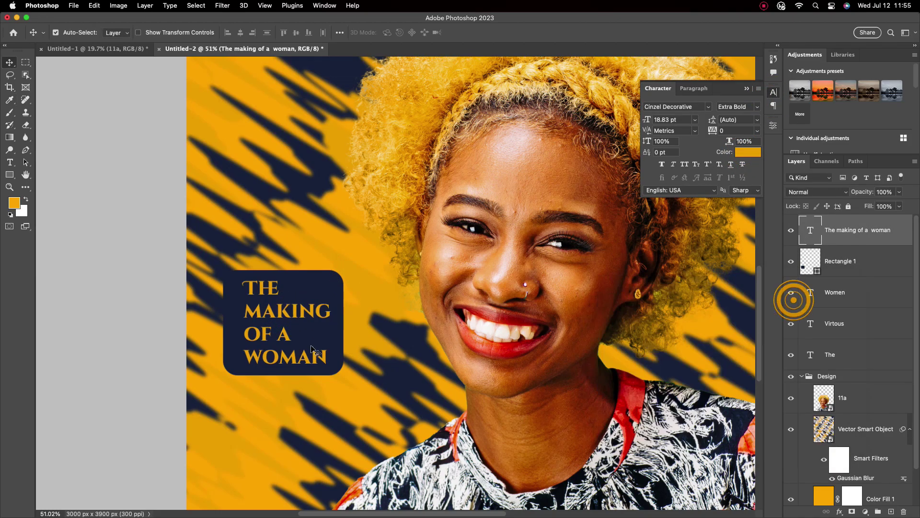
# Step: Set the leading of the "The making of a woman" text to 16 pt and recentre it in the navy box
pyautogui.scroll(-3, 317, 317)
pyautogui.scroll(4, 320, 317)
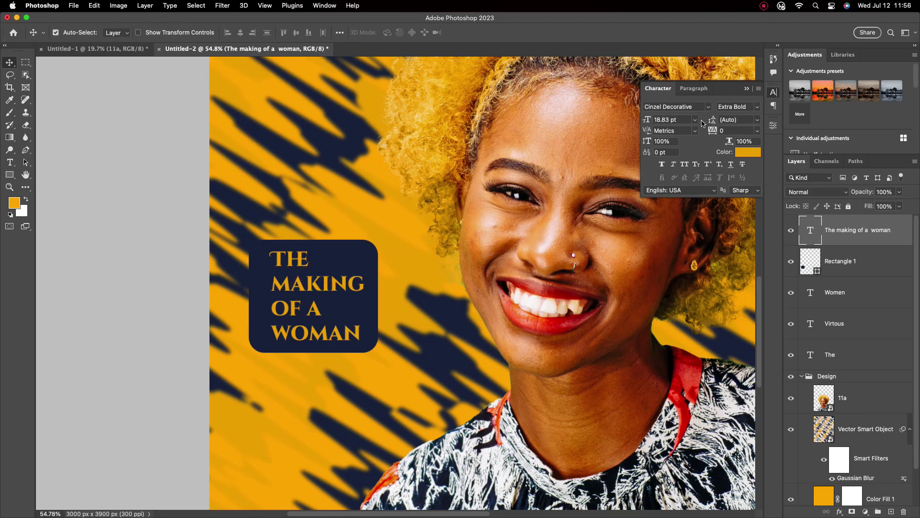
pyautogui.click(756, 123)
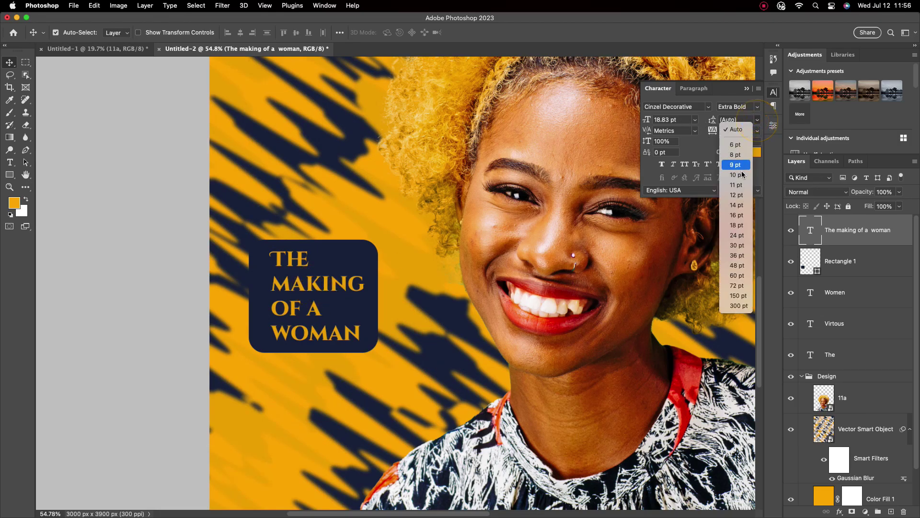
pyautogui.click(741, 216)
pyautogui.moveTo(320, 273); pyautogui.dragTo(317, 285)
pyautogui.scroll(-3, 330, 293)
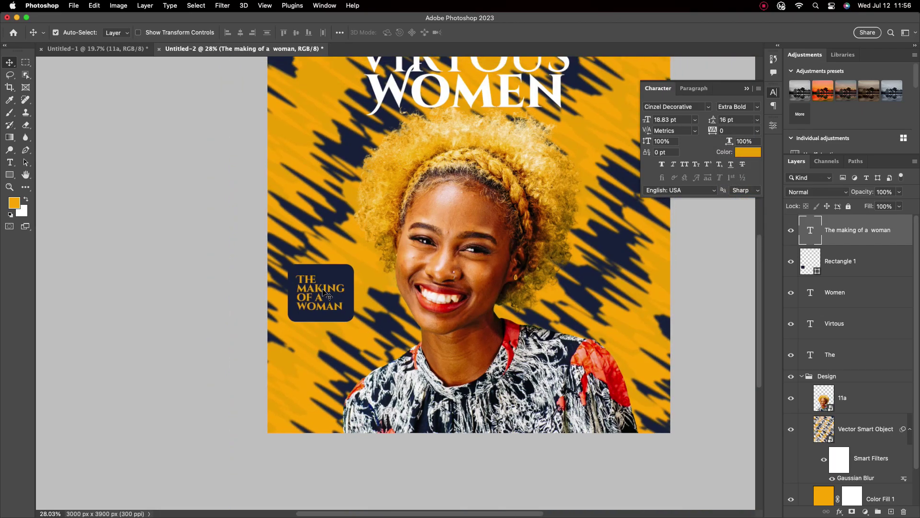
pyautogui.scroll(-2, 326, 293)
pyautogui.scroll(4, 328, 293)
pyautogui.scroll(-3, 331, 294)
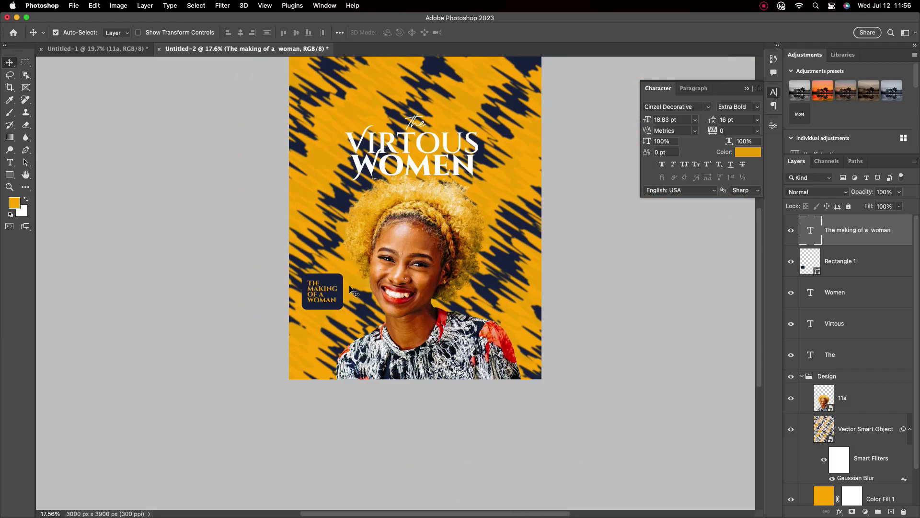
# Step: Duplicate the navy rounded rectangle and its text, placing both copies straight above the originals
pyautogui.scroll(3, 334, 280)
pyautogui.click(335, 279)
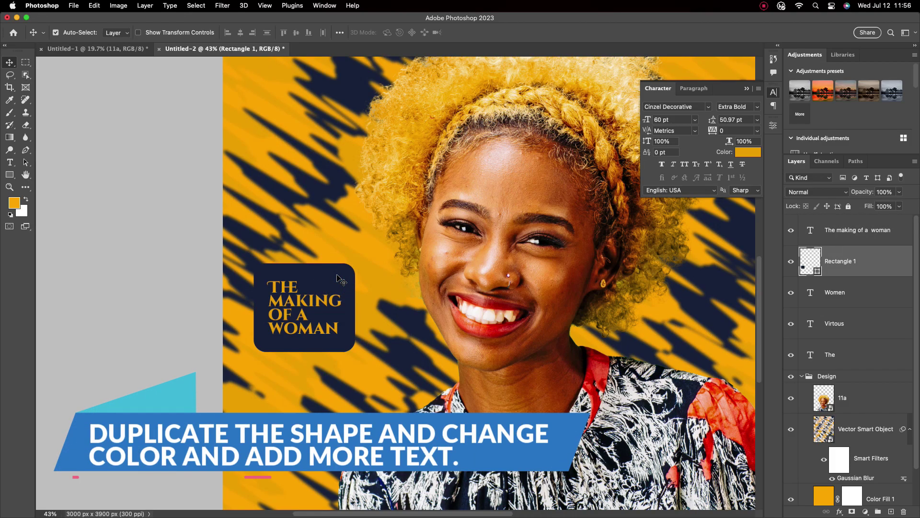
pyautogui.moveTo(337, 278); pyautogui.dragTo(330, 172)
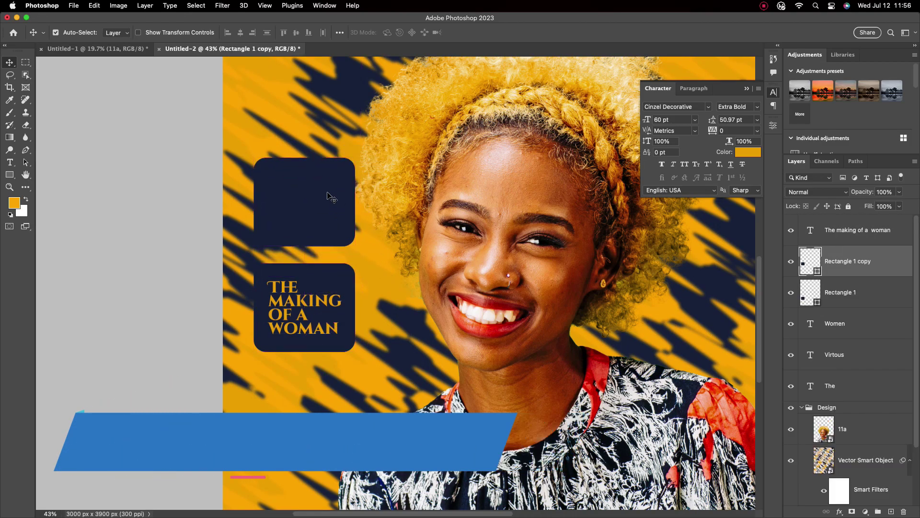
pyautogui.scroll(-2, 328, 197)
pyautogui.scroll(2, 306, 194)
pyautogui.moveTo(328, 324); pyautogui.dragTo(328, 200)
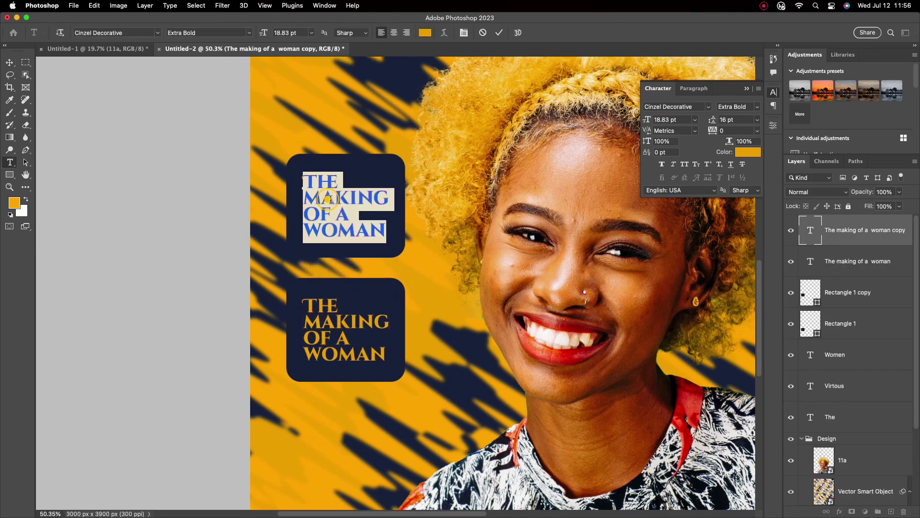
# Step: Replace the copied text in the upper box with four lines reading "experience / the joy / of the / motherhood"
pyautogui.doubleClick(357, 199)
pyautogui.write('EXPERIE')
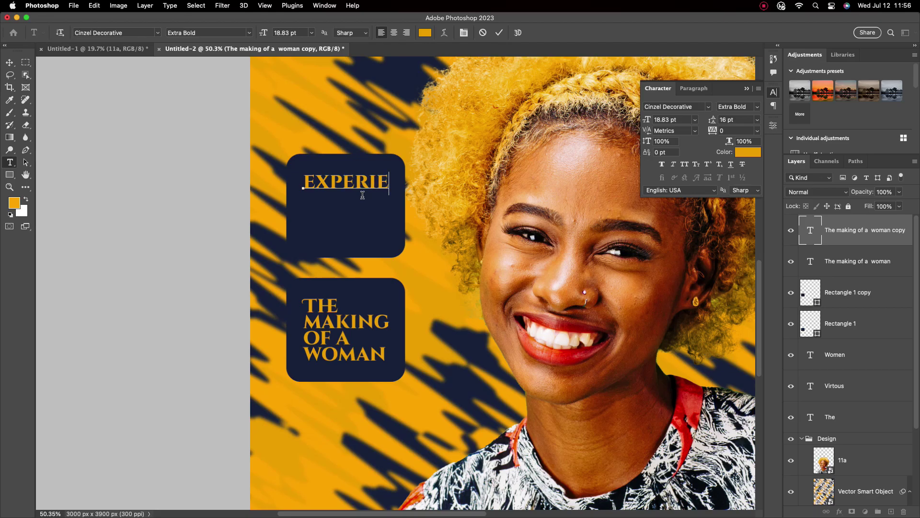
pyautogui.write('N THE J')
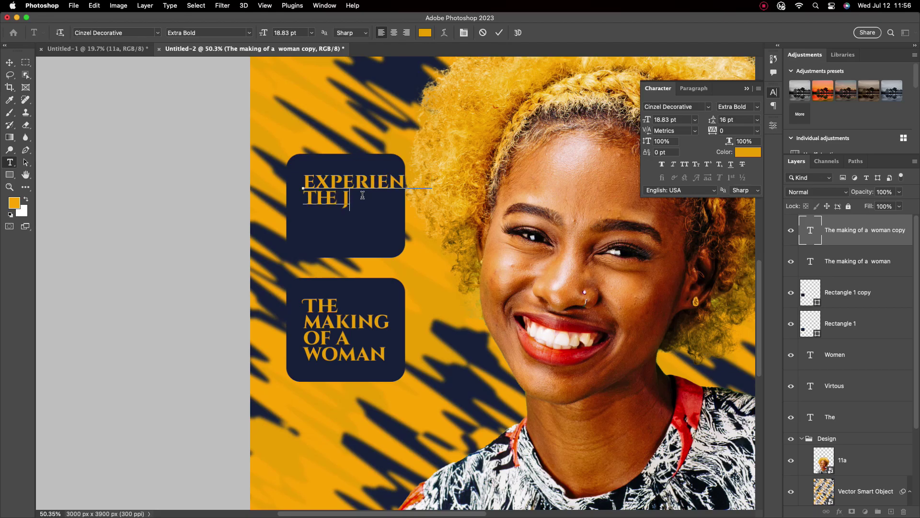
pyautogui.write('OY')
pyautogui.press('Return')
pyautogui.write('OF')
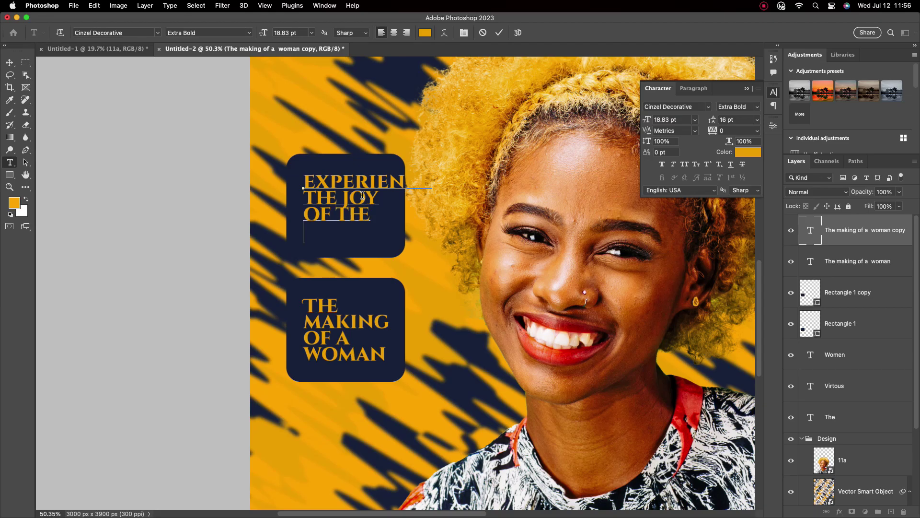
pyautogui.write('THERH')
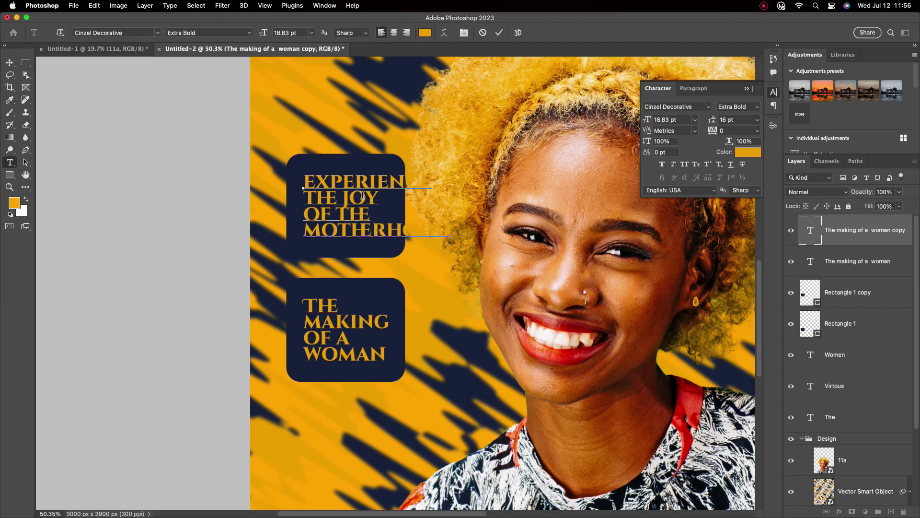
pyautogui.click(10, 63)
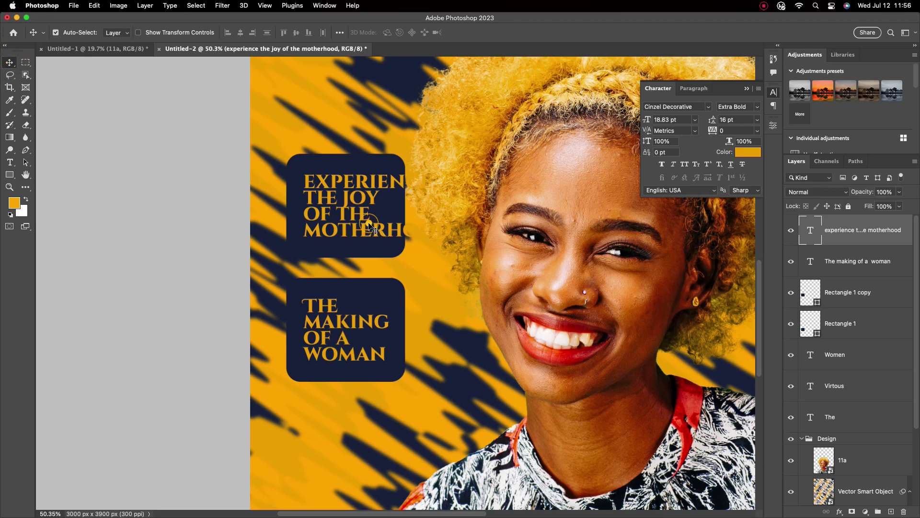
# Step: Scale the "experience the joy of the motherhood" text down to about 12.57 pt and centre it in the upper box
pyautogui.press('super+t')
pyautogui.moveTo(451, 242); pyautogui.dragTo(402, 234)
pyautogui.moveTo(337, 218); pyautogui.dragTo(335, 216)
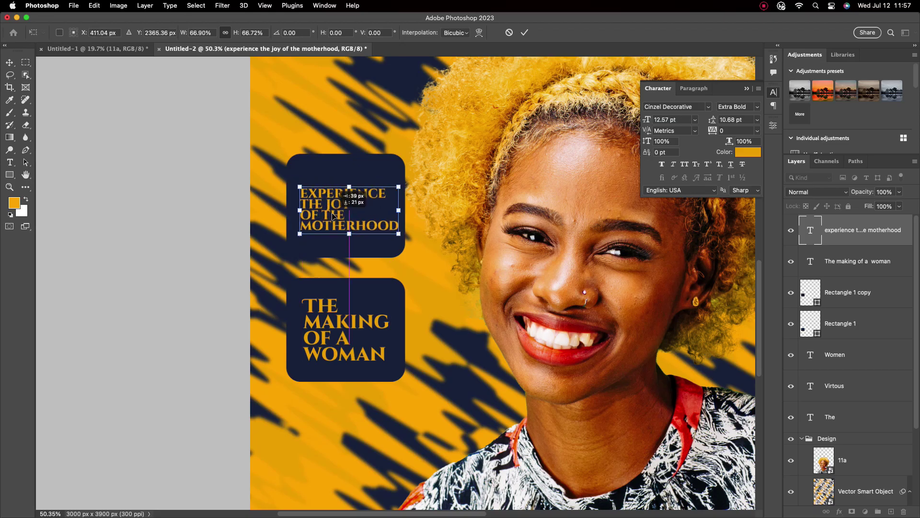
pyautogui.click(524, 32)
# Step: Split "experience" into "experi / ence" and "motherhood" into "mother / hood" across separate lines in the upper box's text
pyautogui.scroll(5, 357, 201)
pyautogui.scroll(2, 357, 196)
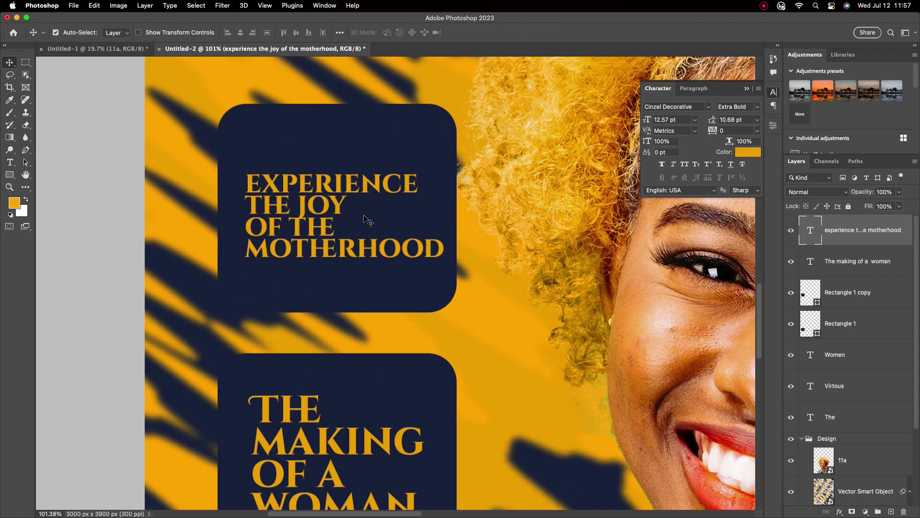
pyautogui.doubleClick(365, 188)
pyautogui.doubleClick(367, 192)
pyautogui.press('BackSpace')
pyautogui.press('Delete')
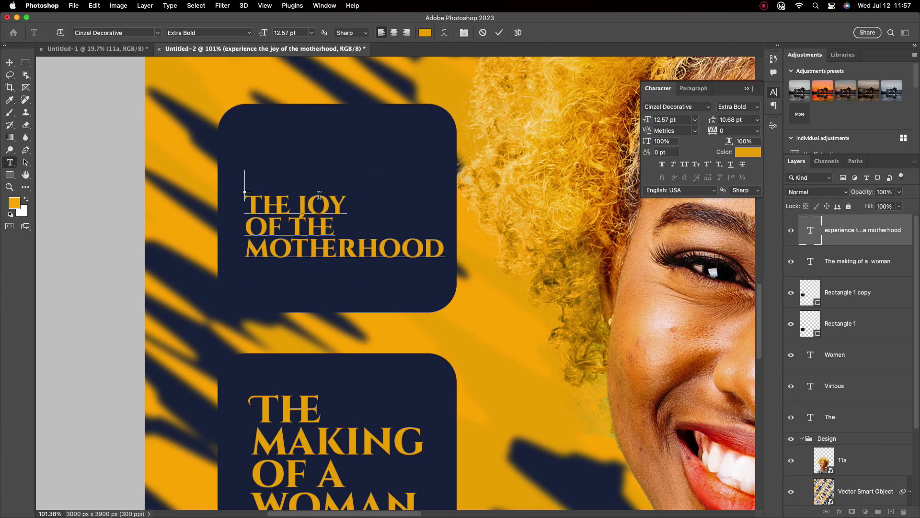
pyautogui.write('EXPERIENCE')
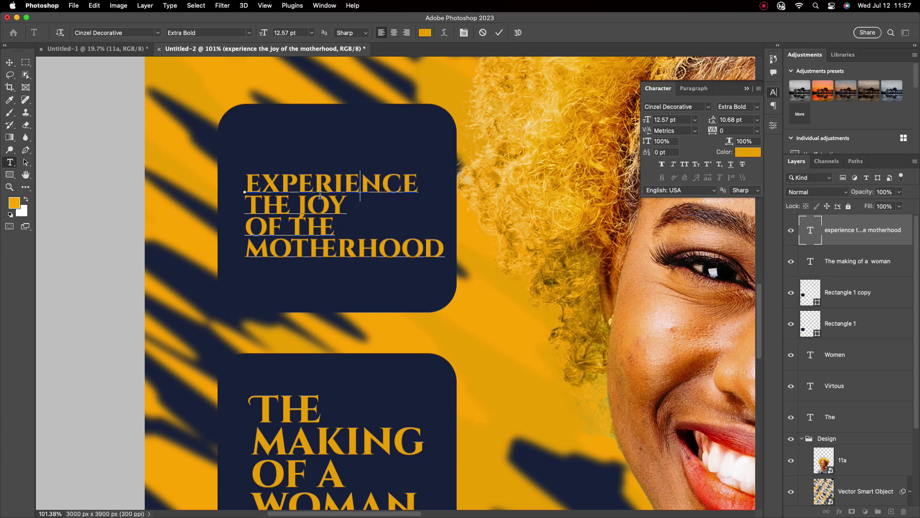
pyautogui.press('Left')
pyautogui.press('Return')
pyautogui.click(355, 266)
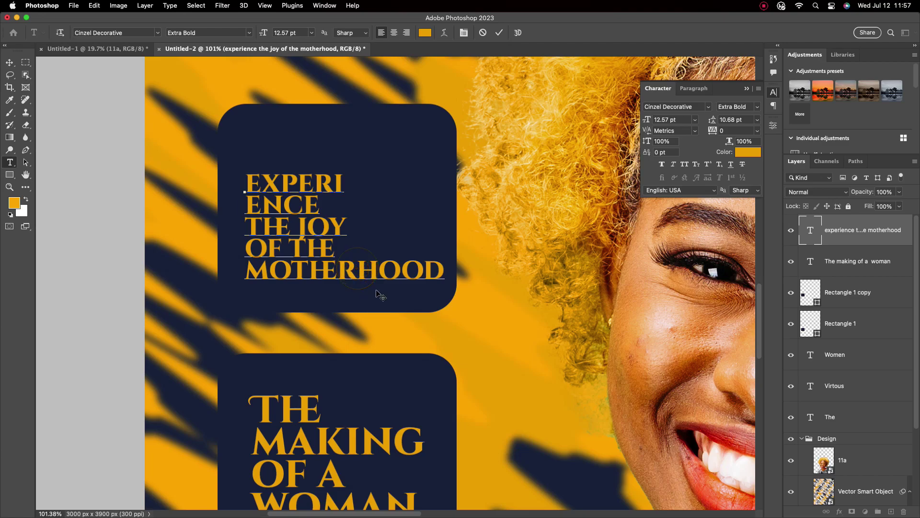
pyautogui.press('Return')
pyautogui.click(7, 64)
# Step: Enlarge the six-line text to about 17.59 pt and centre it in the upper box
pyautogui.moveTo(290, 255); pyautogui.dragTo(302, 216)
pyautogui.hotkey('ctrl', 't')
pyautogui.moveTo(370, 202)
pyautogui.mouseDown()
pyautogui.moveTo(393, 194)
pyautogui.moveTo(416, 201)
pyautogui.moveTo(365, 209)
pyautogui.moveTo(365, 198)
pyautogui.mouseUp()
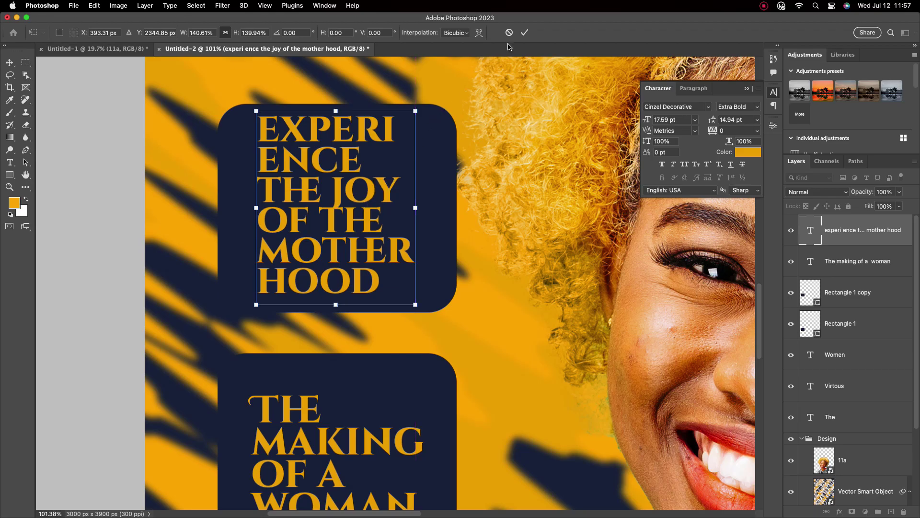
pyautogui.click(524, 32)
# Step: Change the upper rounded rectangle's fill to an orange sampled from the background pattern
pyautogui.scroll(-5, 428, 197)
pyautogui.scroll(-2, 428, 197)
pyautogui.scroll(4, 417, 214)
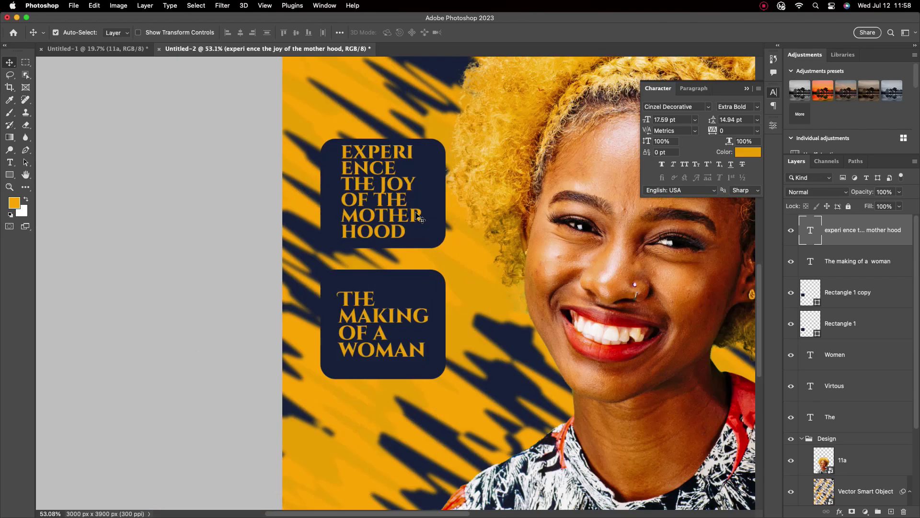
pyautogui.scroll(3, 435, 217)
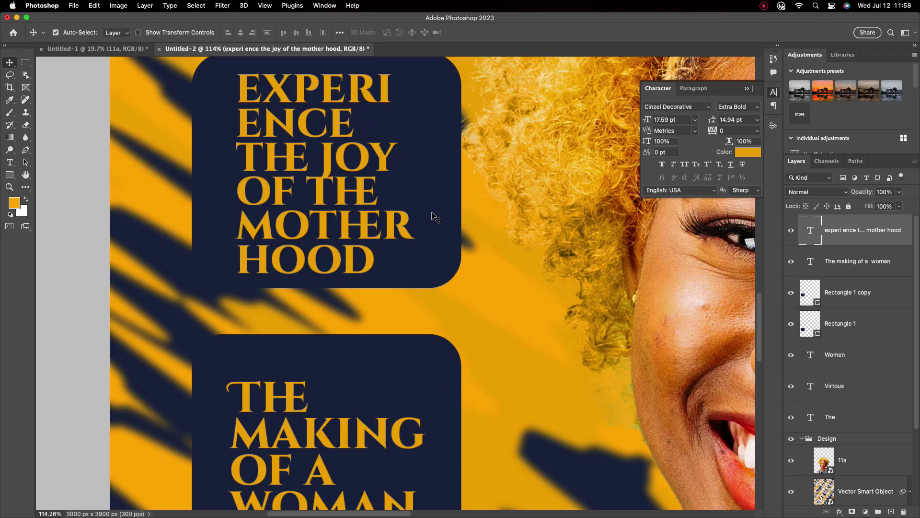
pyautogui.click(432, 196)
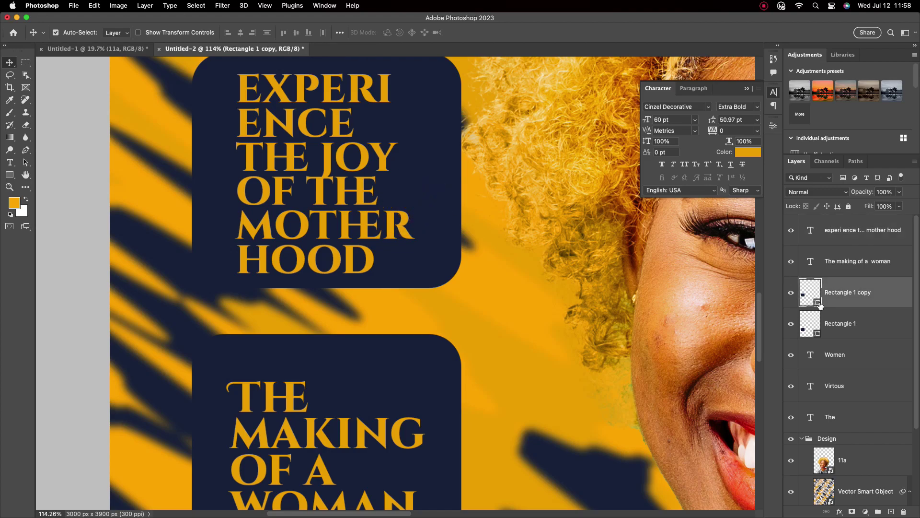
pyautogui.doubleClick(817, 301)
pyautogui.click(504, 309)
pyautogui.click(815, 297)
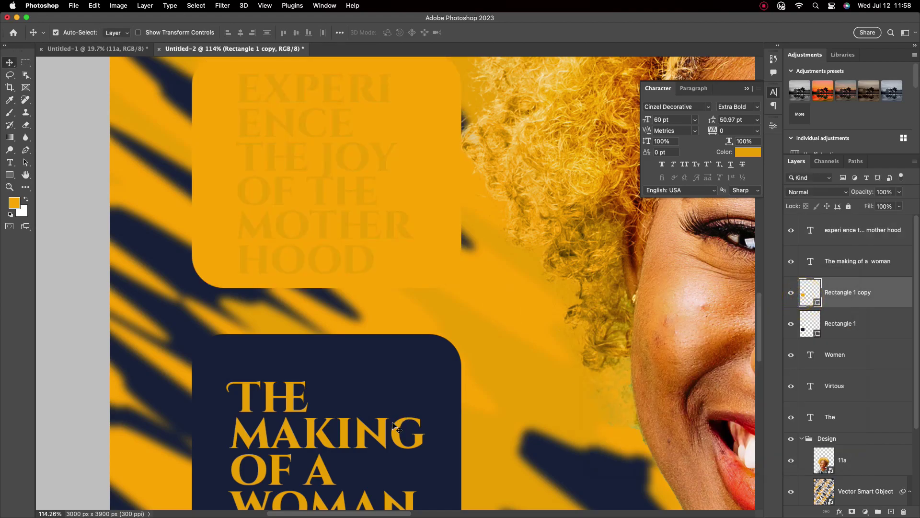
# Step: Recolour the six-line text in the upper box with navy sampled from the lower box
pyautogui.click(391, 236)
pyautogui.click(747, 152)
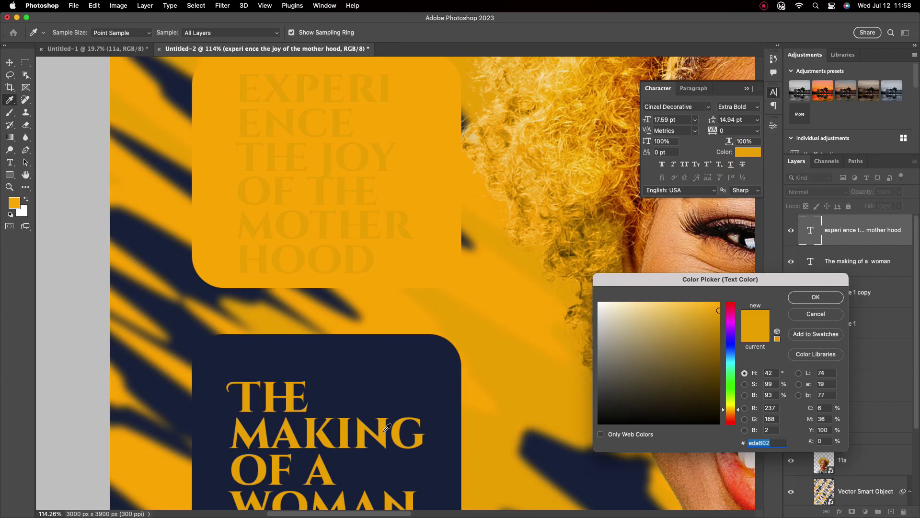
pyautogui.click(400, 364)
pyautogui.press('Return')
pyautogui.scroll(-5, 493, 318)
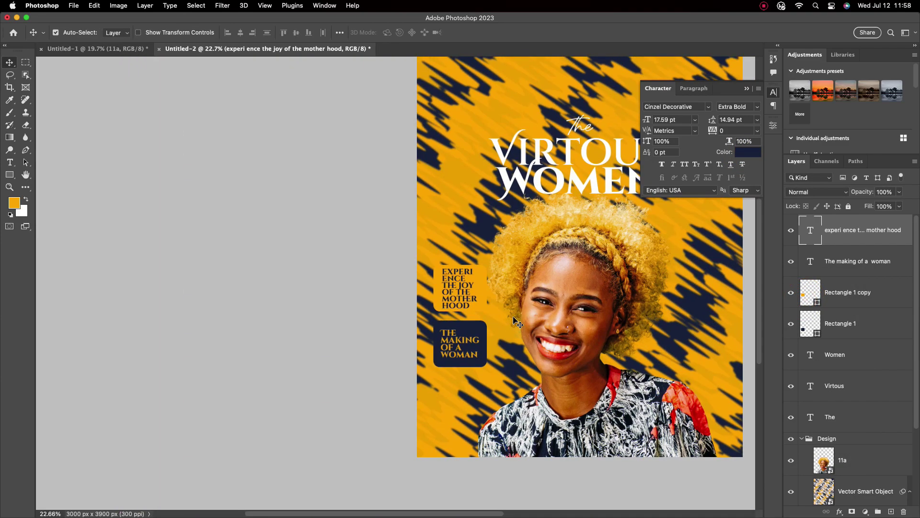
# Step: Collapse the Design layer group and lock it
pyautogui.moveTo(595, 299); pyautogui.dragTo(453, 281)
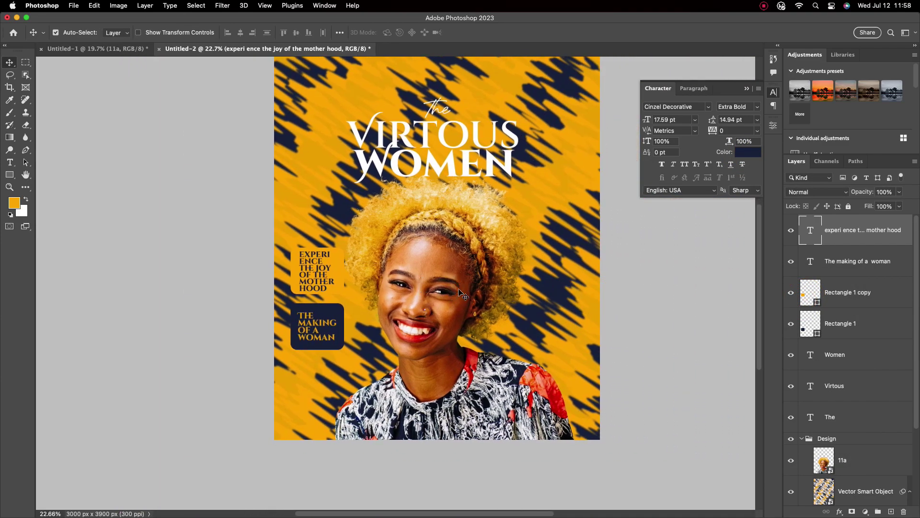
pyautogui.moveTo(452, 230); pyautogui.dragTo(429, 296)
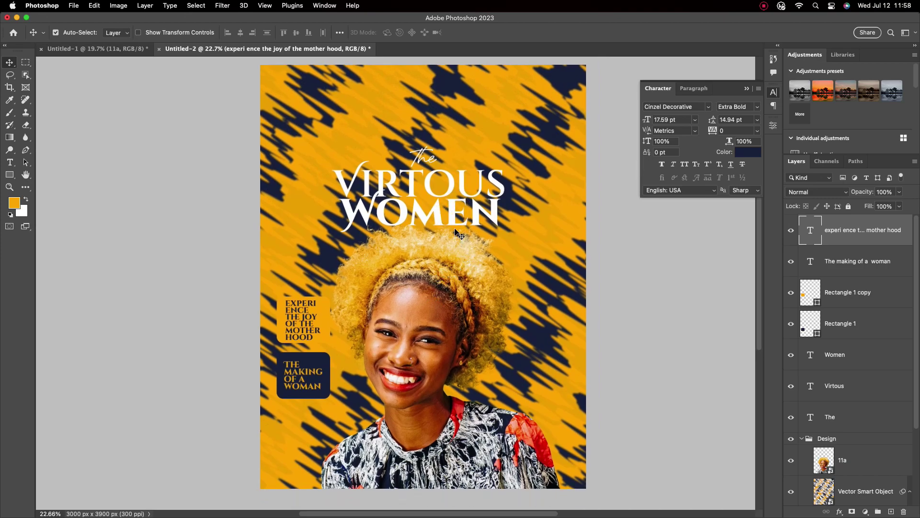
pyautogui.moveTo(421, 142)
pyautogui.mouseDown()
pyautogui.moveTo(426, 174)
pyautogui.moveTo(425, 159)
pyautogui.mouseUp()
pyautogui.click(803, 399)
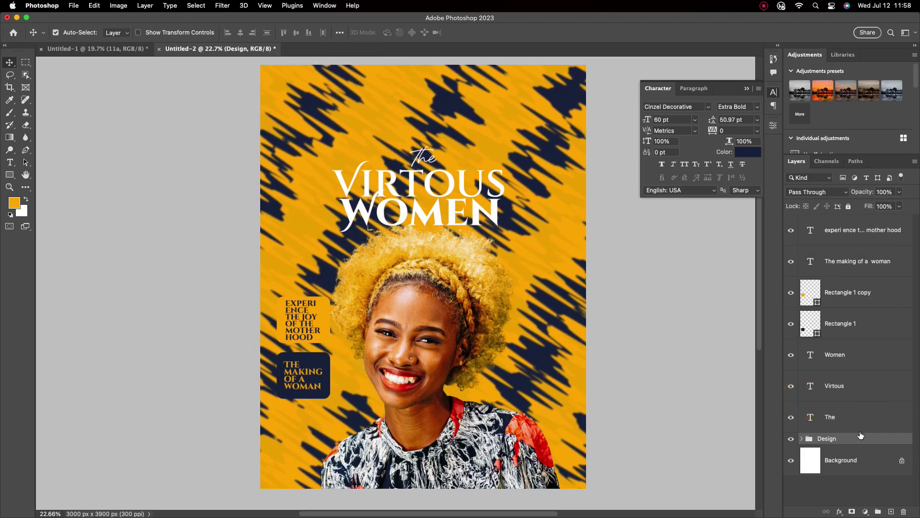
pyautogui.click(848, 207)
# Step: Select the "The", "Virtous" and "Women" title layers together and move them up towards the poster's top edge
pyautogui.moveTo(518, 120); pyautogui.dragTo(336, 226)
pyautogui.moveTo(458, 196); pyautogui.dragTo(464, 144)
pyautogui.scroll(-2, 465, 143)
pyautogui.scroll(3, 472, 285)
pyautogui.scroll(-2, 472, 285)
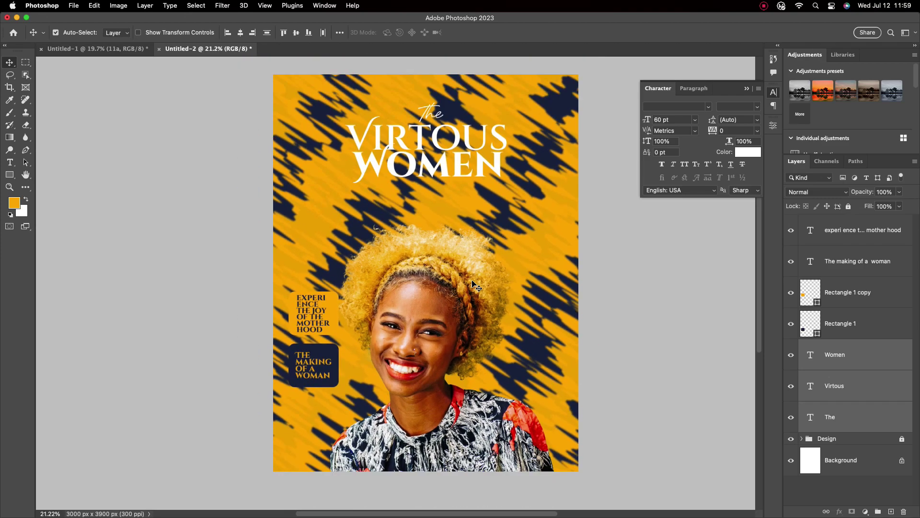
# Step: Add a Drop Shadow layer style to the orange rounded rectangle behind the six-line text
pyautogui.click(838, 297)
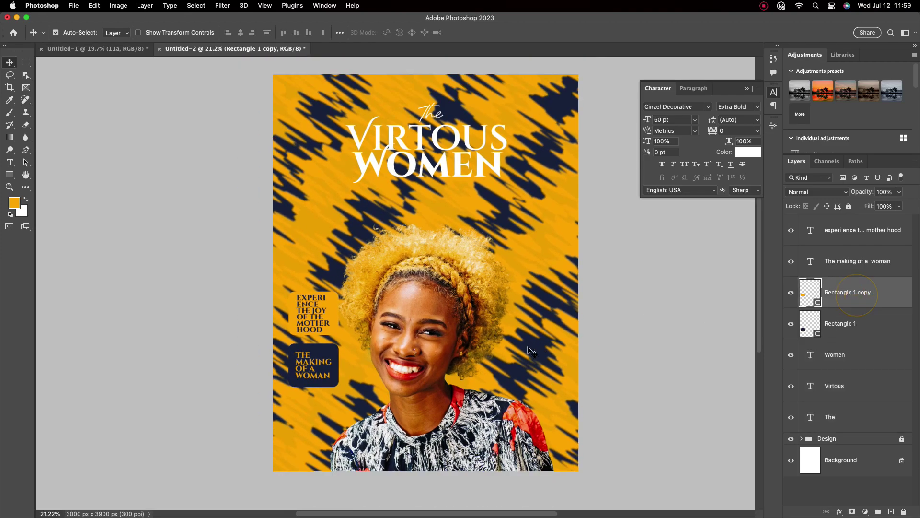
pyautogui.scroll(3, 362, 332)
pyautogui.doubleClick(895, 303)
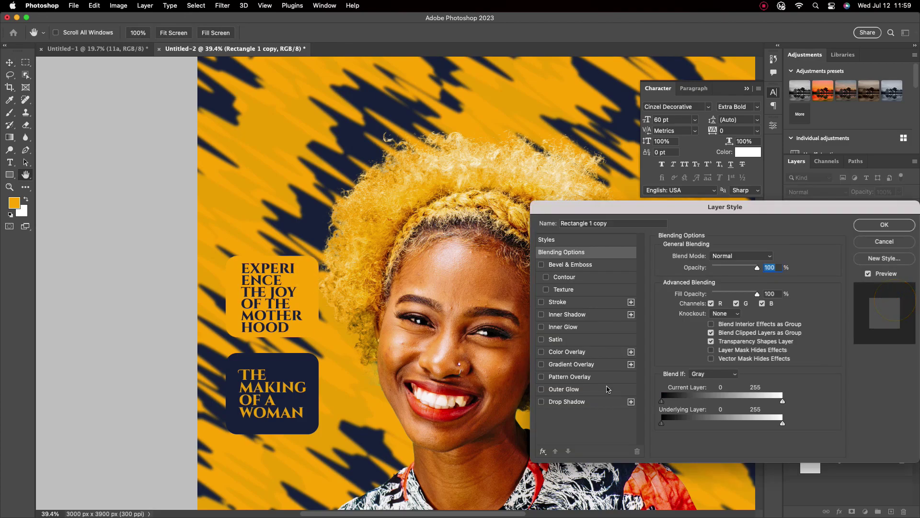
pyautogui.click(573, 401)
pyautogui.moveTo(715, 325); pyautogui.dragTo(719, 325)
pyautogui.click(884, 225)
# Step: Add a Drop Shadow layer style to the navy rounded rectangle behind "The making of a woman"
pyautogui.click(868, 341)
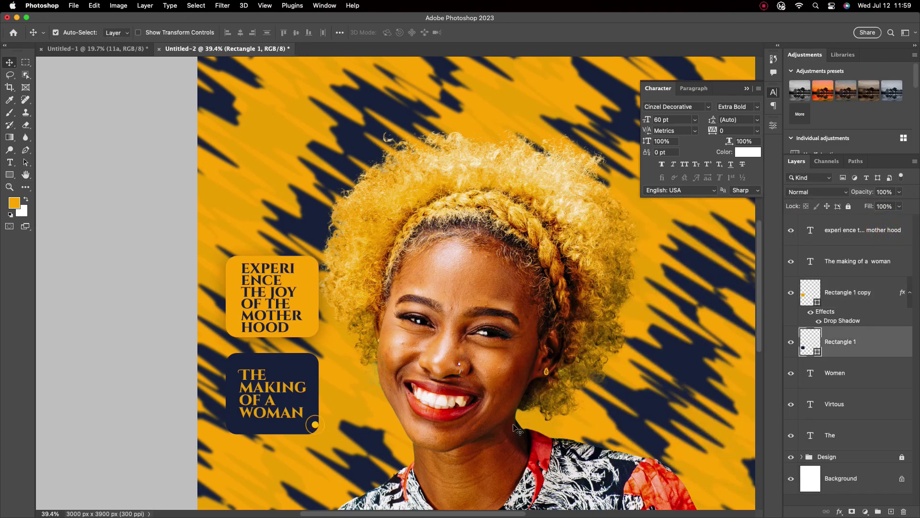
pyautogui.doubleClick(869, 348)
pyautogui.click(570, 401)
pyautogui.click(884, 225)
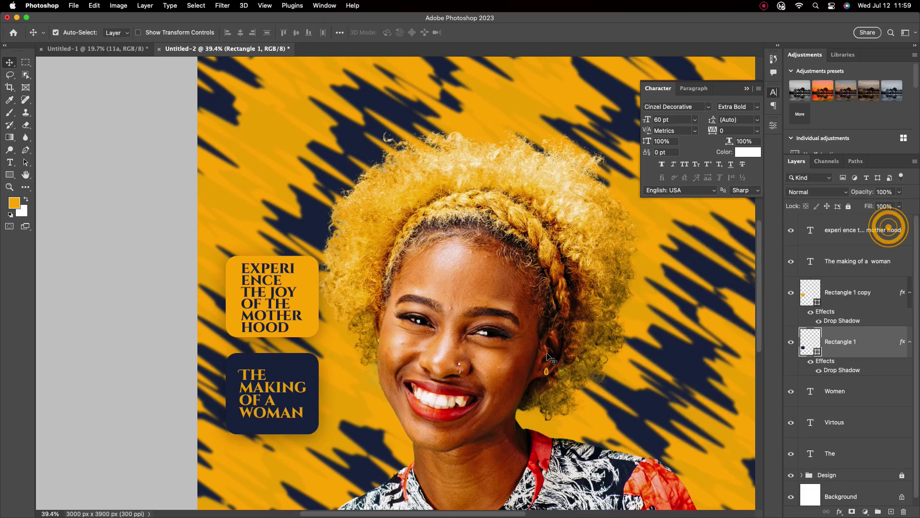
# Step: Select the three title text layers and shift them down slightly on the poster
pyautogui.scroll(-3, 565, 343)
pyautogui.hscroll(3, 551, 341)
pyautogui.scroll(1, 551, 340)
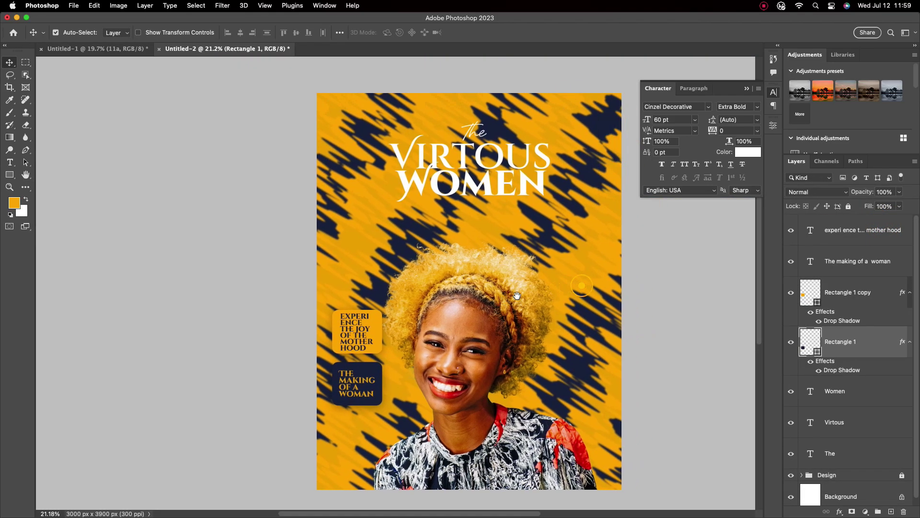
pyautogui.moveTo(428, 132); pyautogui.dragTo(532, 210)
pyautogui.moveTo(456, 165); pyautogui.dragTo(455, 170)
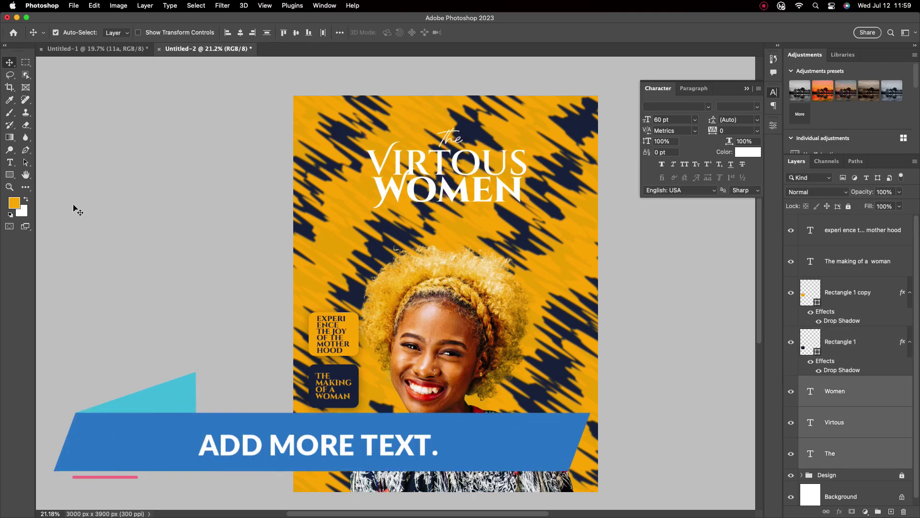
# Step: Add the text "THE BEST YOU CAN BE" between the title and the portrait's hair
pyautogui.click(10, 162)
pyautogui.click(346, 258)
pyautogui.press('BackSpace')
pyautogui.write('THE BEST YOU CAN BE')
pyautogui.click(9, 63)
pyautogui.moveTo(451, 253); pyautogui.dragTo(442, 232)
# Step: Scale "THE BEST YOU CAN BE" down to about 34.66 pt and place it directly beneath "WOMEN"
pyautogui.press('super+t')
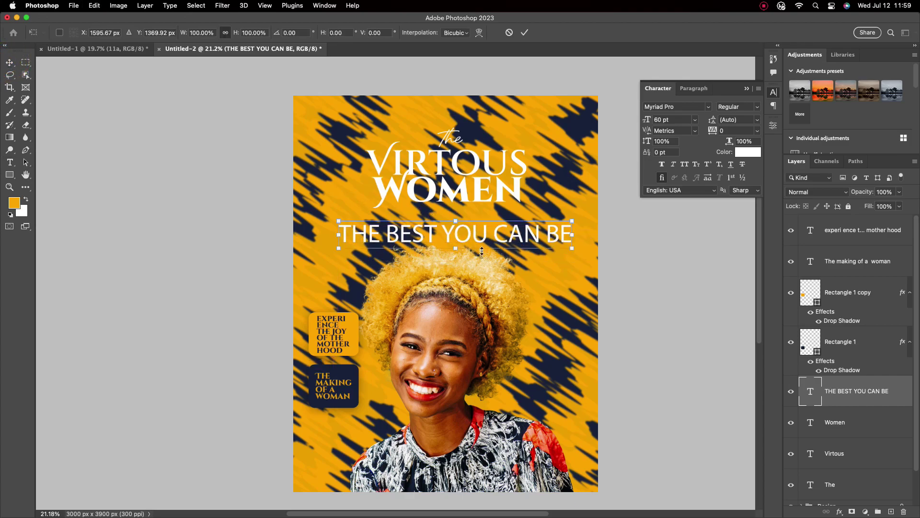
pyautogui.moveTo(571, 235); pyautogui.dragTo(505, 215)
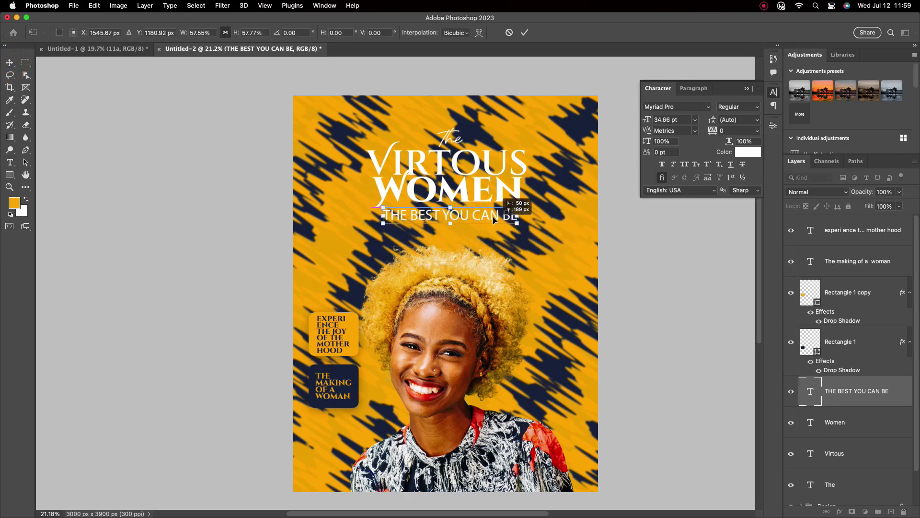
pyautogui.click(525, 32)
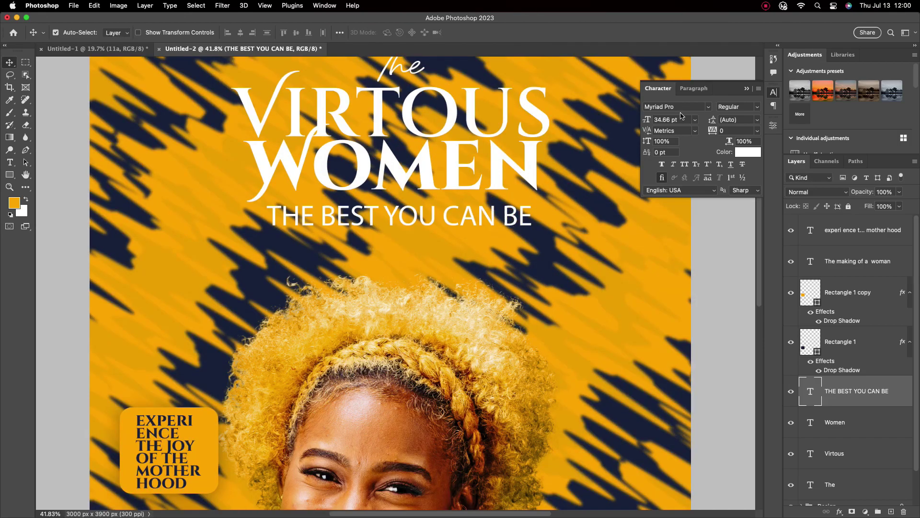
# Step: Set "THE BEST YOU CAN BE" in Poppins Bold and resize it to about 30.11 pt beneath the title
pyautogui.click(678, 106)
pyautogui.write('POP')
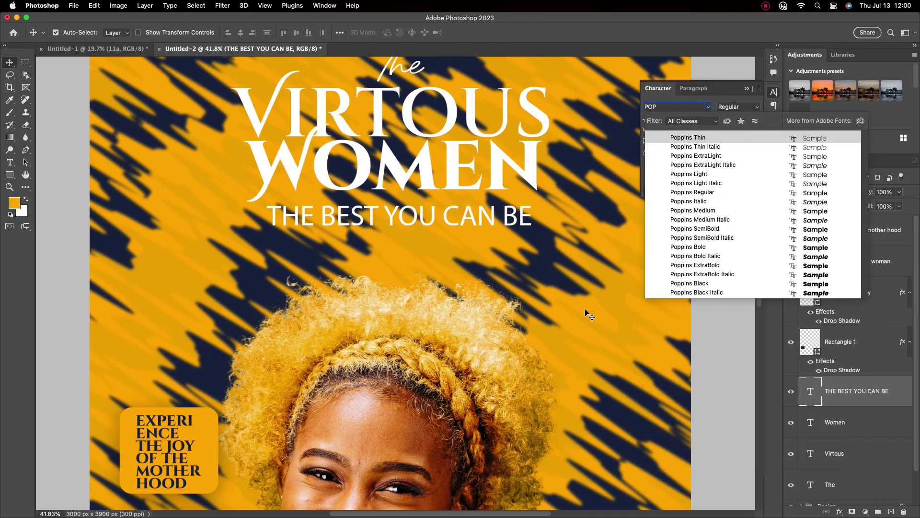
pyautogui.click(691, 247)
pyautogui.moveTo(559, 216); pyautogui.dragTo(537, 220)
pyautogui.hotkey('ctrl', 't')
pyautogui.click(524, 32)
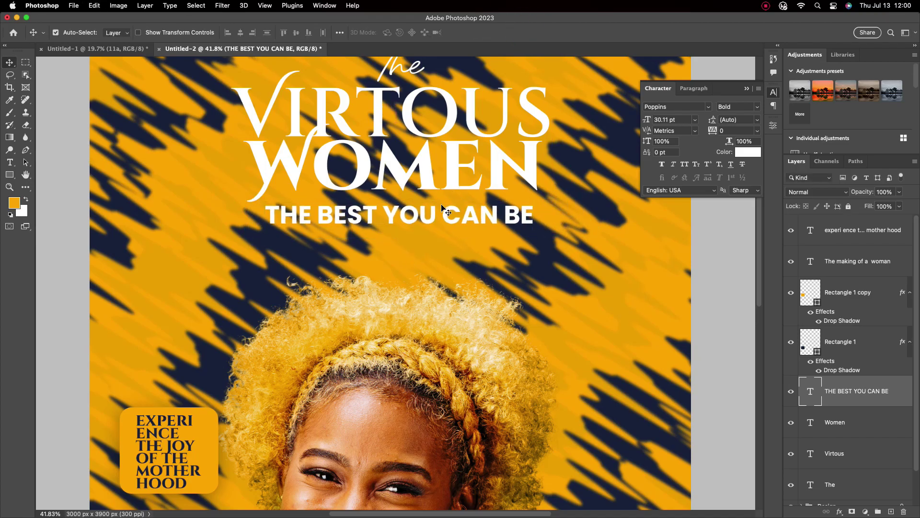
pyautogui.hotkey('ctrl', '0')
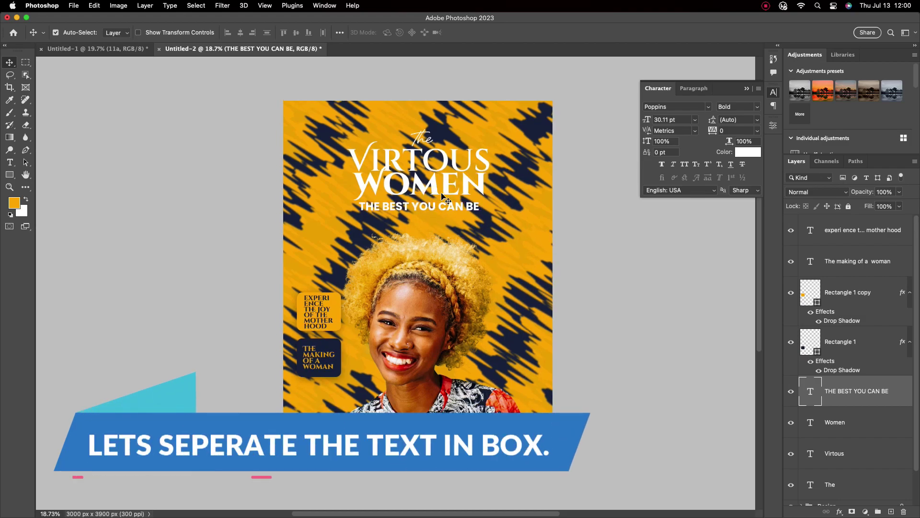
pyautogui.scroll(1, 441, 196)
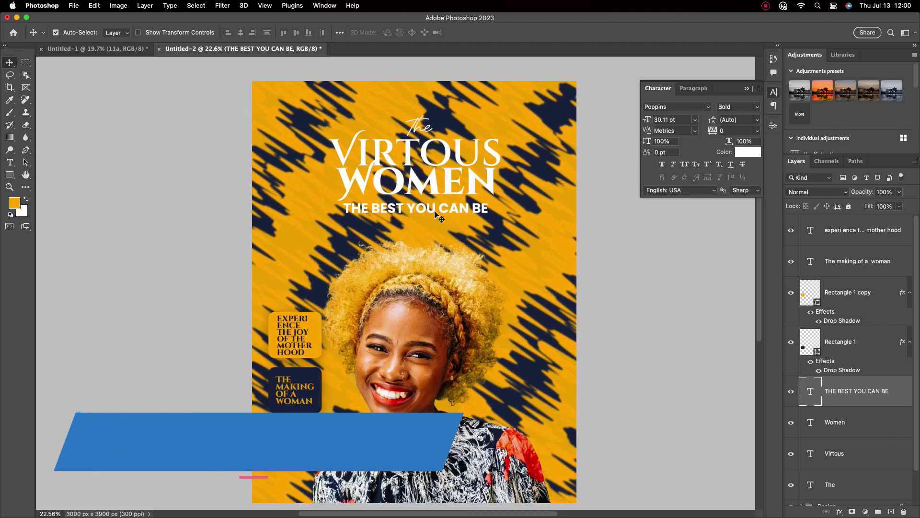
# Step: Move the orange box with its six-line text to the right of the portrait, beside the hair
pyautogui.moveTo(286, 326); pyautogui.dragTo(526, 301)
pyautogui.scroll(1, 463, 270)
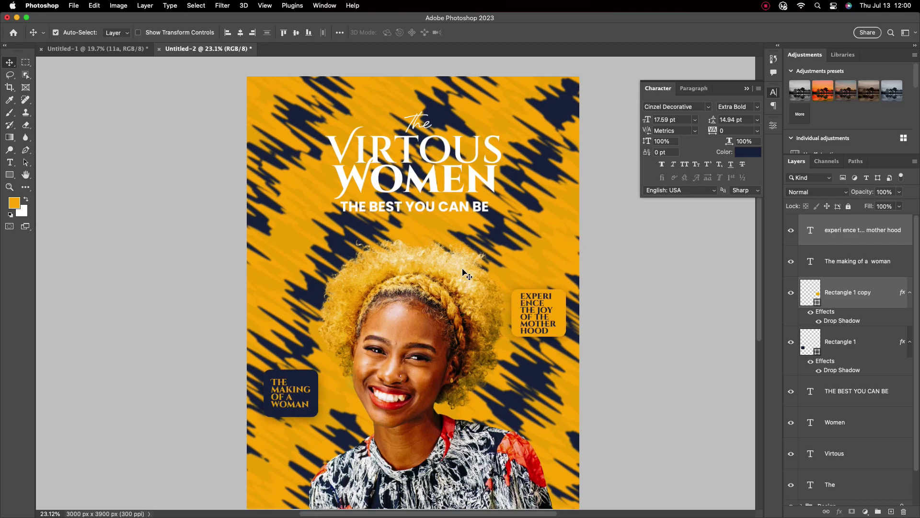
pyautogui.moveTo(546, 318); pyautogui.dragTo(538, 317)
# Step: Move the navy box with its text slightly inward towards the portrait and close the character settings
pyautogui.moveTo(288, 380)
pyautogui.mouseDown()
pyautogui.moveTo(281, 382)
pyautogui.moveTo(310, 384)
pyautogui.moveTo(301, 383)
pyautogui.mouseUp()
pyautogui.scroll(-2, 480, 323)
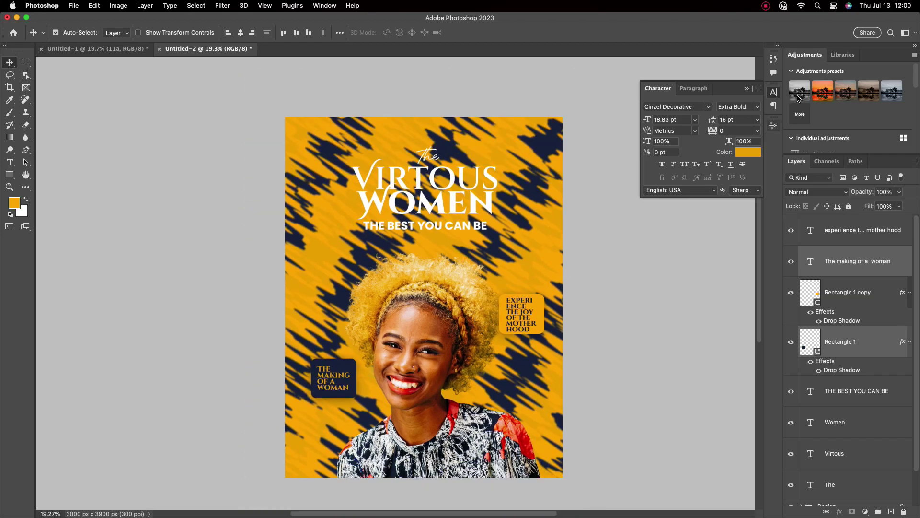
pyautogui.click(747, 89)
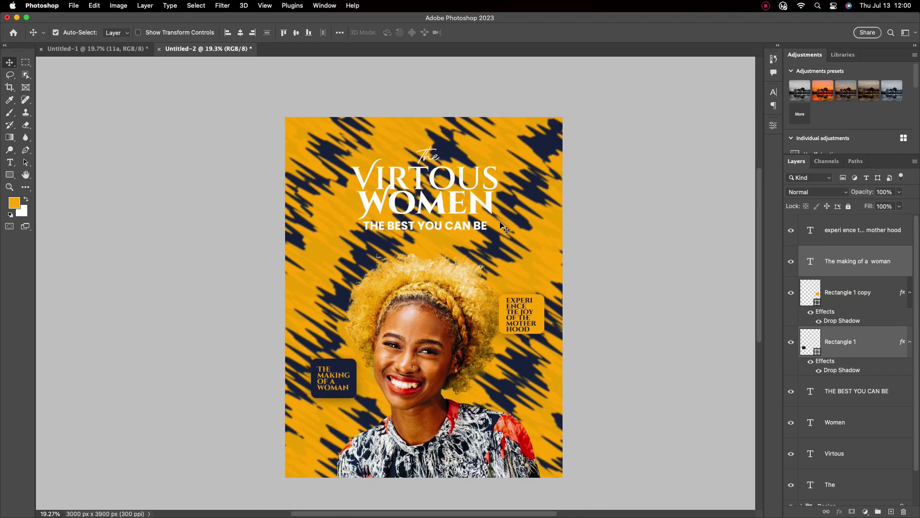
pyautogui.moveTo(450, 306); pyautogui.dragTo(432, 293)
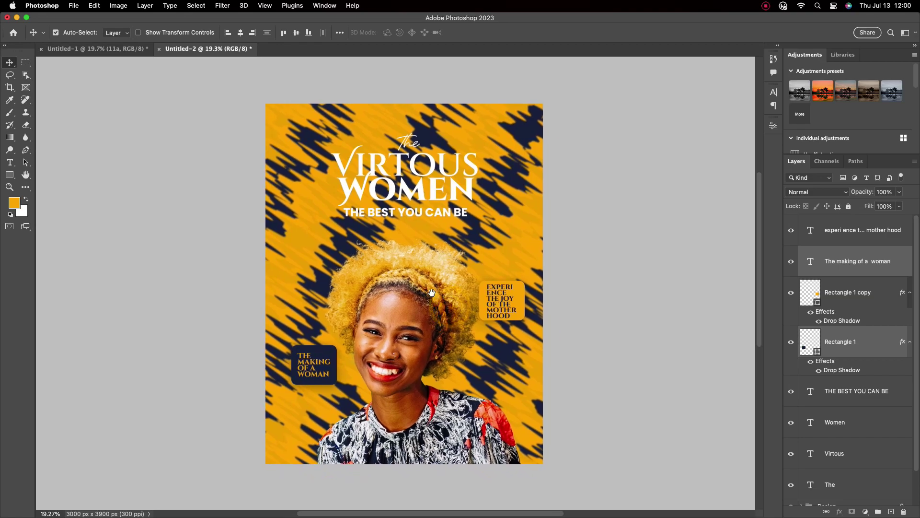
pyautogui.scroll(1, 425, 336)
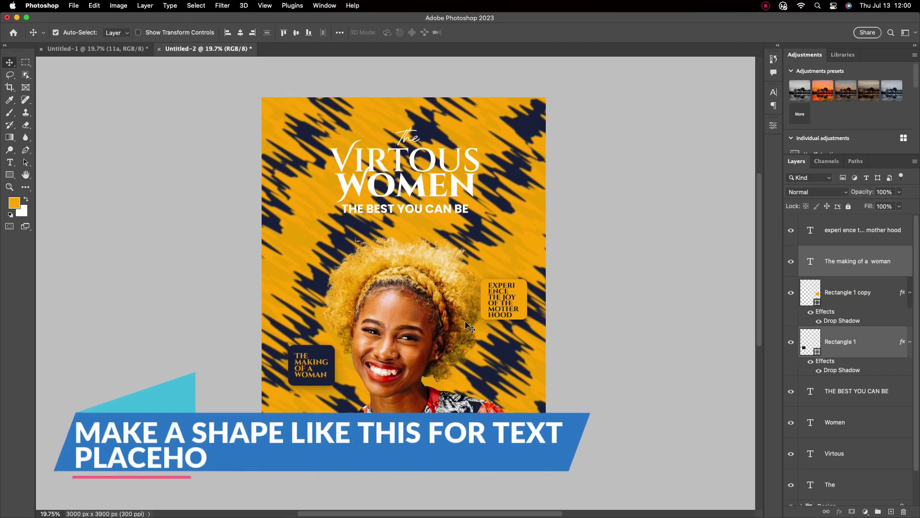
# Step: Draw a navy rectangle about 1295 × 253 px at the poster's lower-right corner, extending past the right edge
pyautogui.click(10, 174)
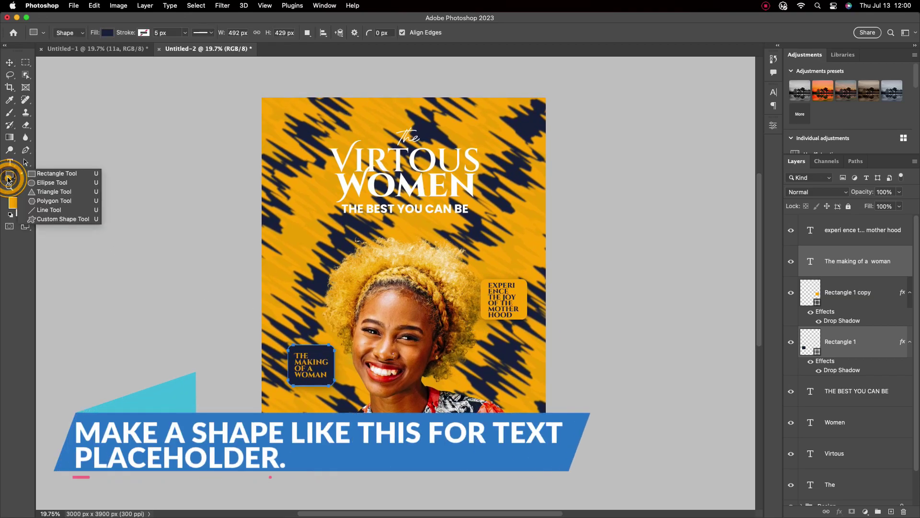
pyautogui.click(38, 177)
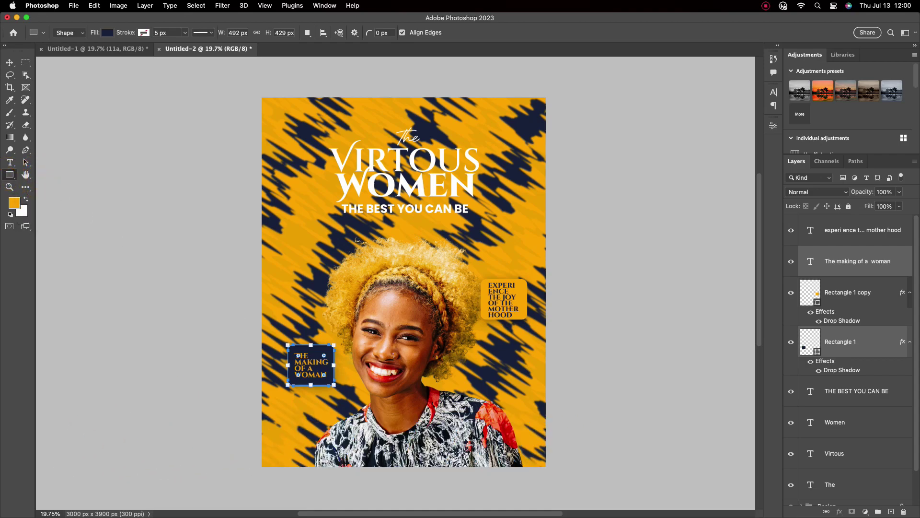
pyautogui.moveTo(460, 438); pyautogui.dragTo(582, 462)
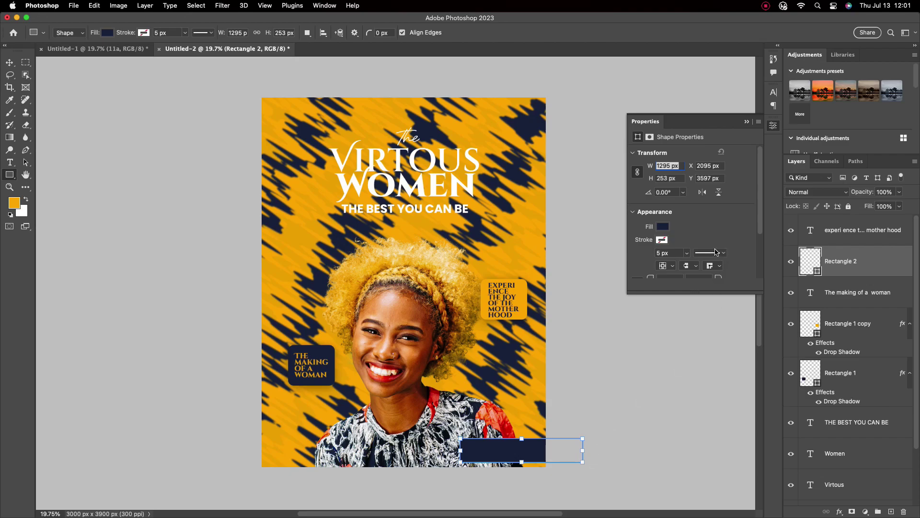
# Step: Round all corners of the new navy rectangle to 126.5 px so it becomes a pill shape
pyautogui.scroll(-2, 725, 259)
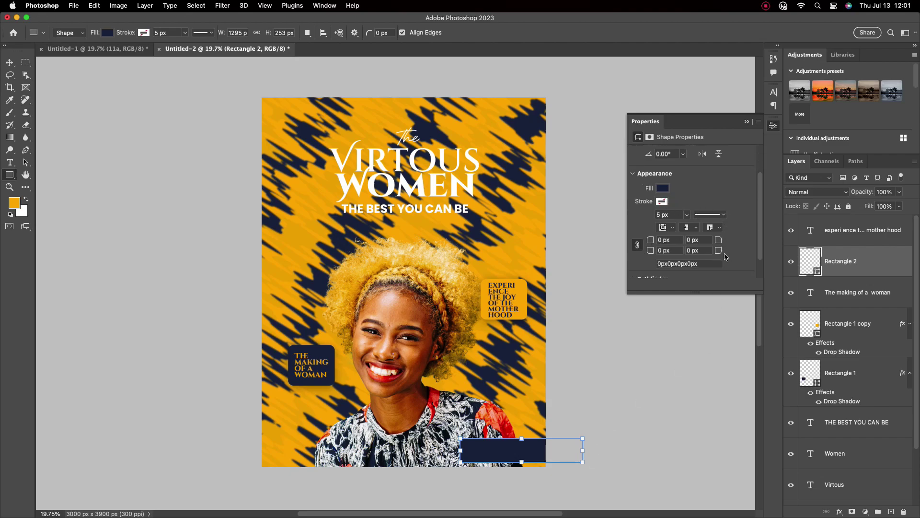
pyautogui.moveTo(719, 243); pyautogui.dragTo(773, 253)
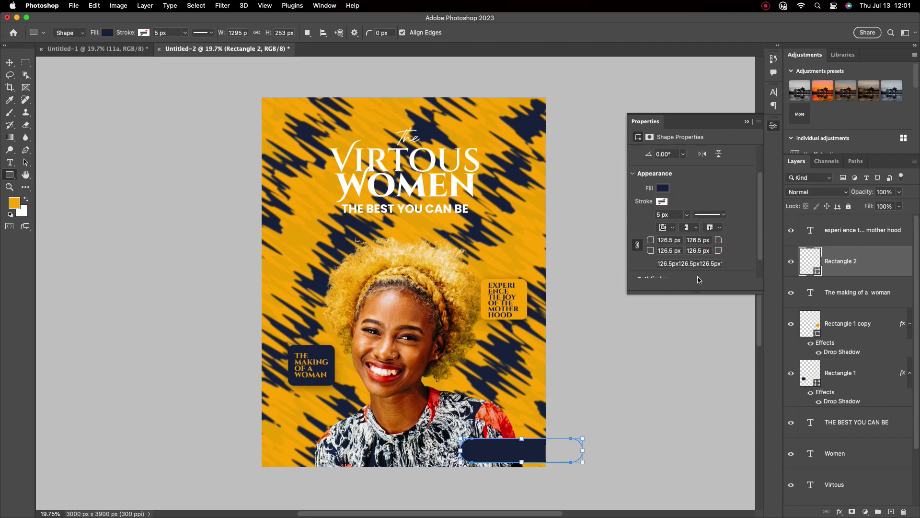
pyautogui.press('v')
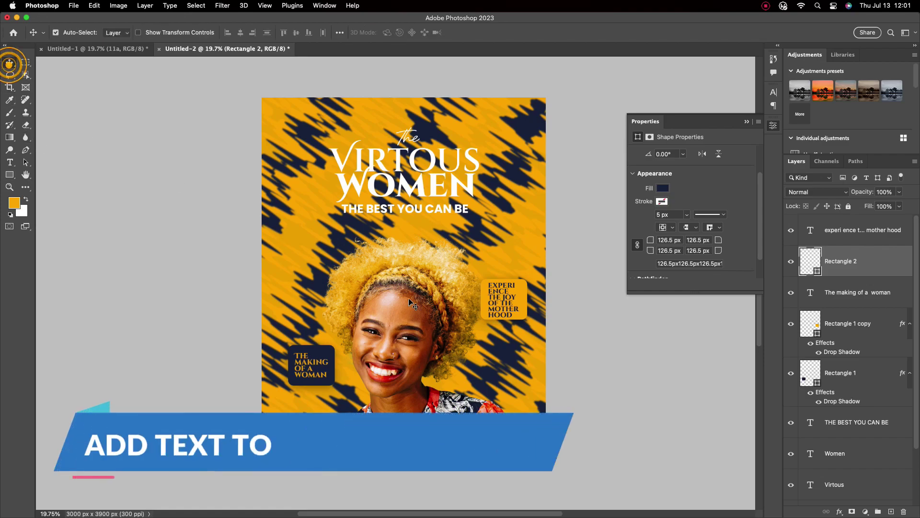
# Step: Add the text "JOIN US NOW" in 60 pt Cinzel Decorative Extra Bold above the navy pill
pyautogui.scroll(-3, 496, 342)
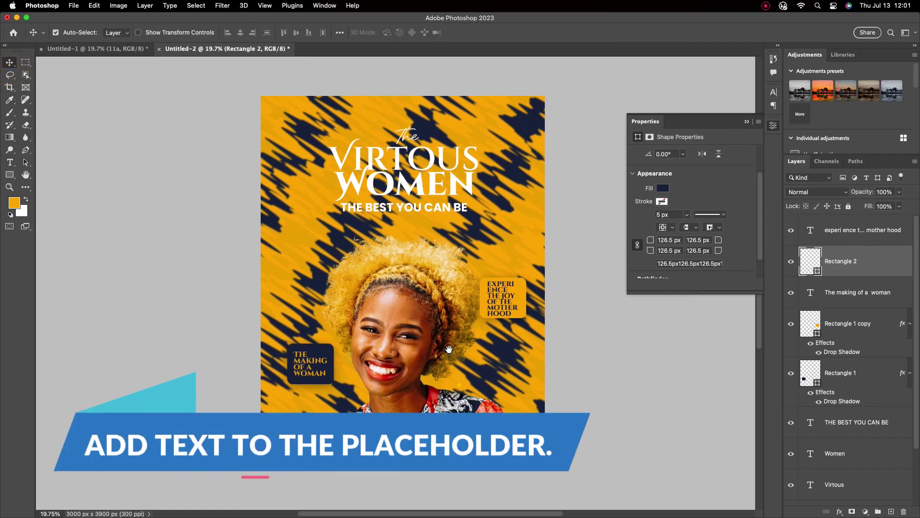
pyautogui.scroll(5, 489, 407)
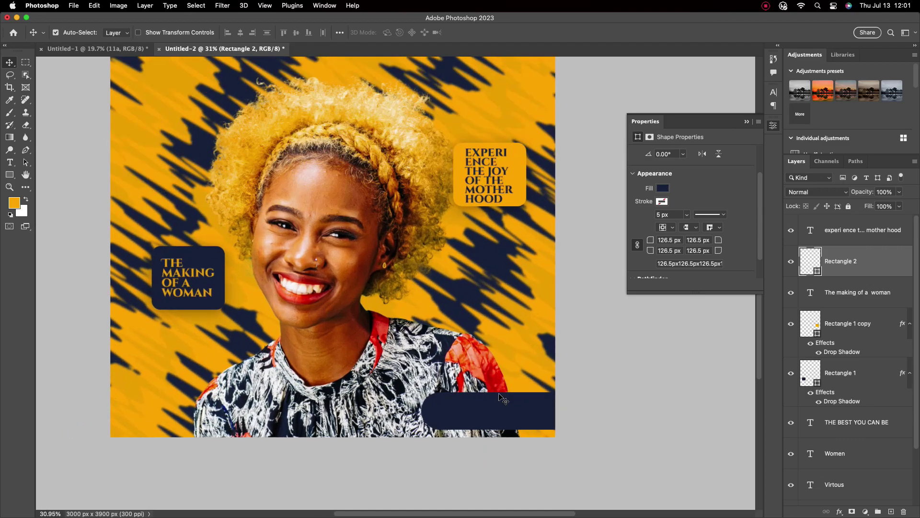
pyautogui.scroll(2, 489, 415)
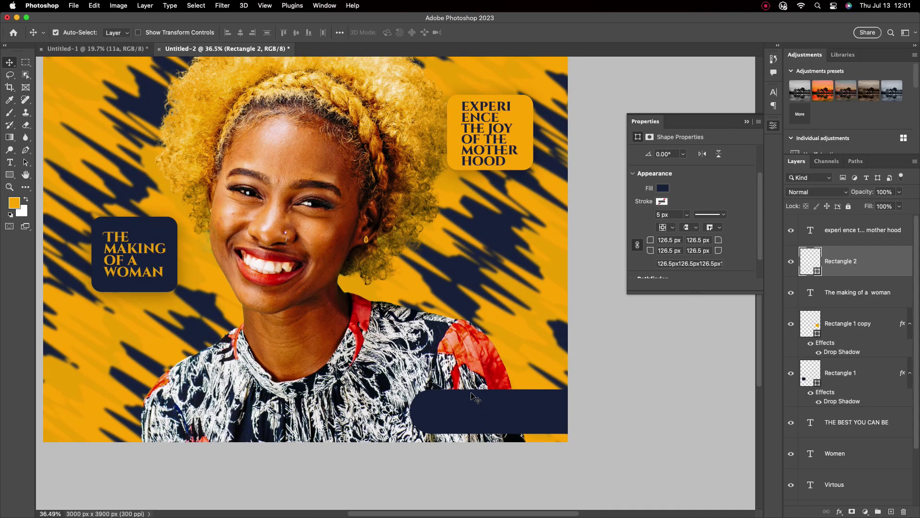
pyautogui.click(9, 163)
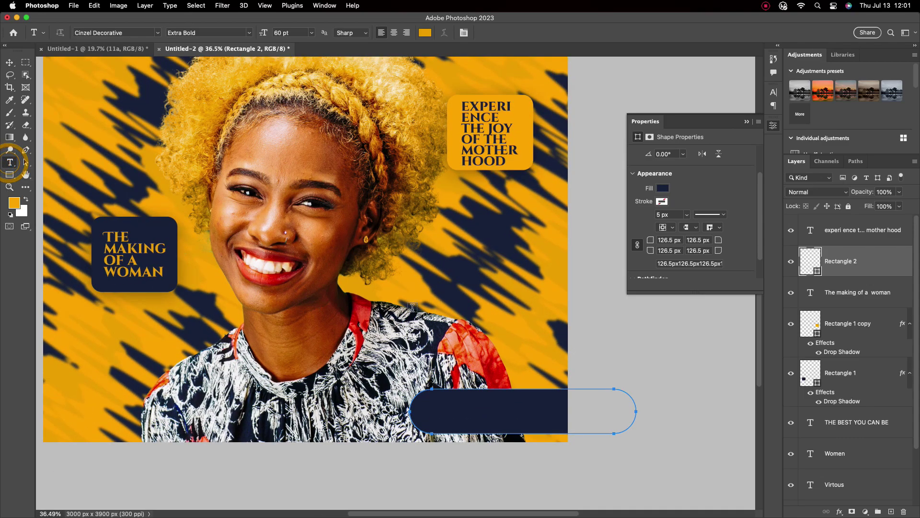
pyautogui.click(431, 279)
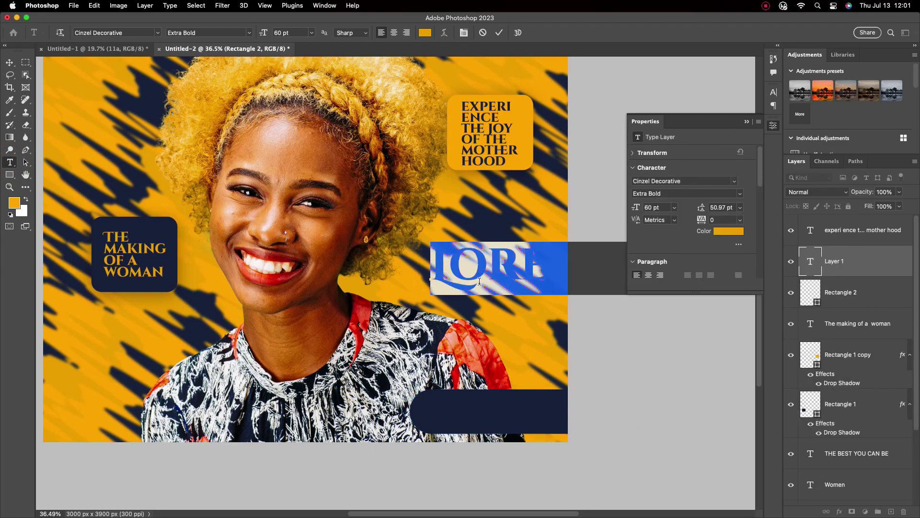
pyautogui.write('J')
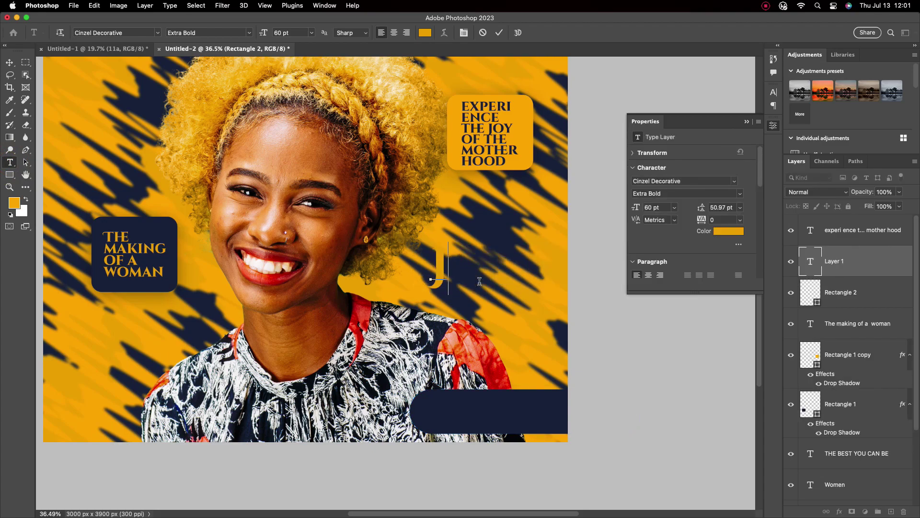
pyautogui.write('O')
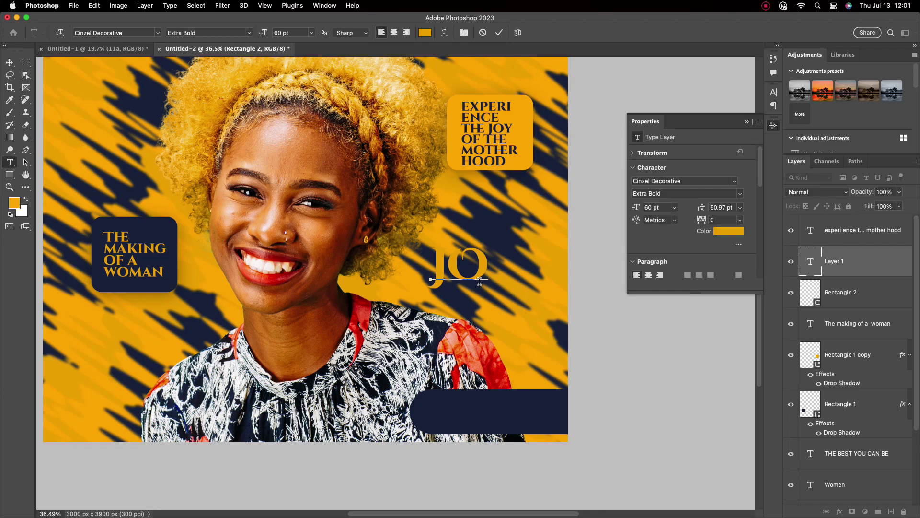
pyautogui.write('IN')
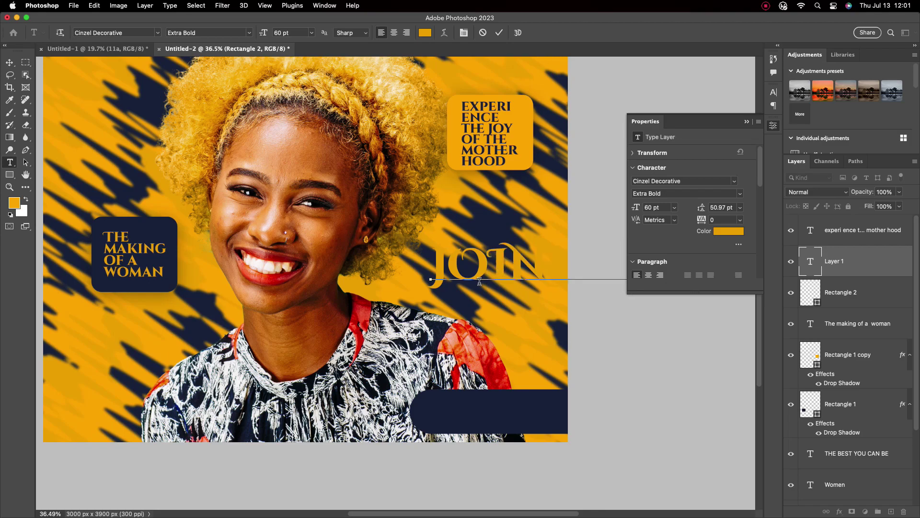
pyautogui.click(10, 60)
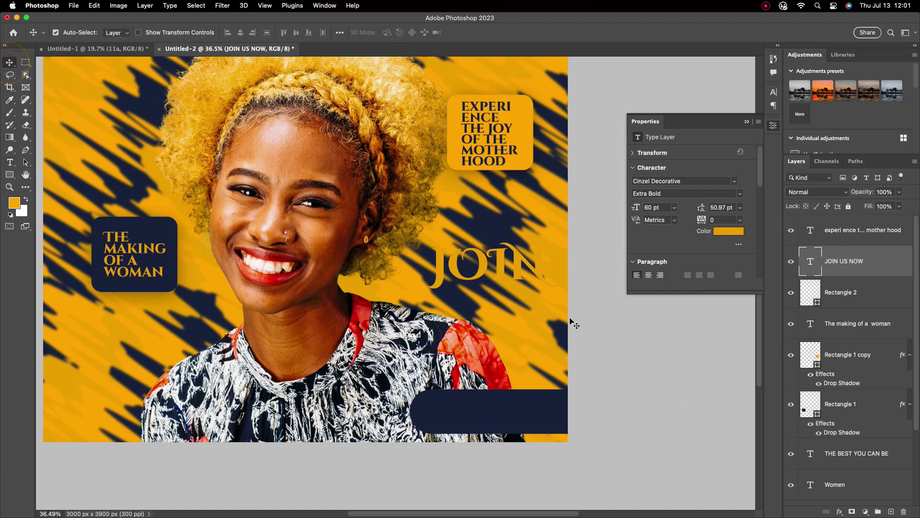
# Step: Move "JOIN US NOW" across the portrait's chest and change its colour to white (ffffff)
pyautogui.moveTo(520, 269); pyautogui.dragTo(270, 355)
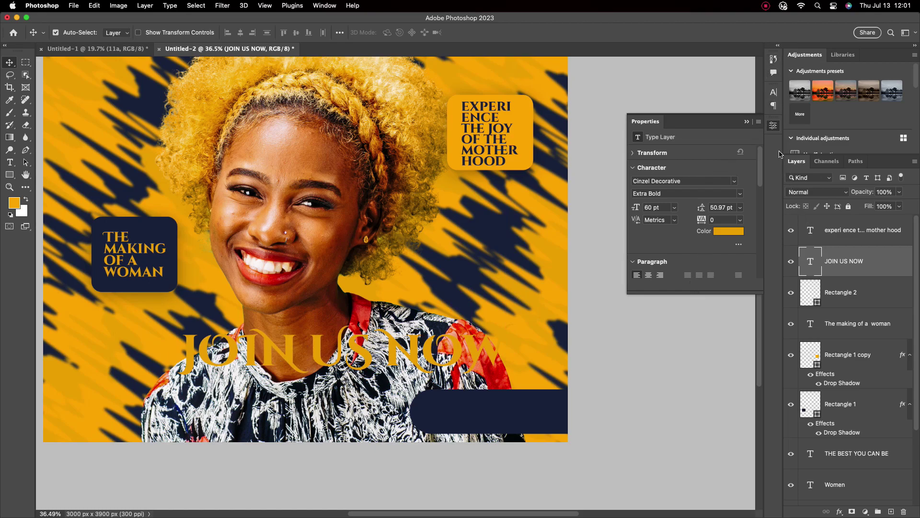
pyautogui.click(773, 91)
pyautogui.click(749, 152)
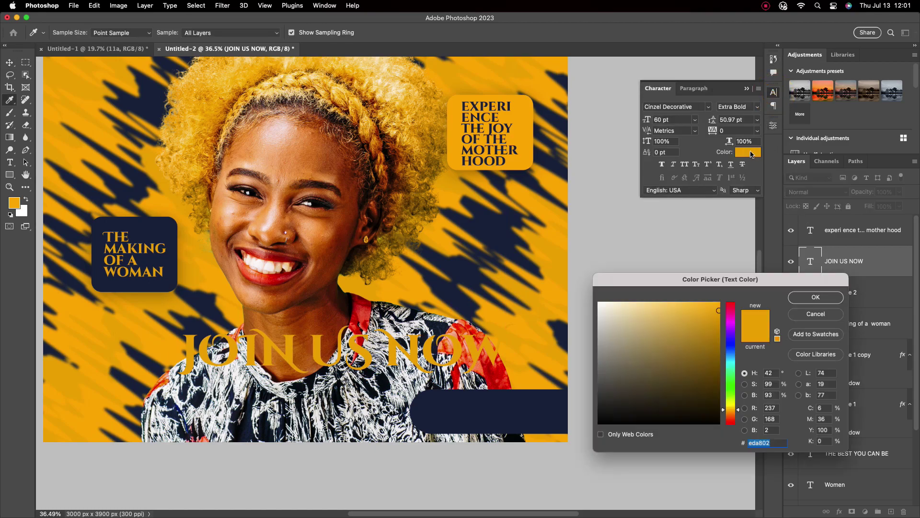
pyautogui.click(599, 303)
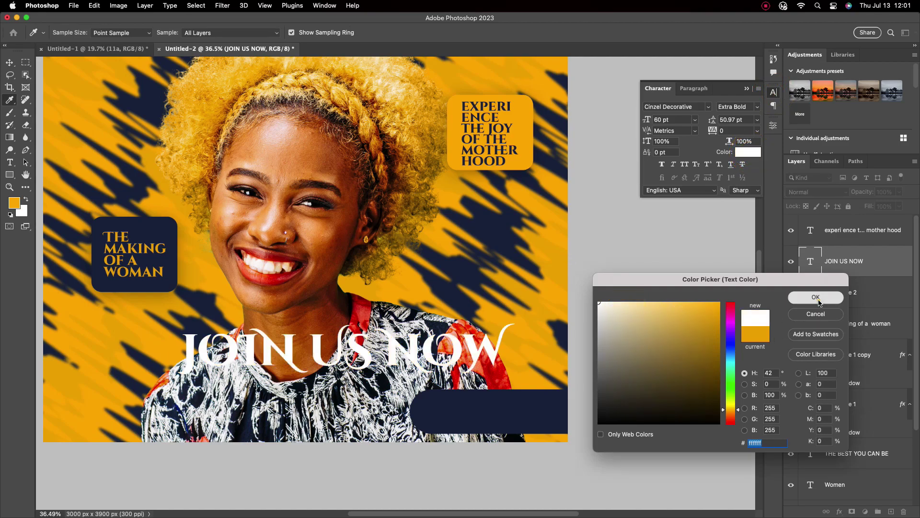
pyautogui.click(816, 297)
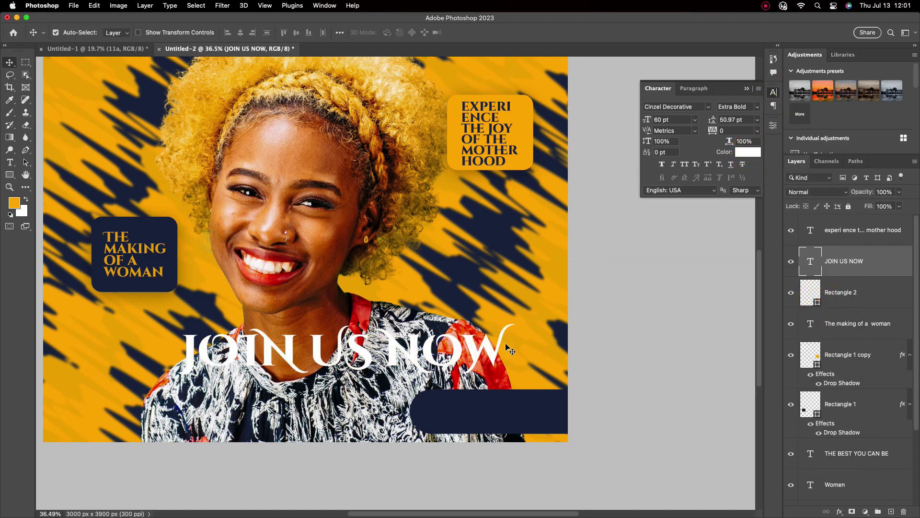
# Step: Scale "JOIN US NOW" down to about 22% and place it in the upper part of the navy pill
pyautogui.press('super+t')
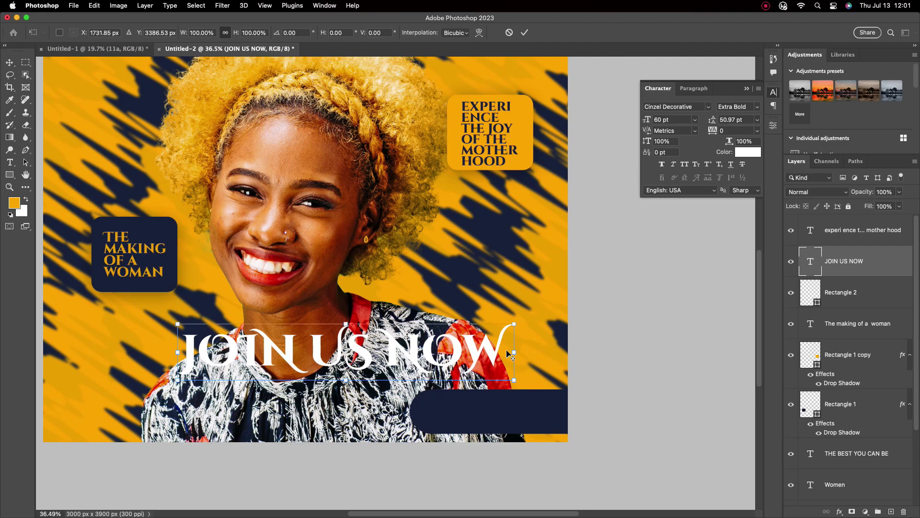
pyautogui.moveTo(512, 351); pyautogui.dragTo(488, 398)
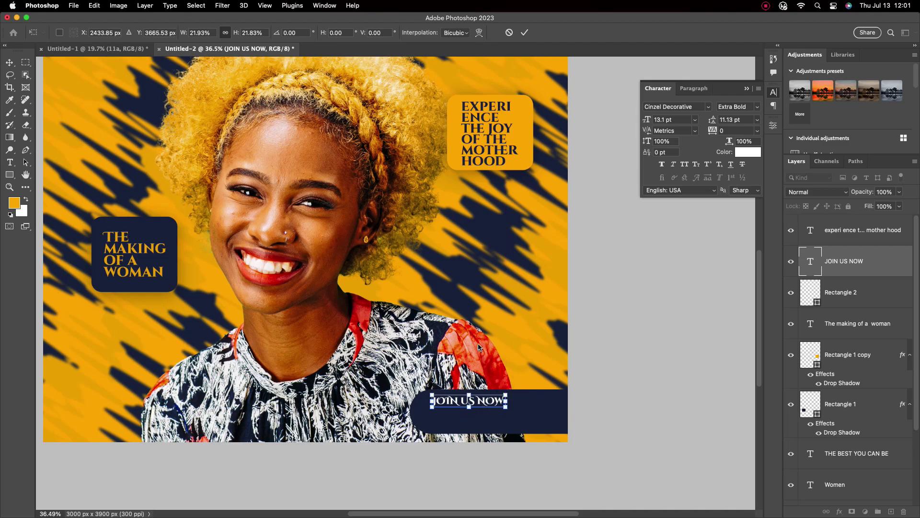
pyautogui.click(524, 32)
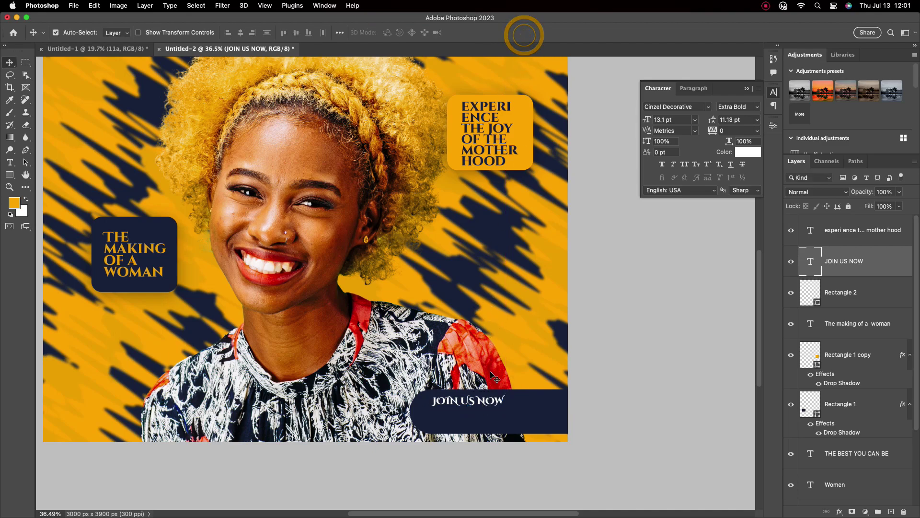
pyautogui.moveTo(486, 401); pyautogui.dragTo(471, 355)
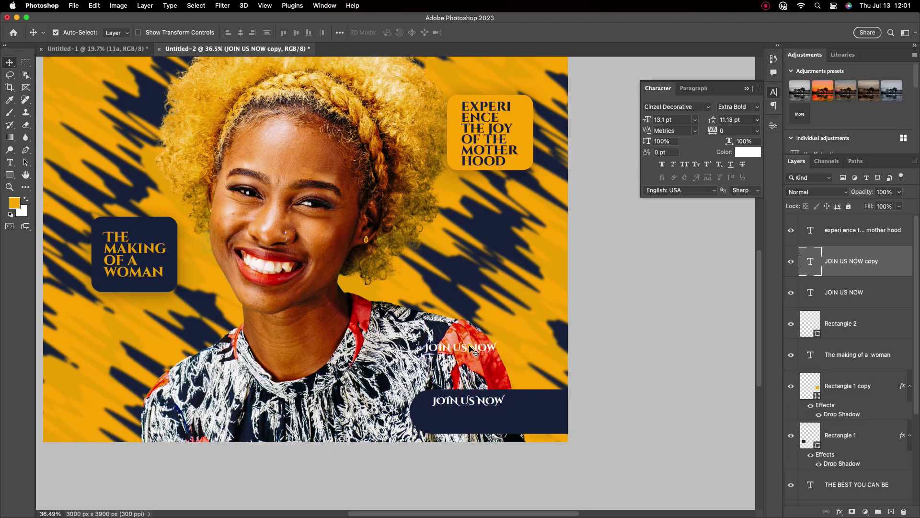
pyautogui.doubleClick(470, 346)
pyautogui.press('BackSpace')
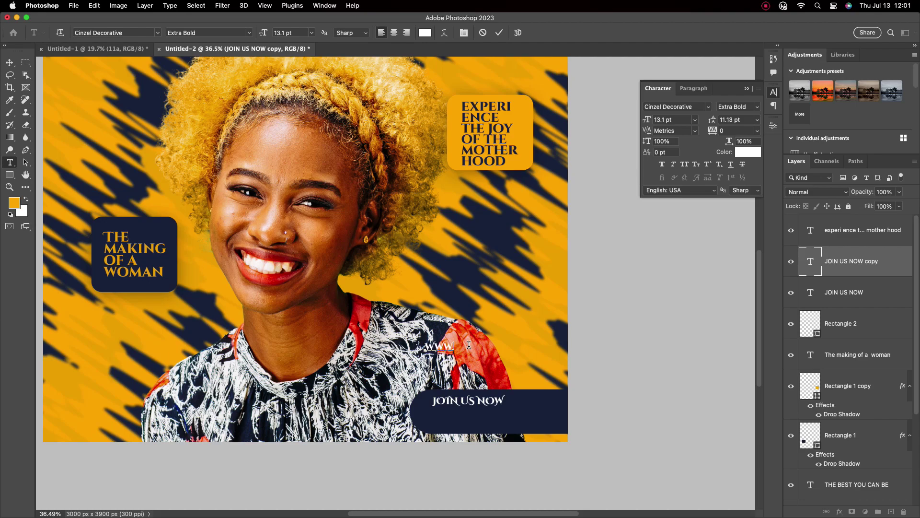
pyautogui.press('BackSpace')
pyautogui.press('BackSpace')
pyautogui.write('www.th')
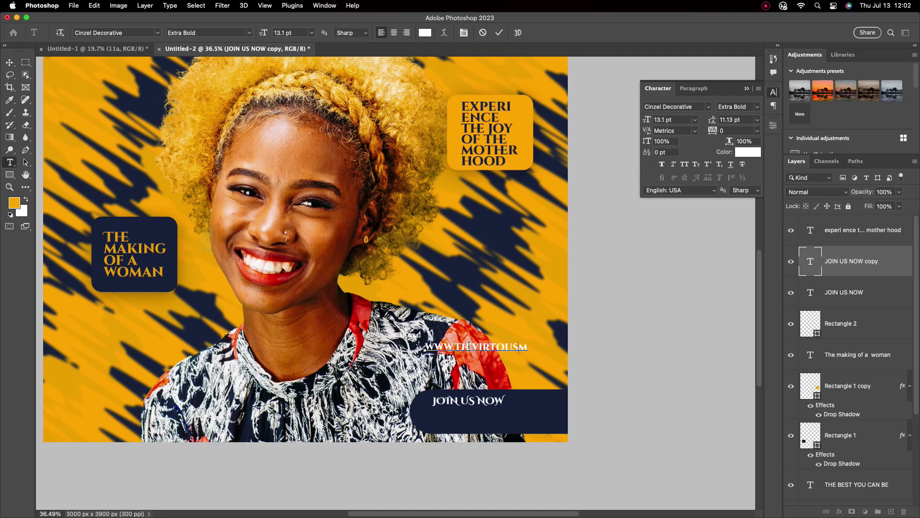
pyautogui.write('men.com')
pyautogui.click(499, 32)
# Step: Move the web address into the pill below "JOIN US NOW" and set its font to Poppins Regular
pyautogui.press('v')
pyautogui.moveTo(484, 346); pyautogui.dragTo(484, 428)
pyautogui.click(696, 107)
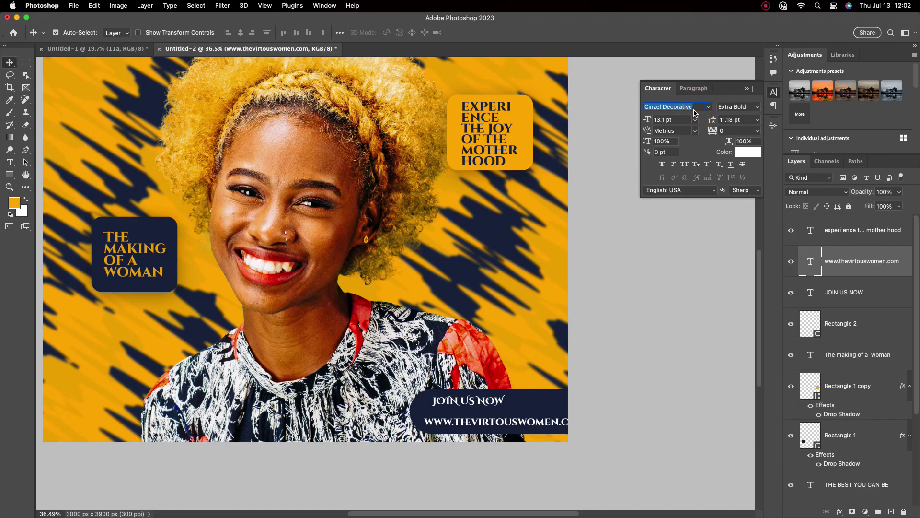
pyautogui.write('o')
pyautogui.write('op')
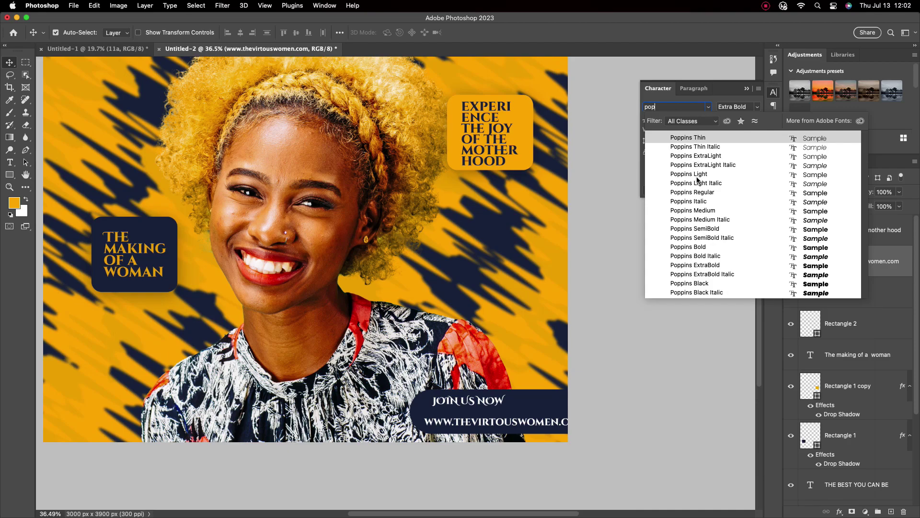
pyautogui.click(703, 193)
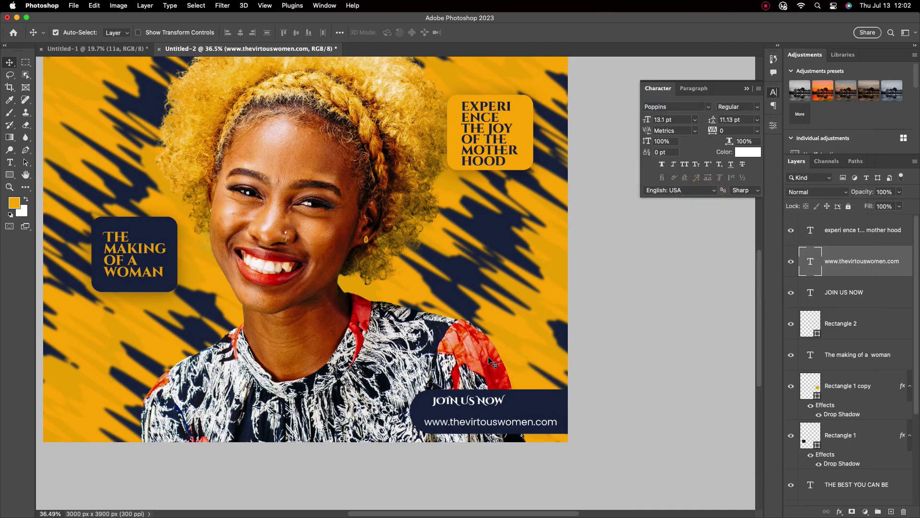
# Step: Bring the two text lines in the pill closer together and set "JOIN US NOW" to 11 pt
pyautogui.moveTo(485, 423); pyautogui.dragTo(468, 405)
pyautogui.scroll(1, 470, 406)
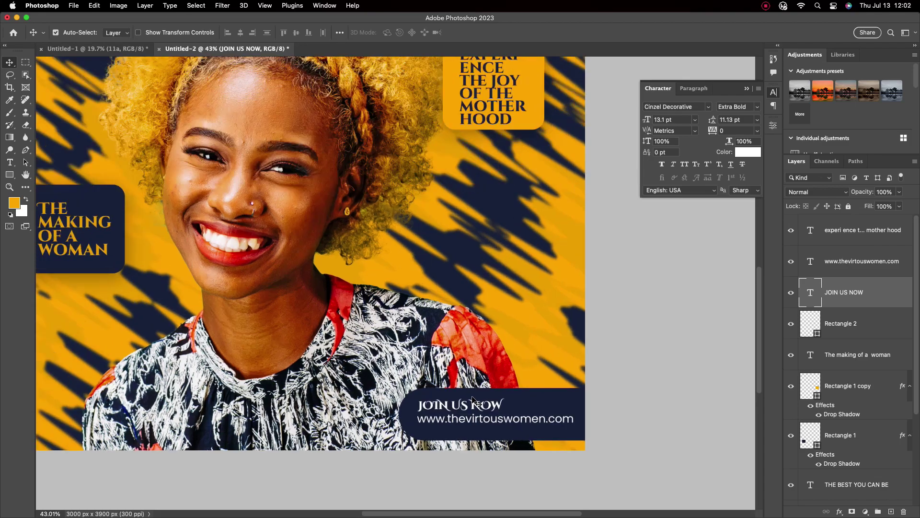
pyautogui.scroll(1, 485, 421)
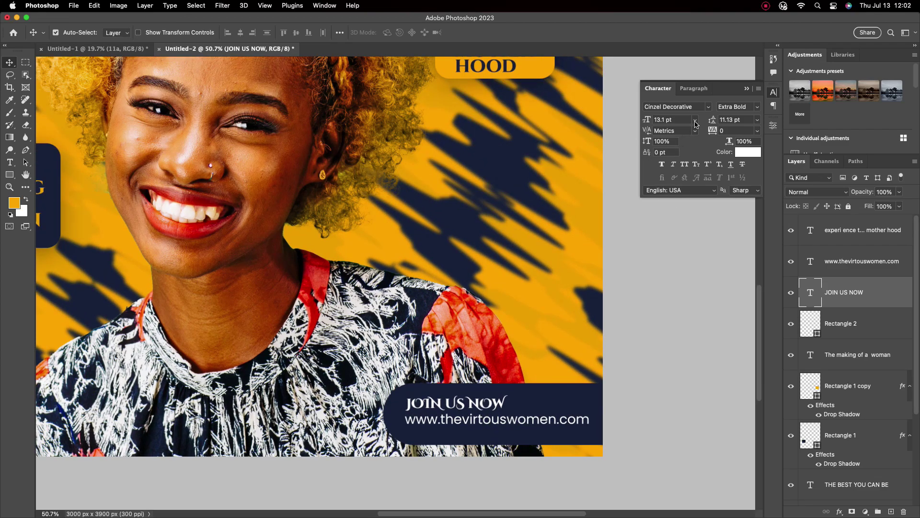
pyautogui.click(696, 120)
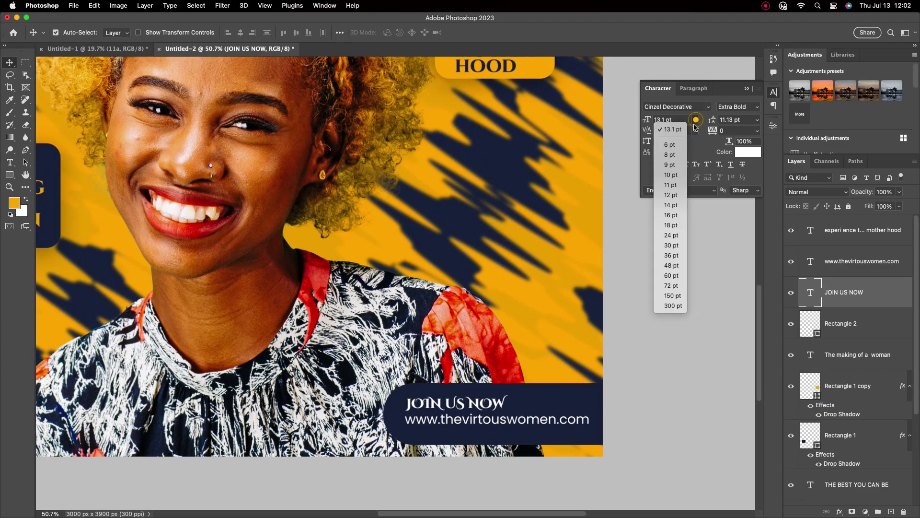
pyautogui.click(680, 186)
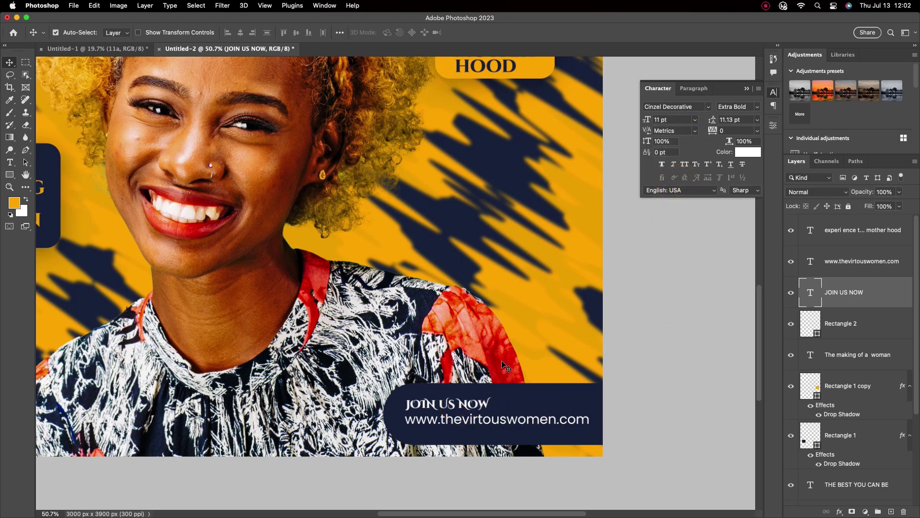
# Step: Recolour "JOIN US NOW" with the orange sampled from the poster background
pyautogui.click(748, 152)
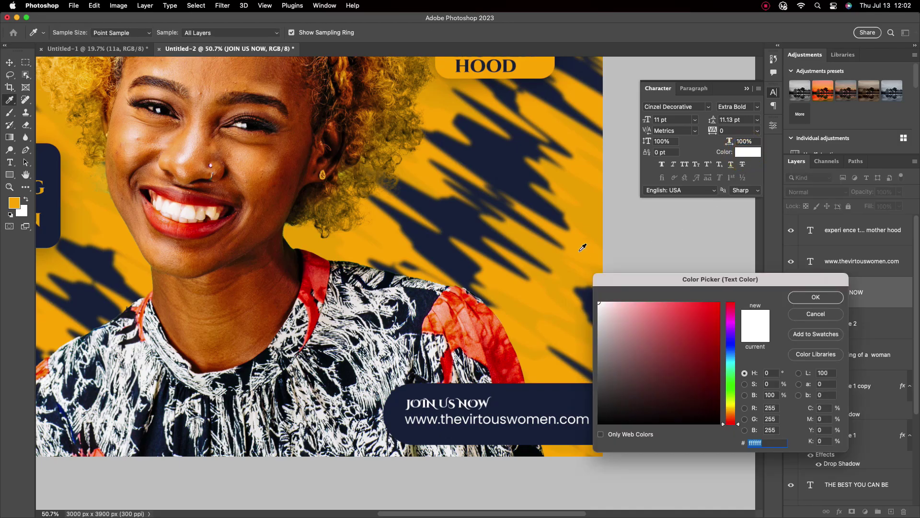
pyautogui.click(580, 250)
pyautogui.click(802, 298)
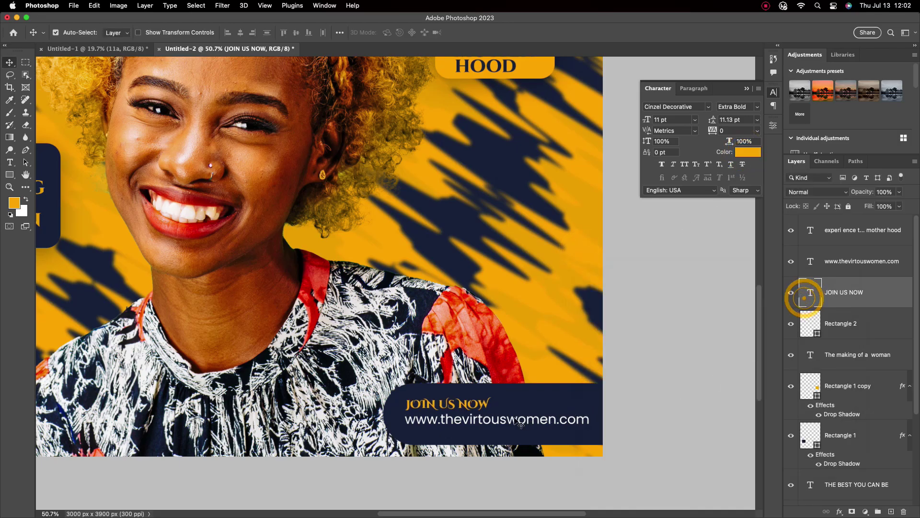
# Step: Set the web address in the pill to 12 pt
pyautogui.click(509, 423)
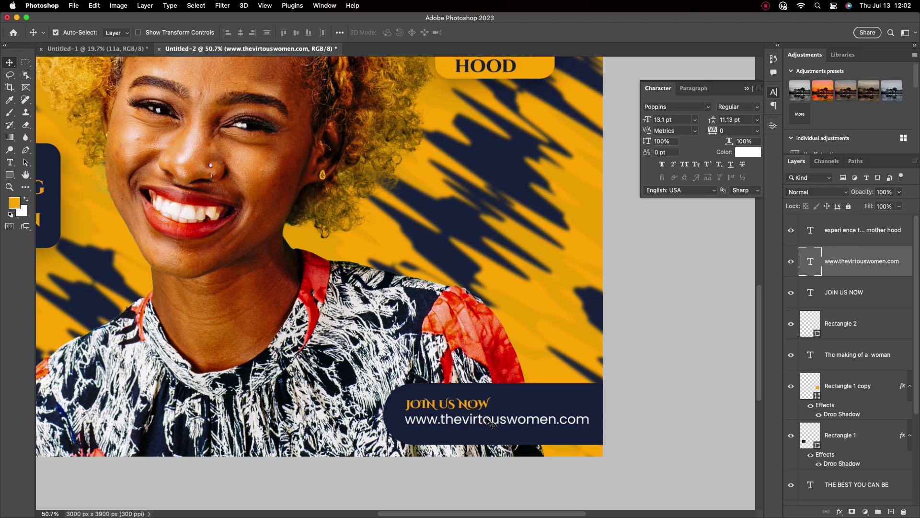
pyautogui.click(503, 422)
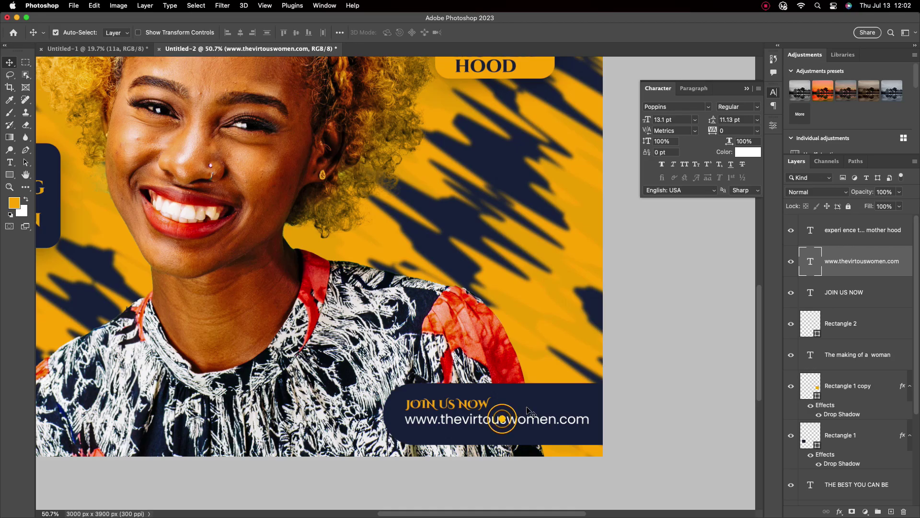
pyautogui.click(548, 421)
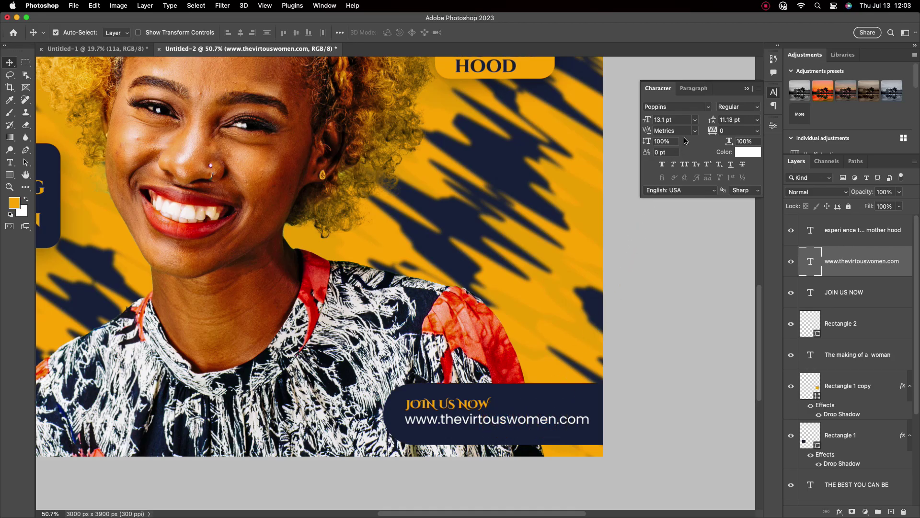
pyautogui.click(696, 122)
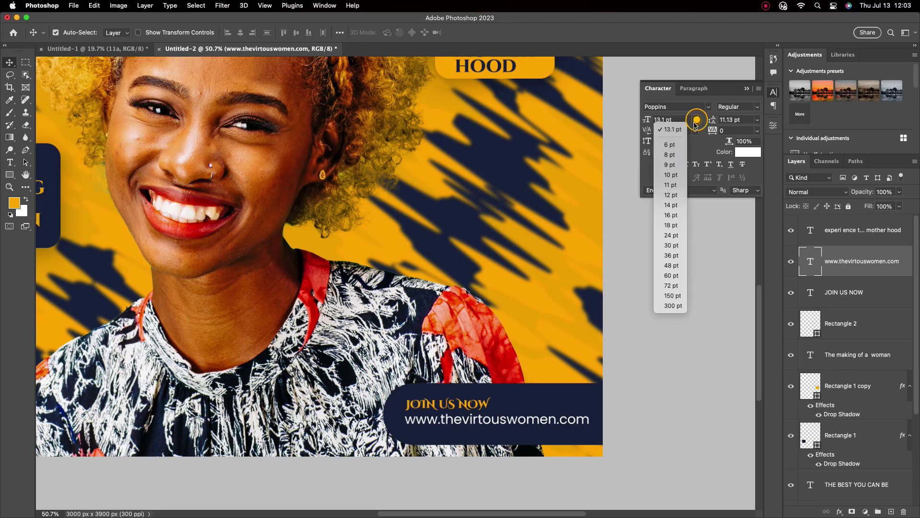
pyautogui.click(677, 192)
# Step: Duplicate the web address text and place the copy directly below it in the pill
pyautogui.scroll(-1, 516, 425)
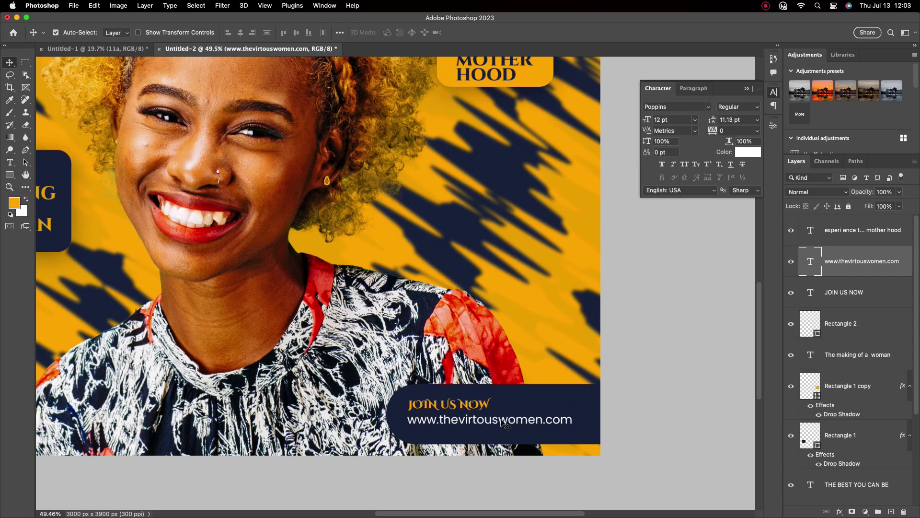
pyautogui.click(497, 422)
pyautogui.moveTo(495, 424); pyautogui.dragTo(498, 436)
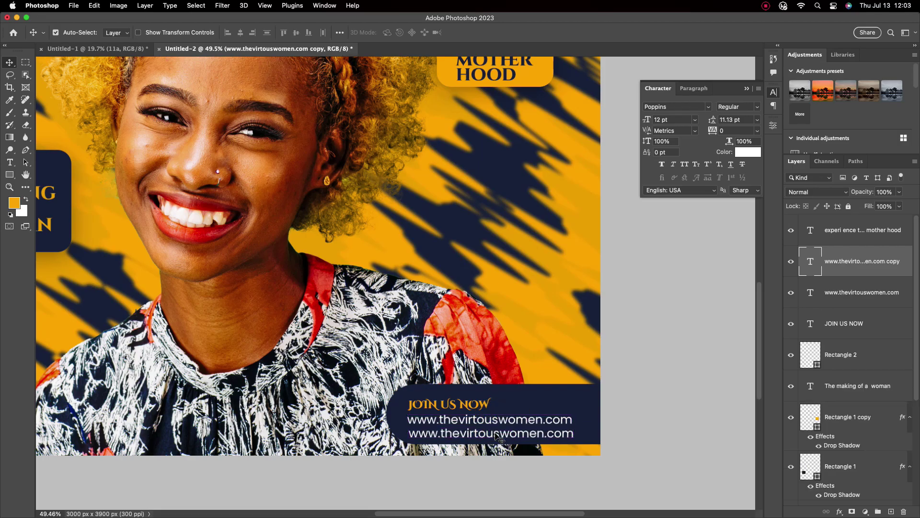
# Step: Replace the duplicated web address text with the placeholder phone number
pyautogui.doubleClick(498, 436)
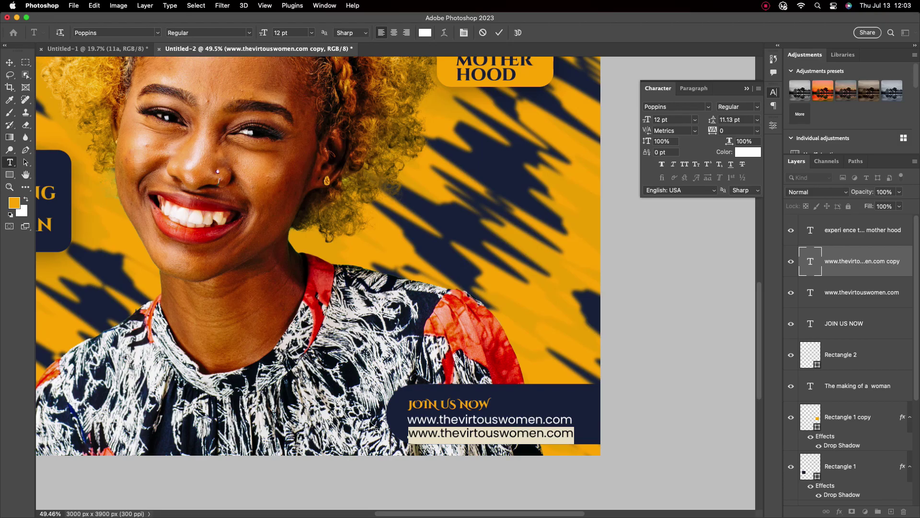
pyautogui.write('0')
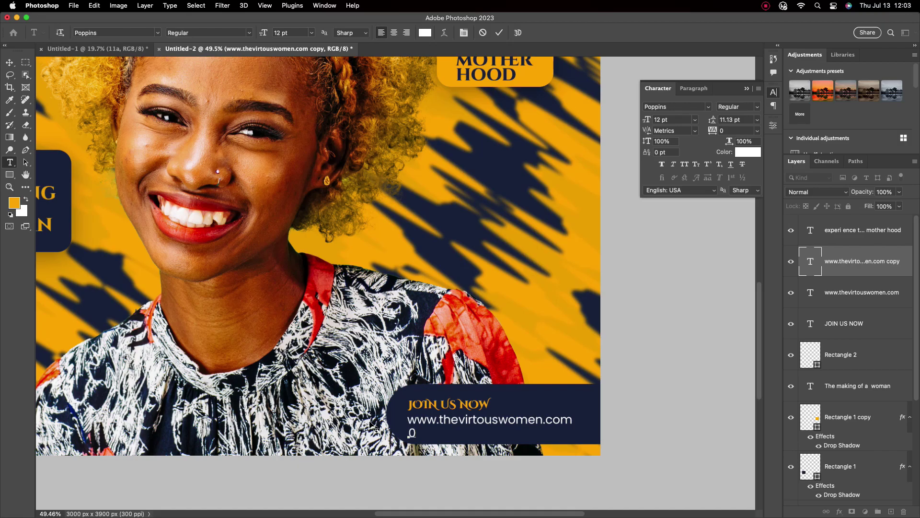
pyautogui.write('100 000 000')
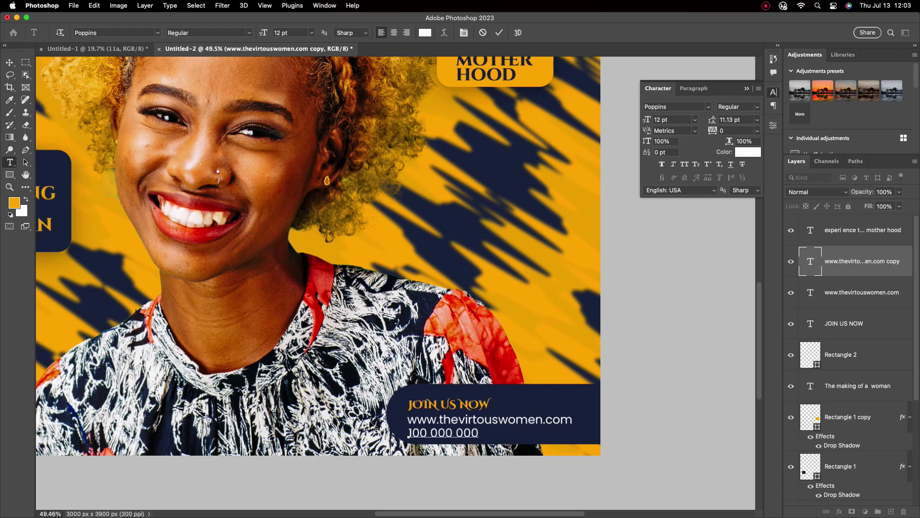
pyautogui.write(' 000')
pyautogui.click(499, 33)
pyautogui.press('v')
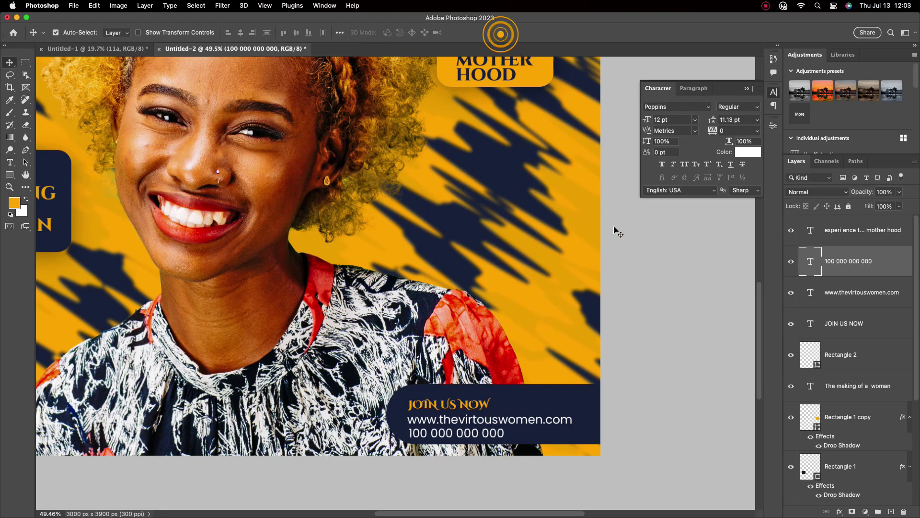
# Step: Set the phone number line in the pill to Poppins Bold and deselect it
pyautogui.click(749, 106)
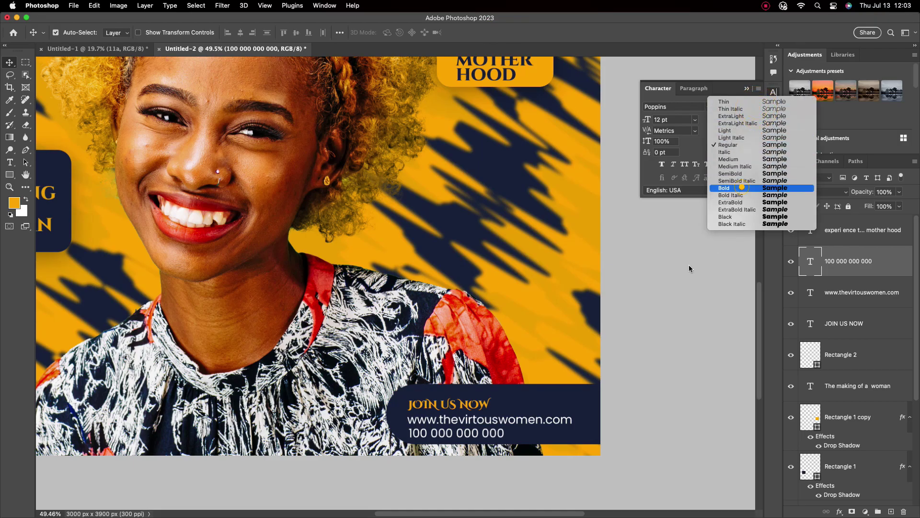
pyautogui.click(742, 188)
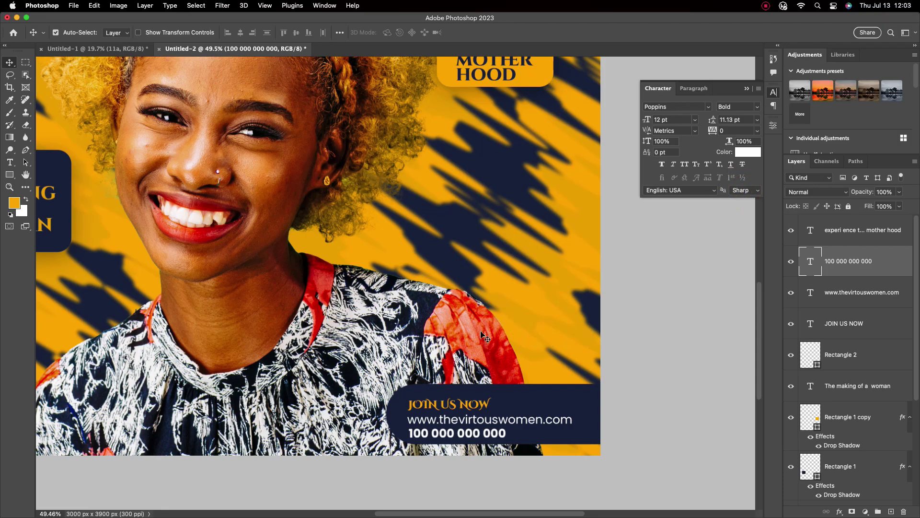
pyautogui.scroll(-3, 484, 334)
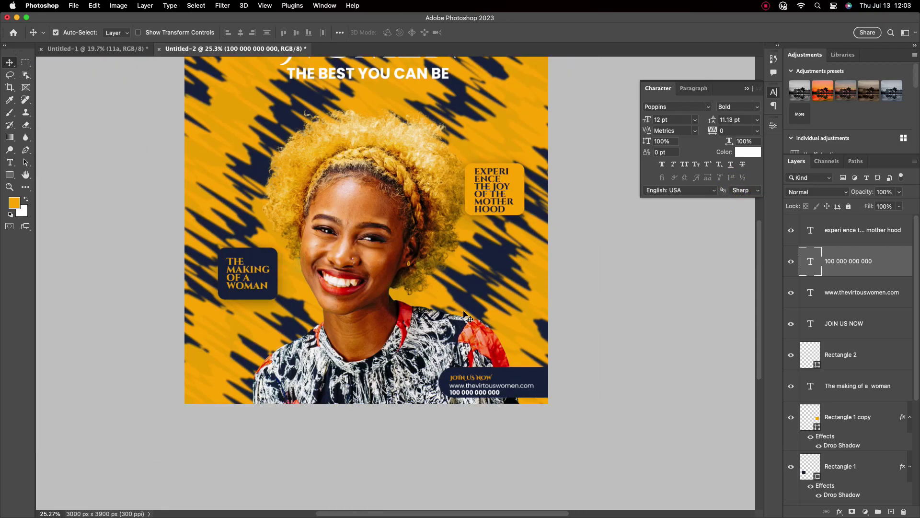
pyautogui.click(475, 298)
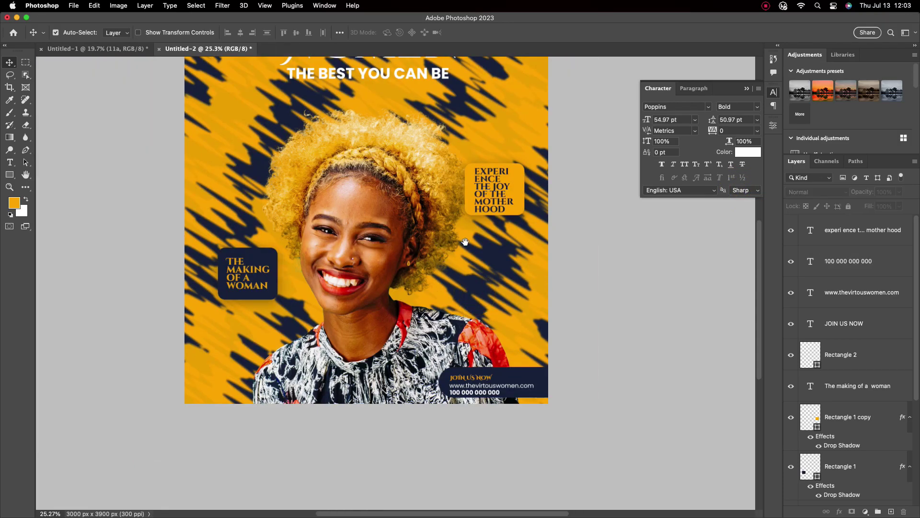
# Step: Move the "THE BEST YOU CAN BE" tagline slightly up, closer to "WOMEN"
pyautogui.scroll(5, 417, 173)
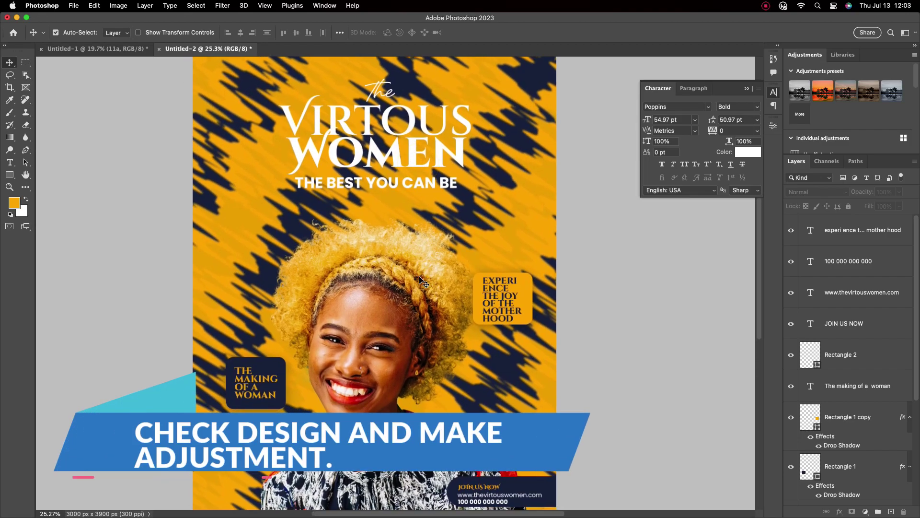
pyautogui.scroll(-1, 419, 281)
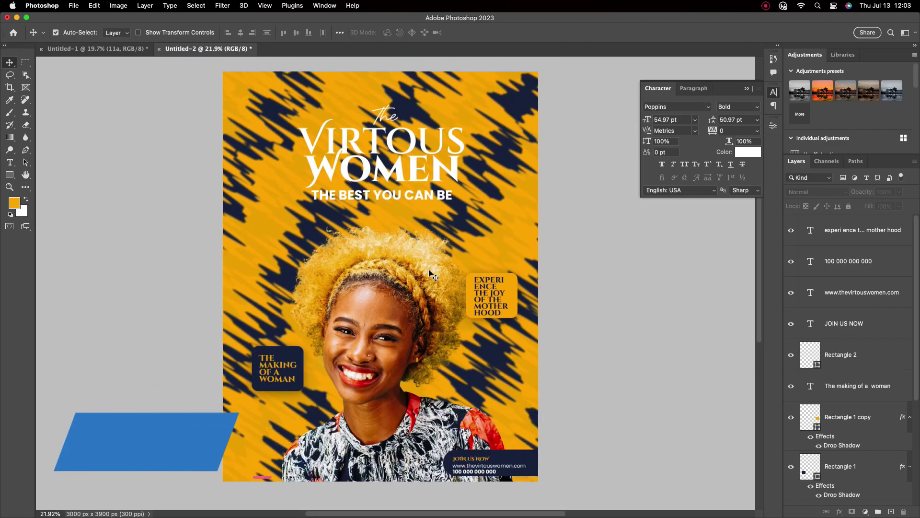
pyautogui.scroll(2, 404, 225)
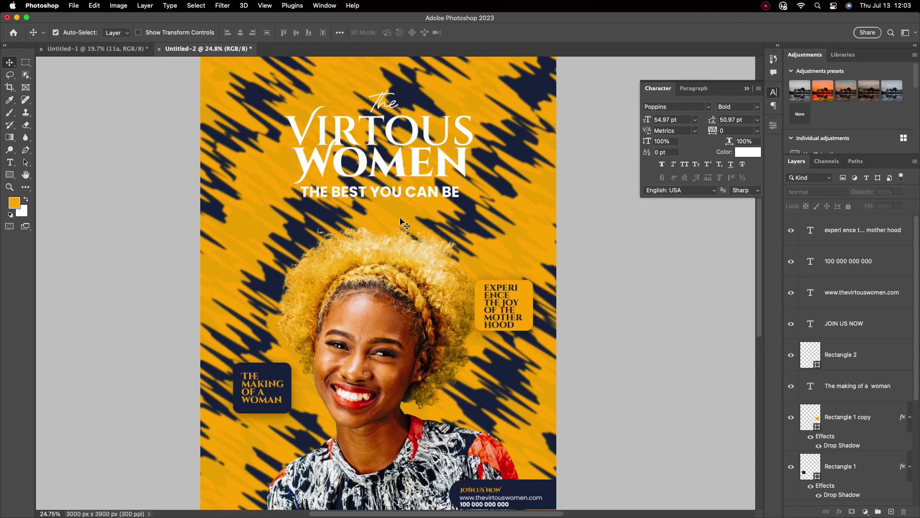
pyautogui.click(385, 193)
pyautogui.moveTo(384, 191); pyautogui.dragTo(385, 191)
# Step: Try a red sampled from the woman's dress on the "THE BEST YOU CAN BE" tagline and return its colour to white
pyautogui.click(744, 152)
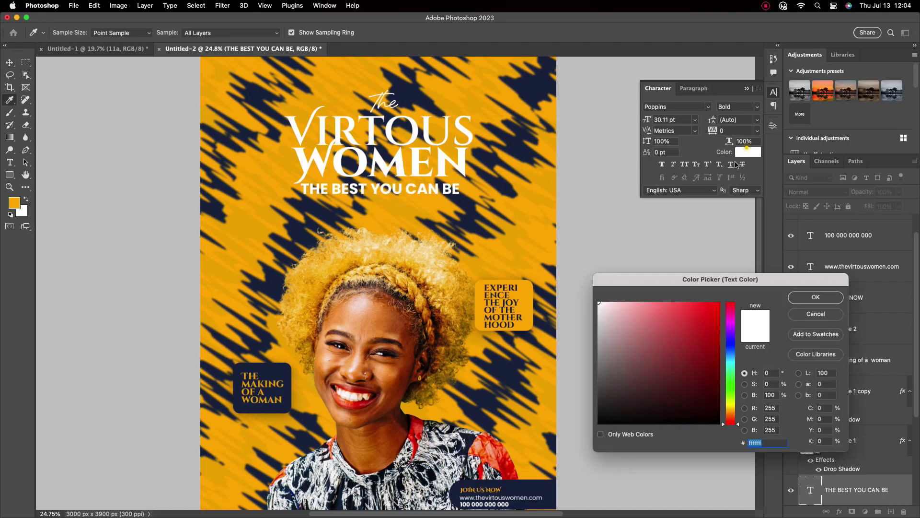
pyautogui.click(505, 462)
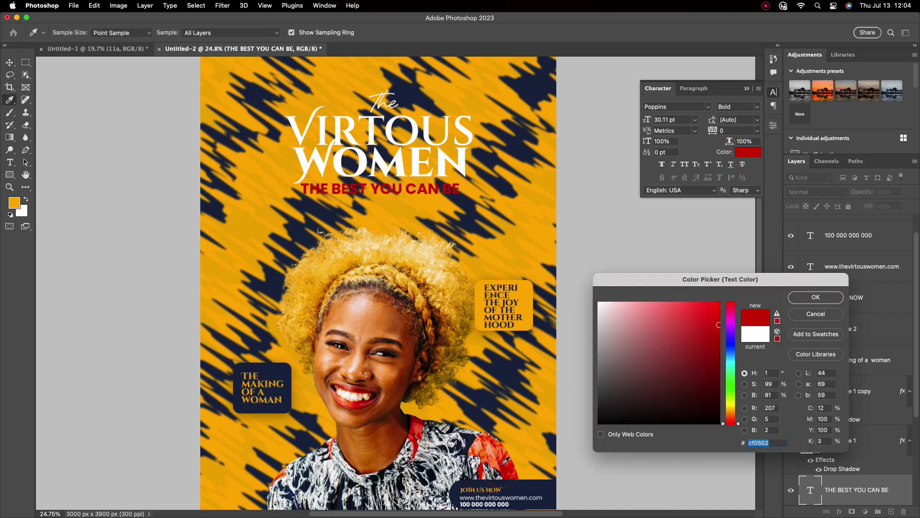
pyautogui.click(599, 303)
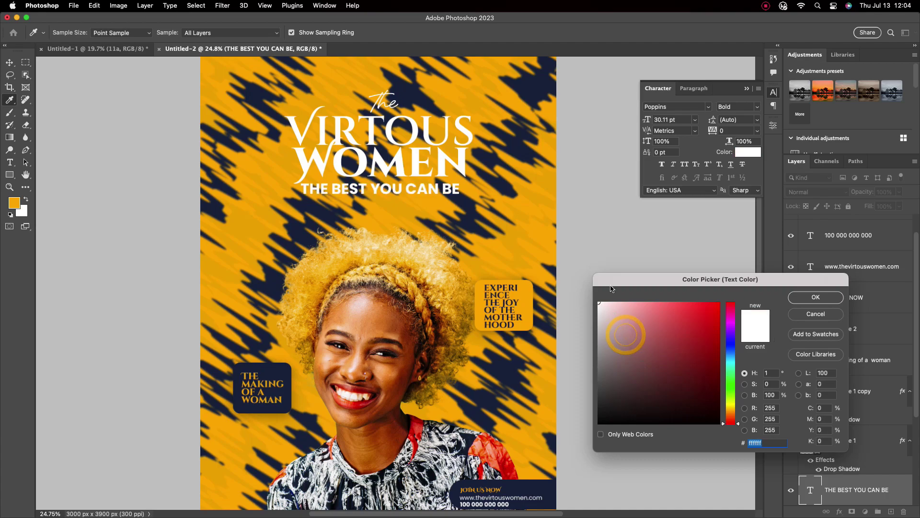
pyautogui.click(794, 301)
pyautogui.press('v')
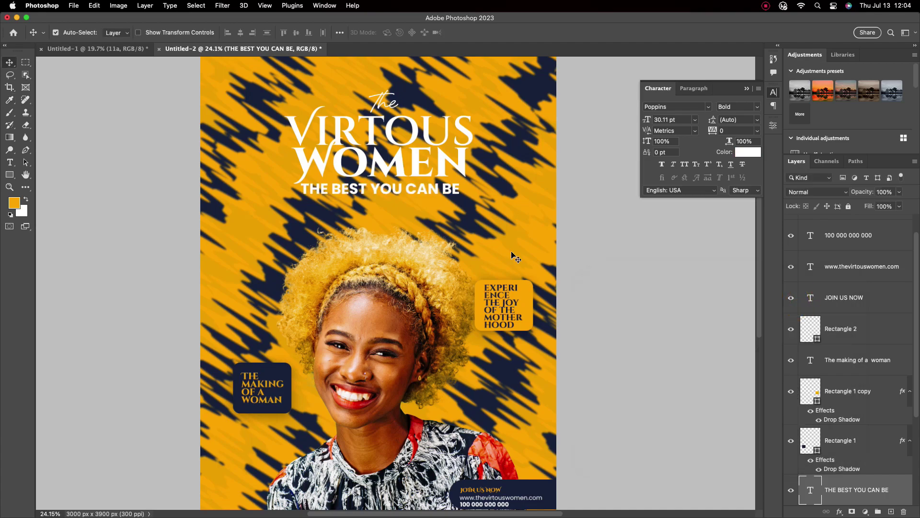
# Step: Add a Multiply drop shadow to "Women" with 35% opacity, 18 px distance and 103 px size
pyautogui.scroll(-2, 513, 259)
pyautogui.click(474, 175)
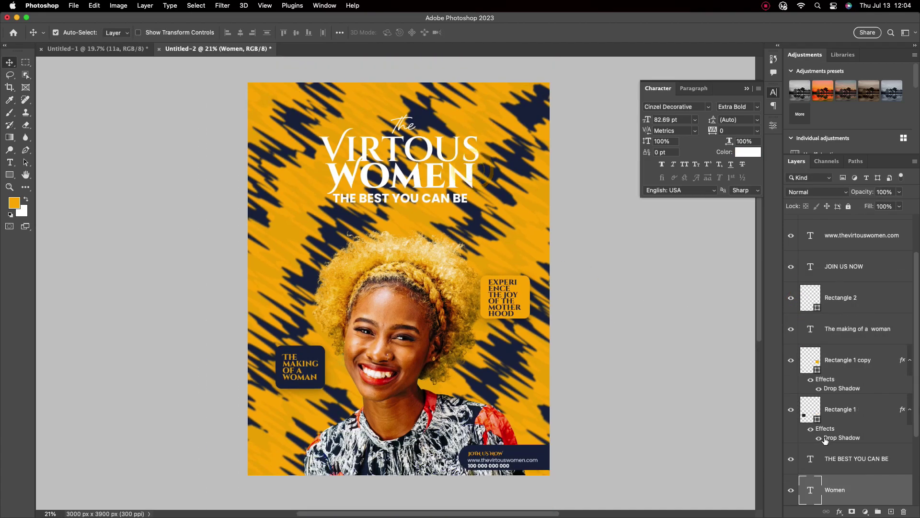
pyautogui.doubleClick(870, 483)
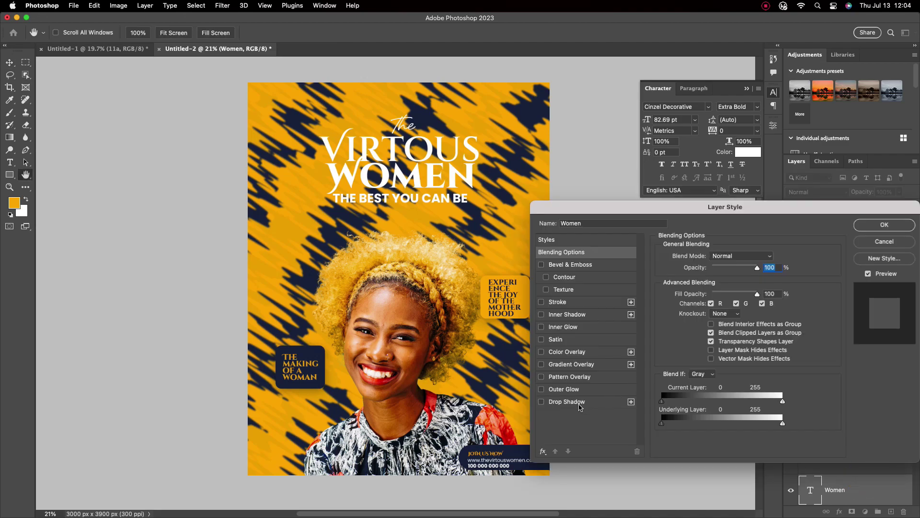
pyautogui.click(579, 404)
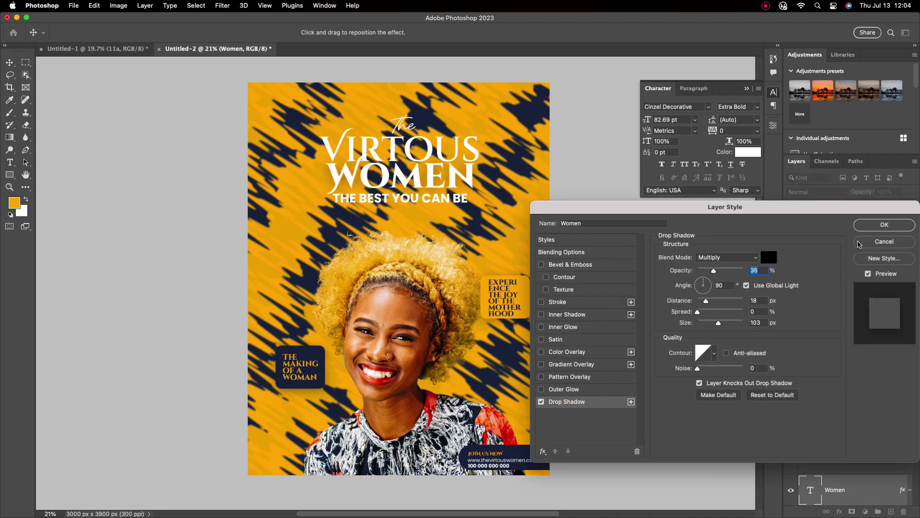
pyautogui.click(884, 225)
# Step: Add a Multiply drop shadow to "Virtous" with 35% opacity, 18 px distance and 103 px size
pyautogui.click(468, 143)
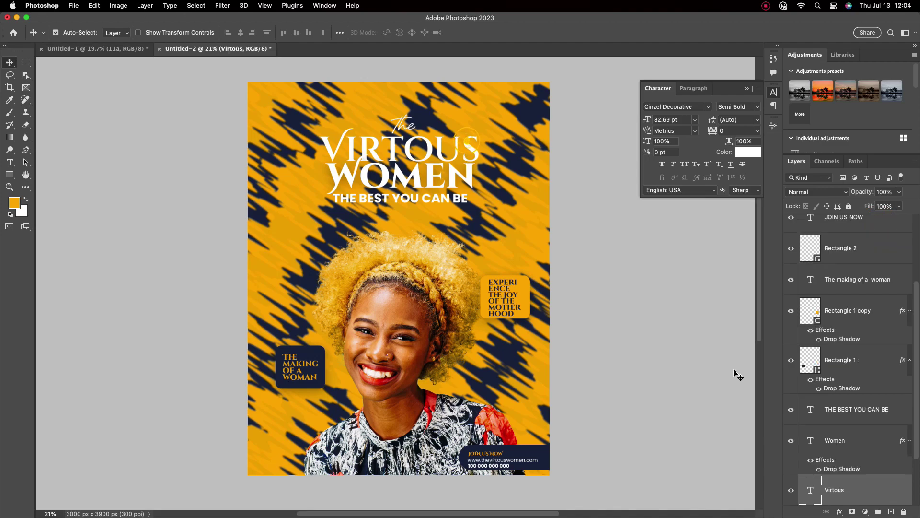
pyautogui.doubleClick(865, 484)
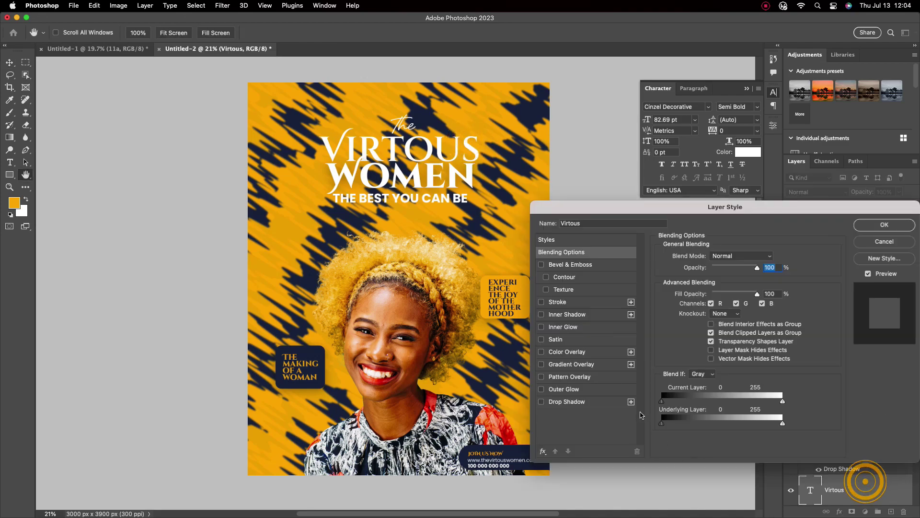
pyautogui.click(567, 402)
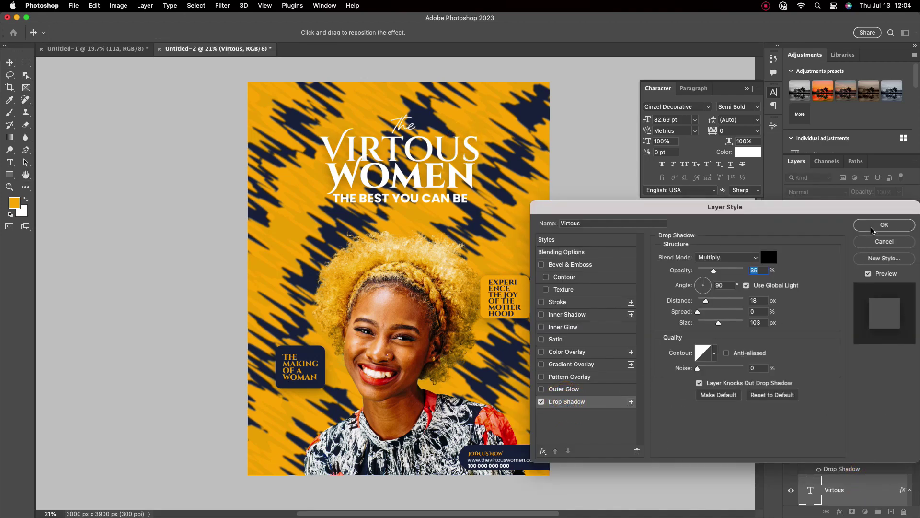
pyautogui.click(872, 231)
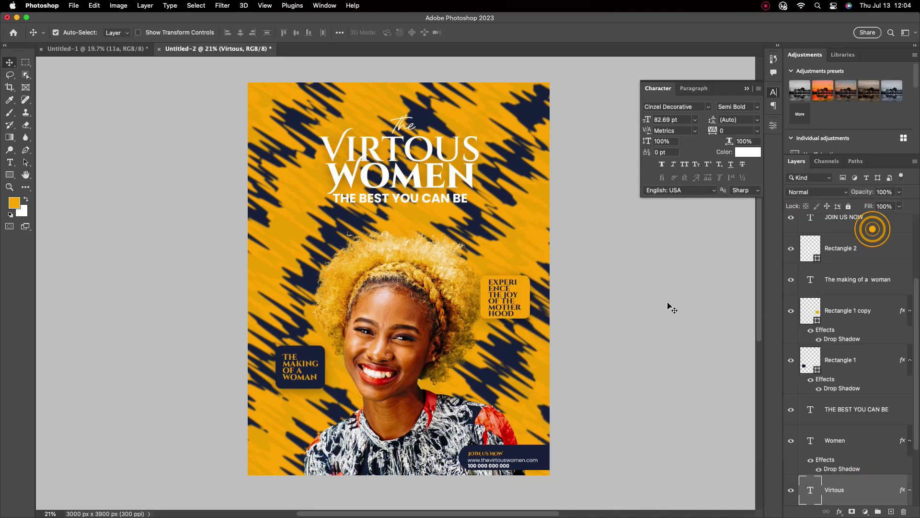
# Step: Add a drop shadow to the "THE BEST YOU CAN BE" tagline
pyautogui.click(438, 204)
pyautogui.doubleClick(896, 415)
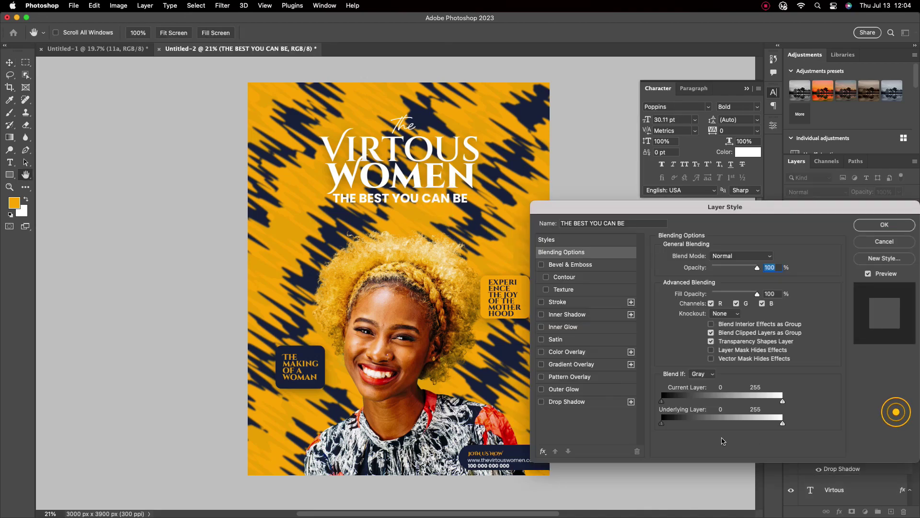
pyautogui.click(566, 403)
pyautogui.click(882, 224)
# Step: Add a Multiply drop shadow to "The" with 35% opacity, 18 px distance and 103 px size
pyautogui.scroll(5, 417, 135)
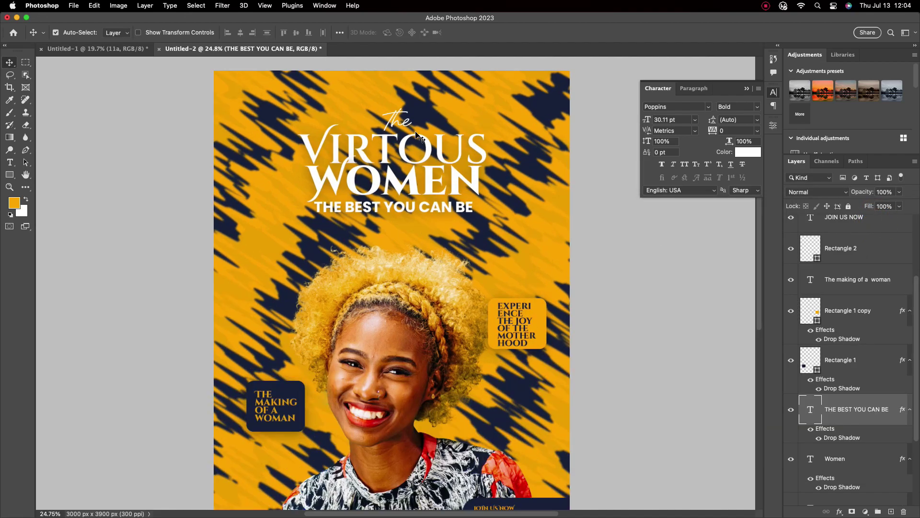
pyautogui.click(381, 110)
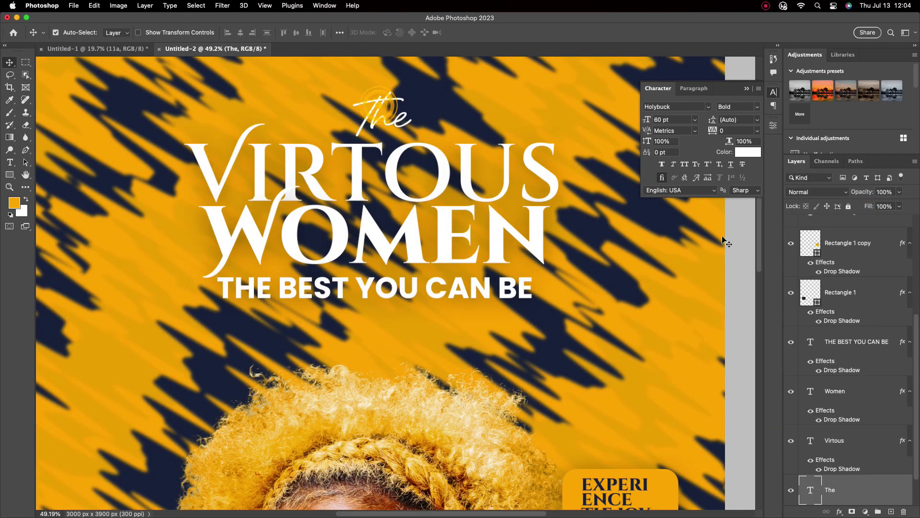
pyautogui.doubleClick(865, 488)
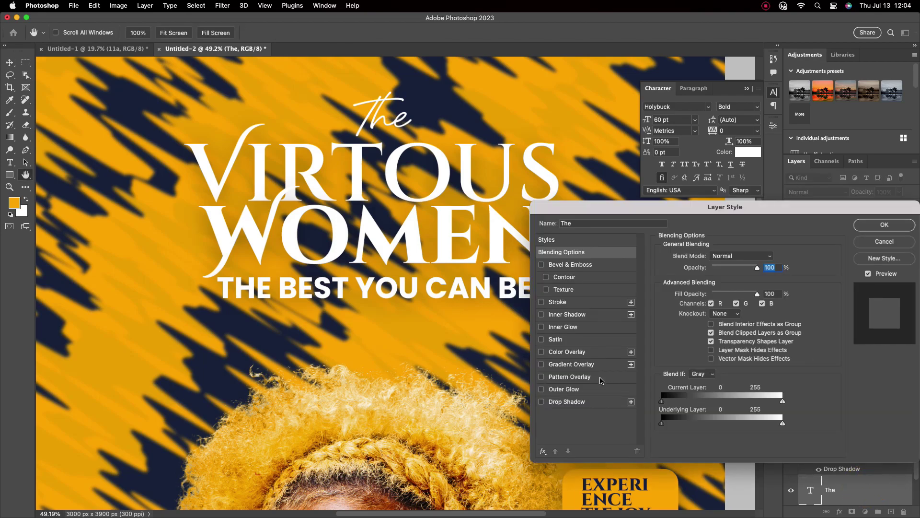
pyautogui.click(565, 405)
pyautogui.click(867, 226)
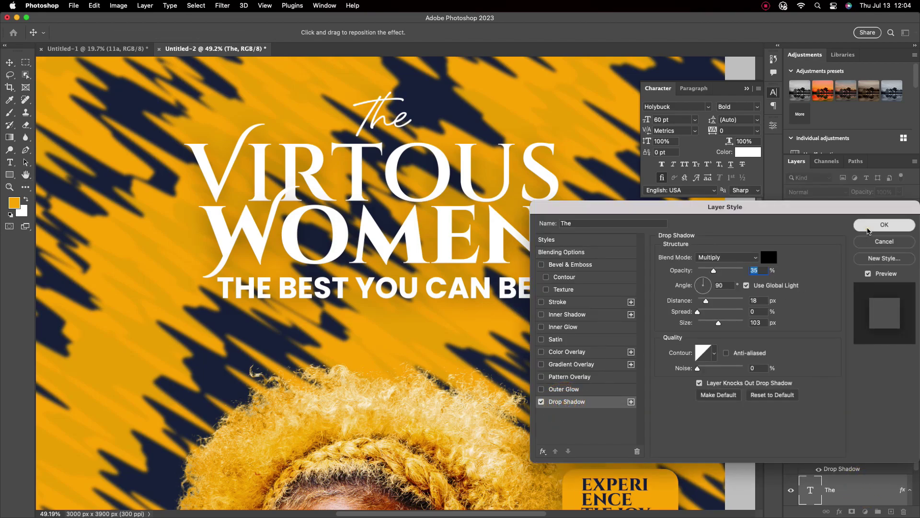
# Step: Group all text and rectangle layers from "The" up to the "experience the joy of the motherhood" text, and name the group Text
pyautogui.scroll(-5, 539, 328)
pyautogui.moveTo(523, 329); pyautogui.dragTo(393, 242)
pyautogui.scroll(2, 383, 237)
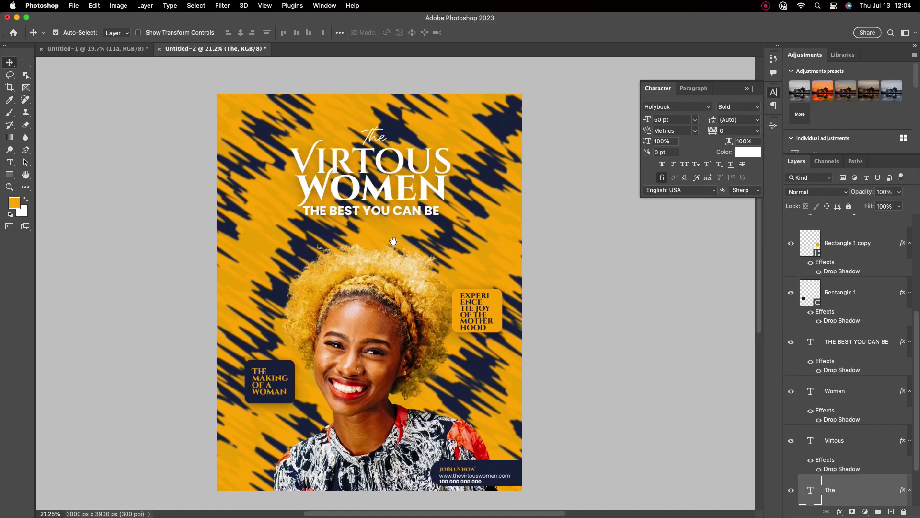
pyautogui.click(747, 90)
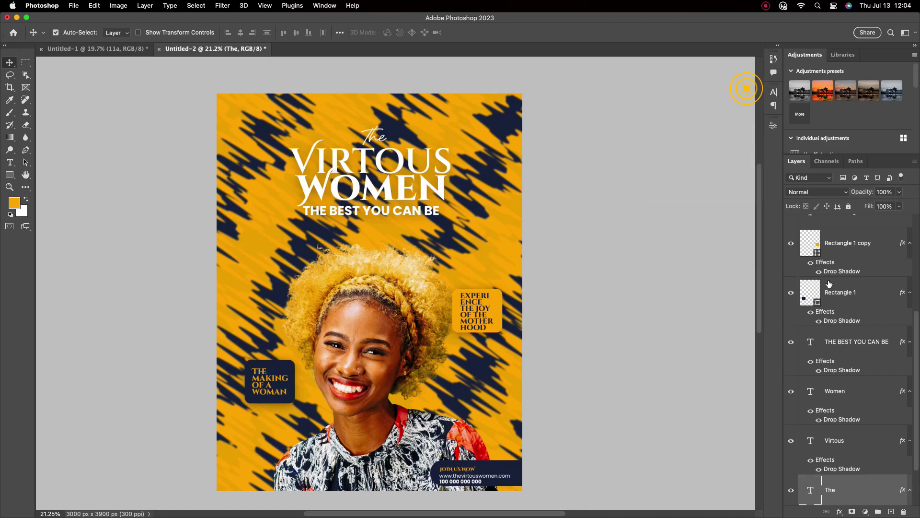
pyautogui.scroll(-3, 846, 393)
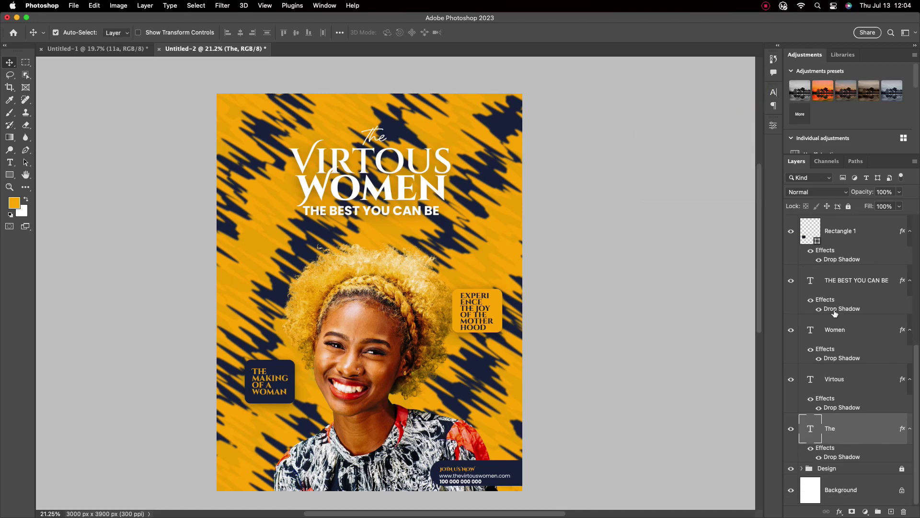
pyautogui.click(868, 433)
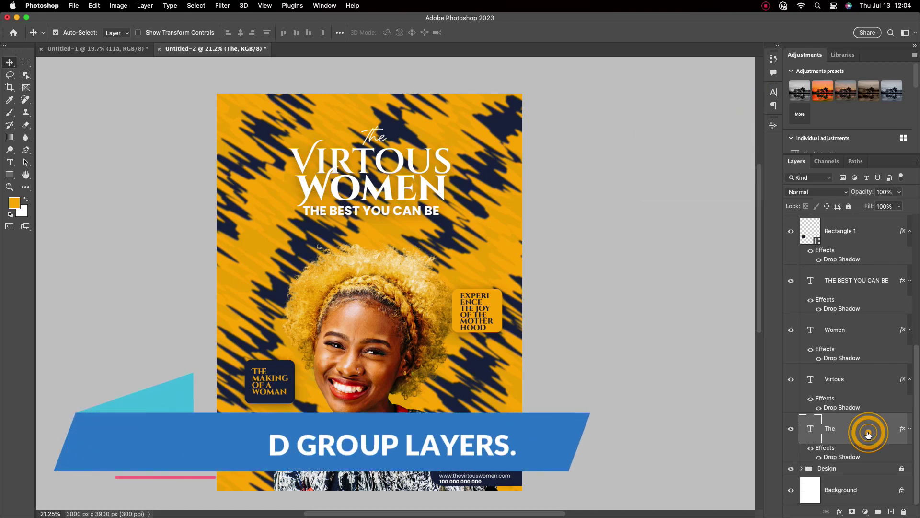
pyautogui.moveTo(916, 435); pyautogui.dragTo(918, 294)
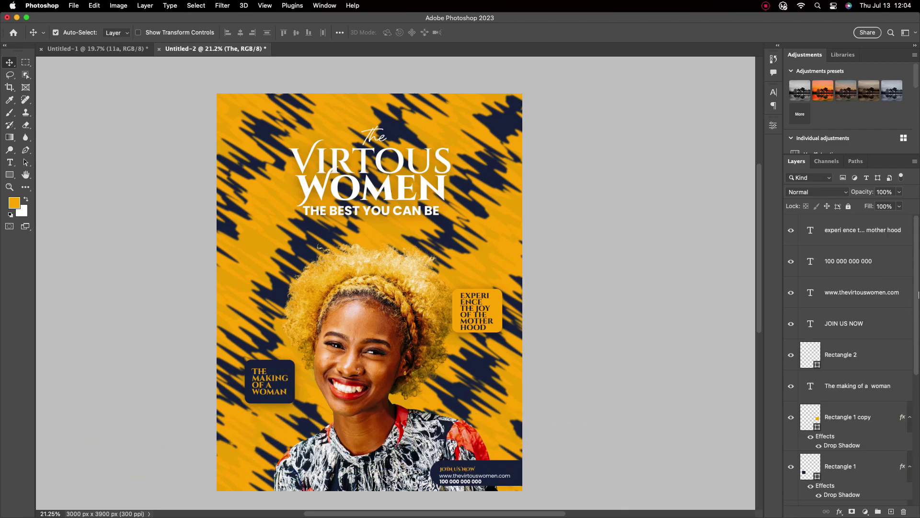
pyautogui.keyDown('shift'); pyautogui.click(855, 236); pyautogui.keyUp('shift')
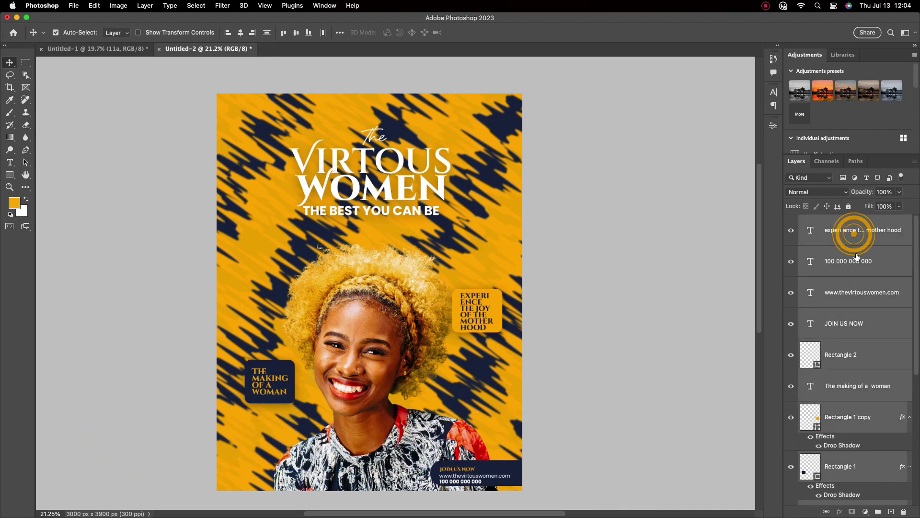
pyautogui.click(879, 511)
pyautogui.doubleClick(828, 220)
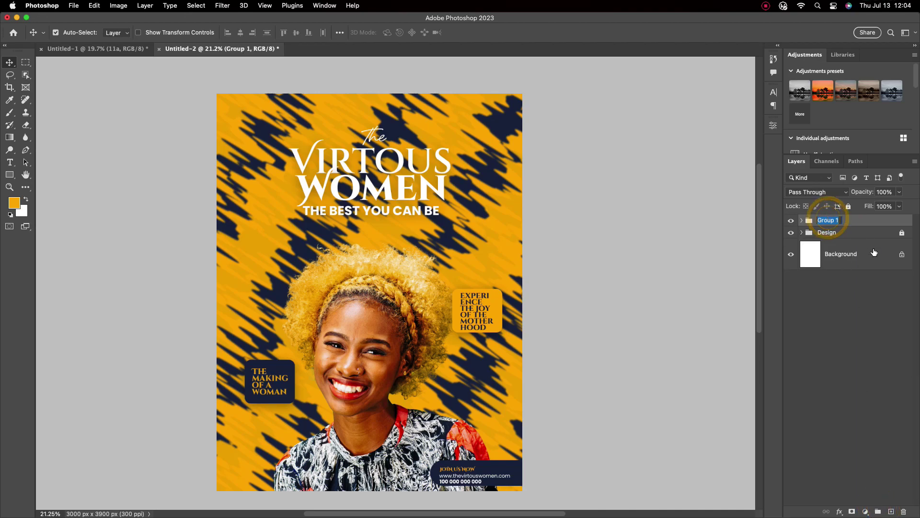
pyautogui.write('Text')
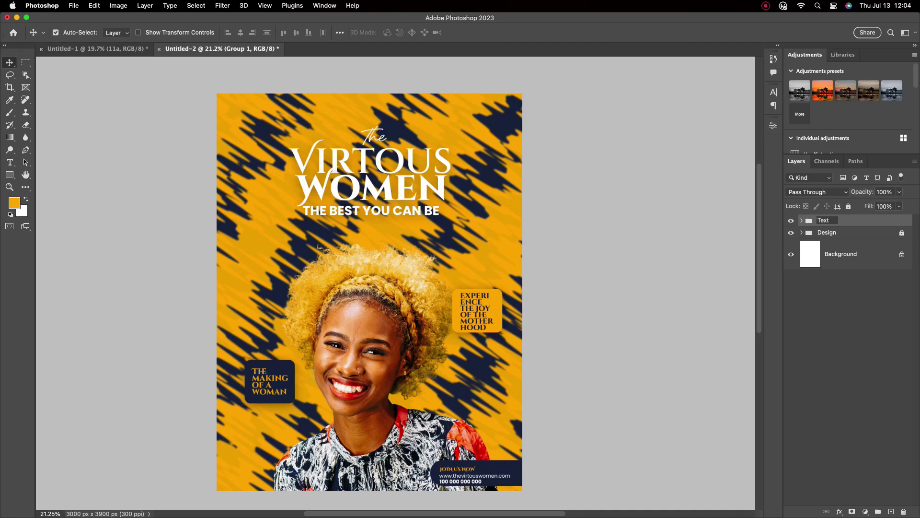
pyautogui.click(858, 290)
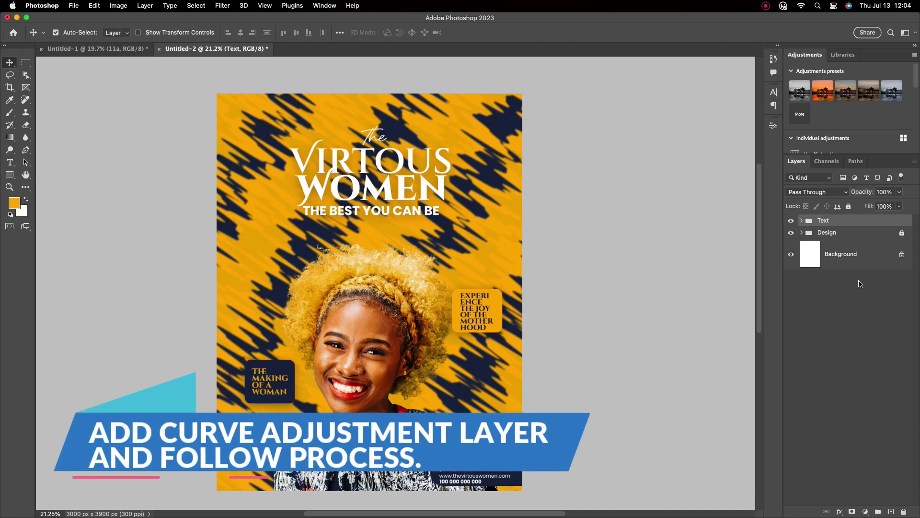
# Step: Add a Curves adjustment layer above the Text group and raise its RGB highlight and shadow points slightly above the diagonal
pyautogui.click(866, 511)
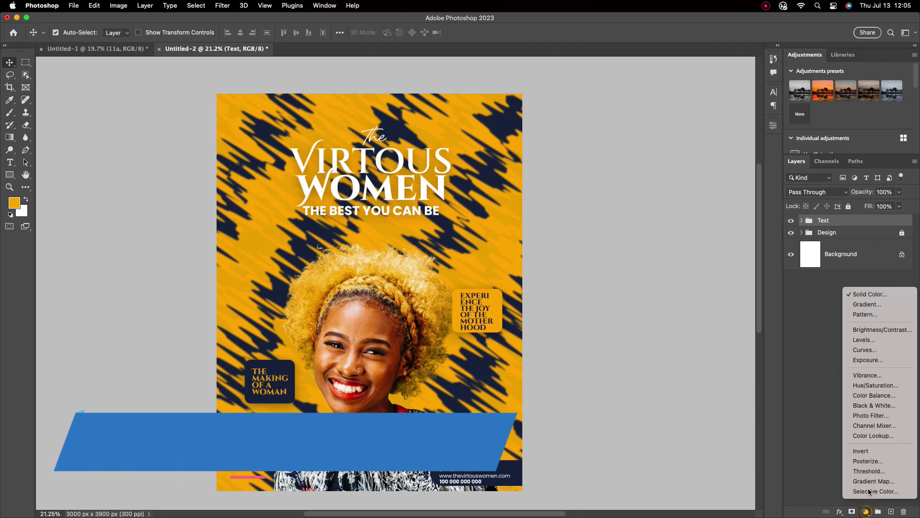
pyautogui.click(878, 349)
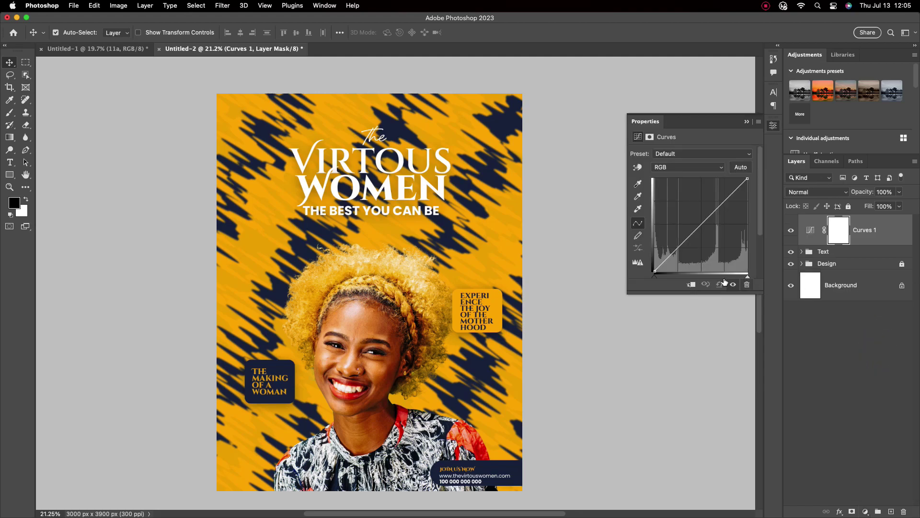
pyautogui.moveTo(679, 245); pyautogui.dragTo(682, 248)
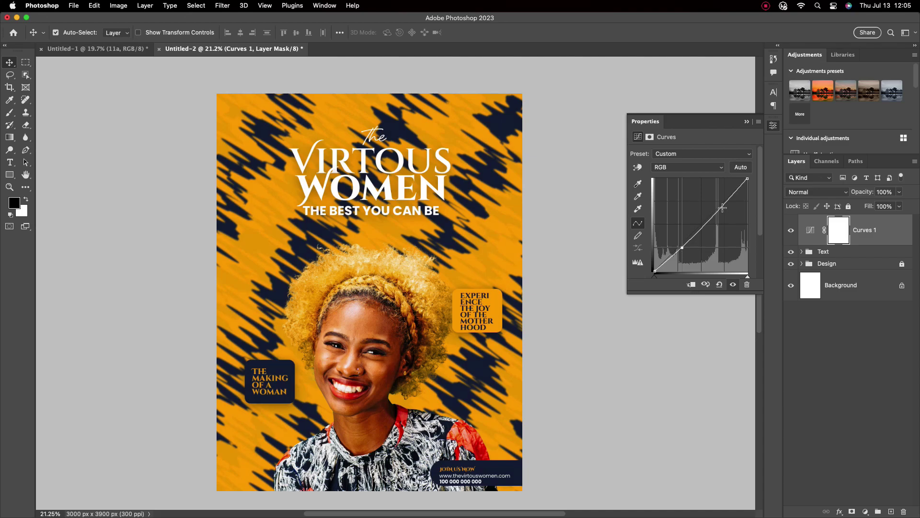
pyautogui.moveTo(728, 200); pyautogui.dragTo(728, 193)
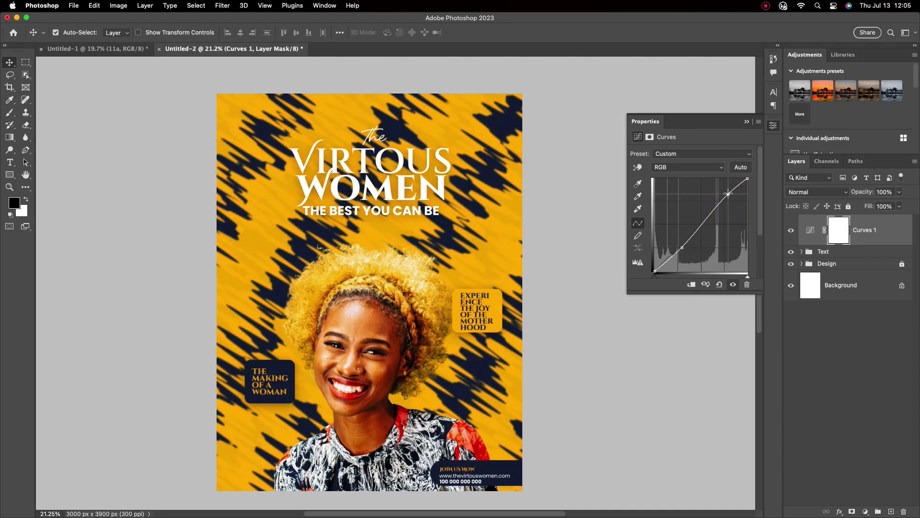
pyautogui.moveTo(728, 193); pyautogui.dragTo(728, 195)
pyautogui.moveTo(685, 248); pyautogui.dragTo(680, 244)
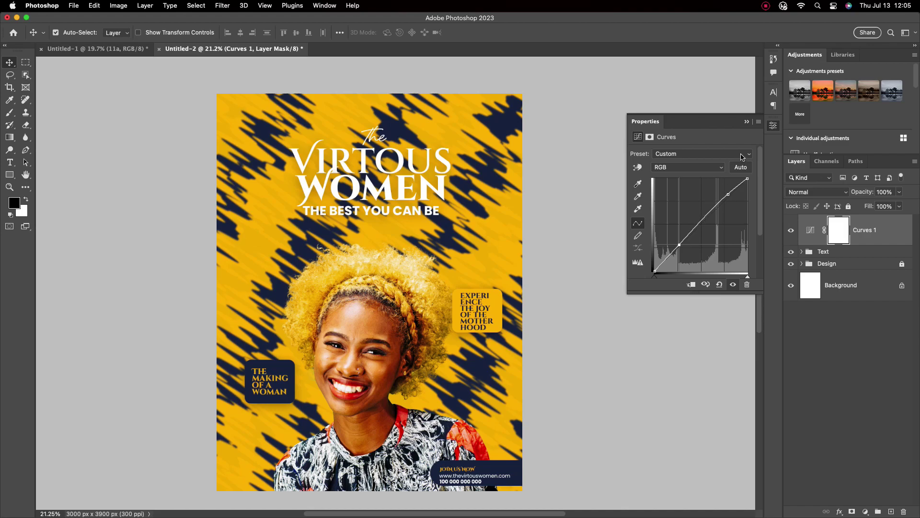
pyautogui.click(747, 122)
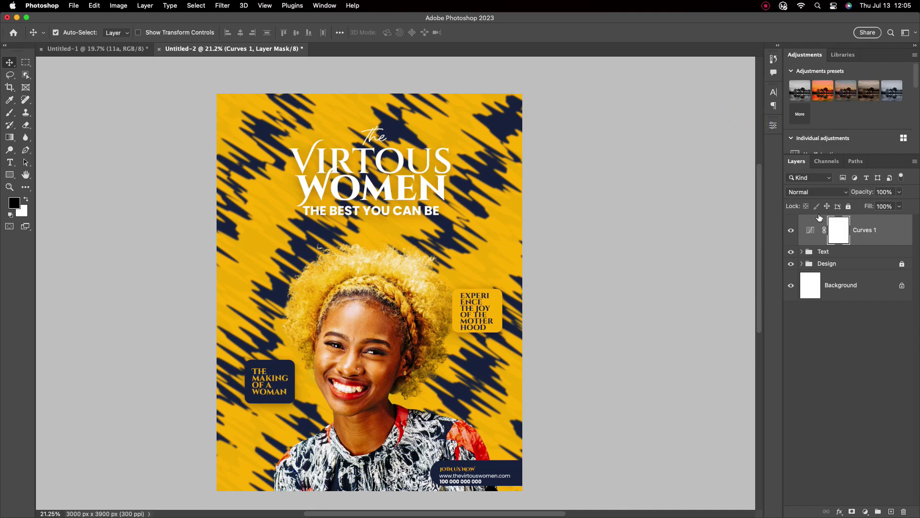
# Step: Refine the Curves 1 adjustment by returning the highlight point close to the diagonal and lowering the shadow point slightly below it
pyautogui.click(791, 231)
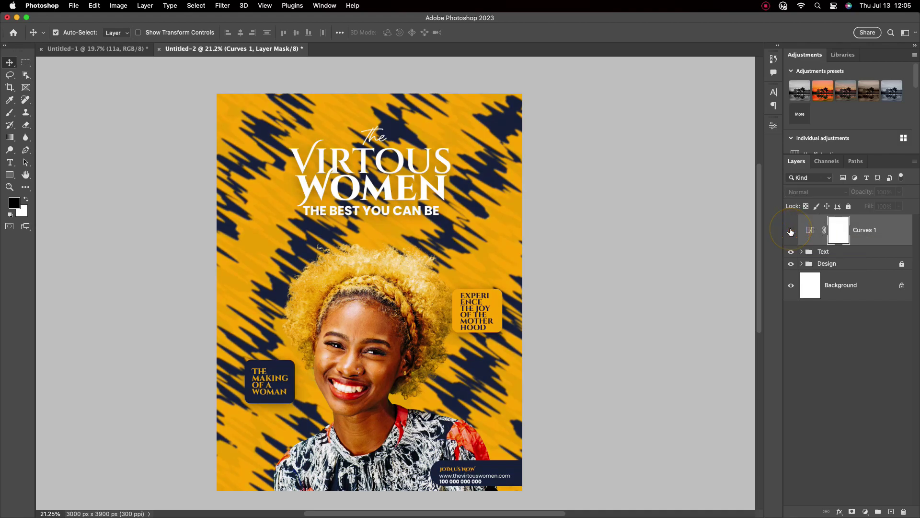
pyautogui.click(791, 231)
pyautogui.click(791, 231)
pyautogui.click(813, 234)
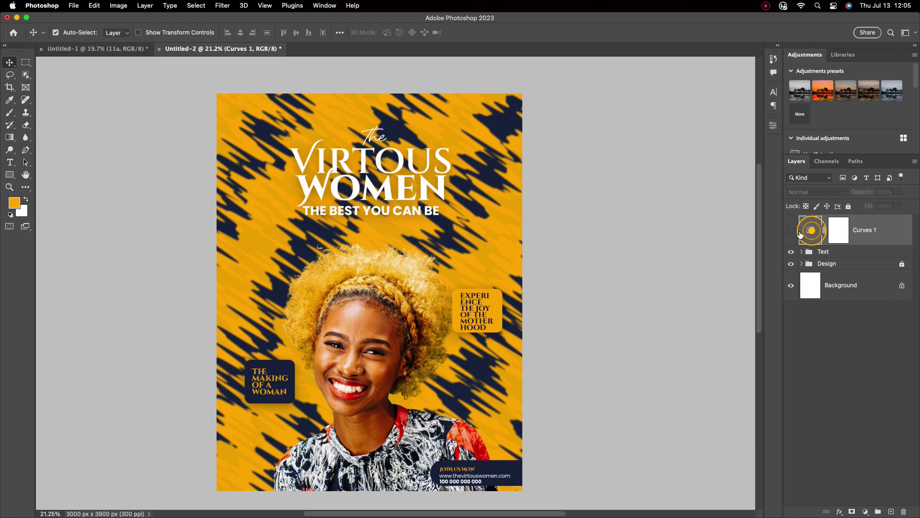
pyautogui.click(791, 231)
pyautogui.doubleClick(810, 232)
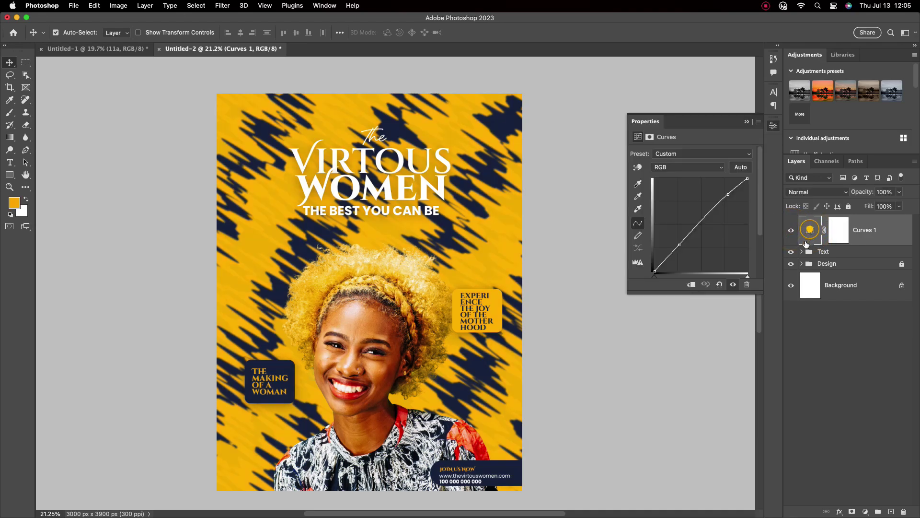
pyautogui.click(729, 195)
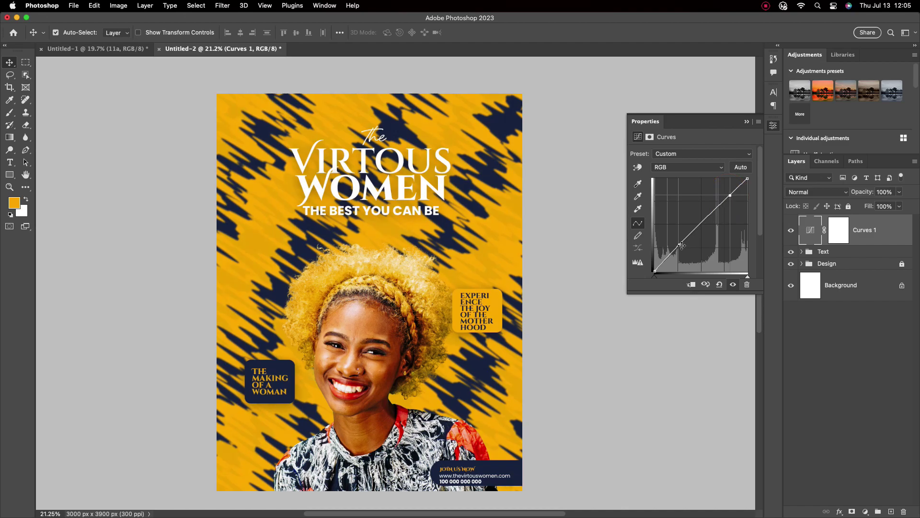
pyautogui.moveTo(680, 245); pyautogui.dragTo(680, 249)
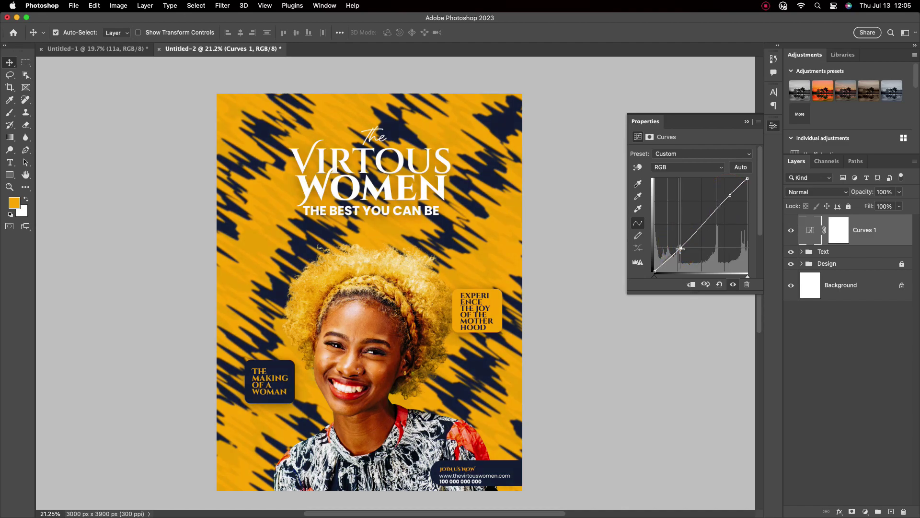
pyautogui.click(747, 123)
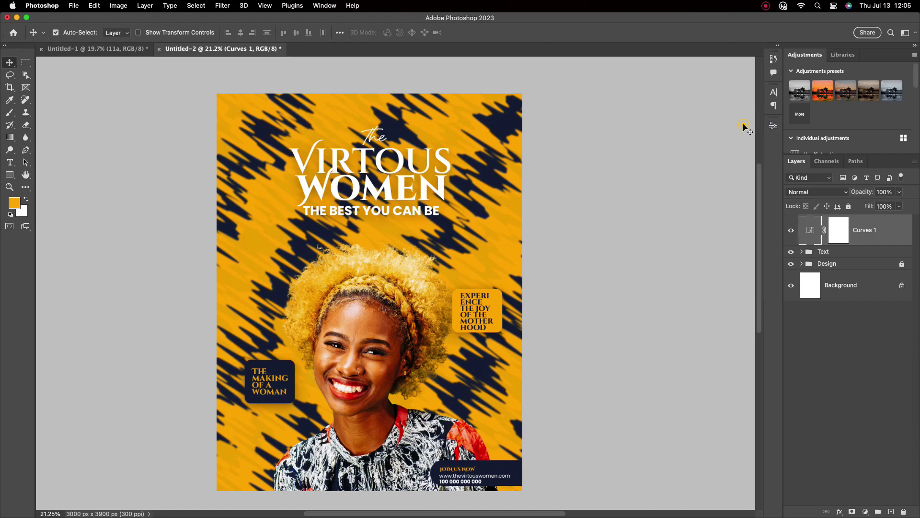
pyautogui.click(792, 230)
pyautogui.click(792, 230)
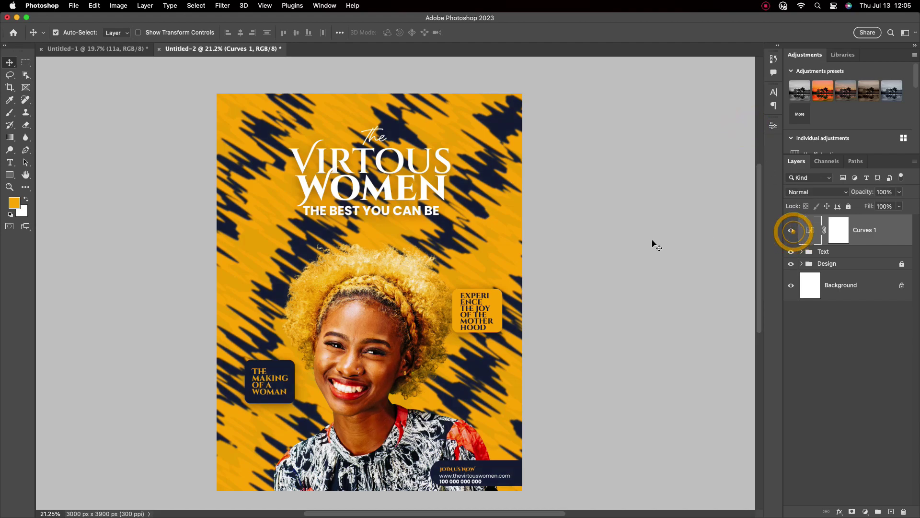